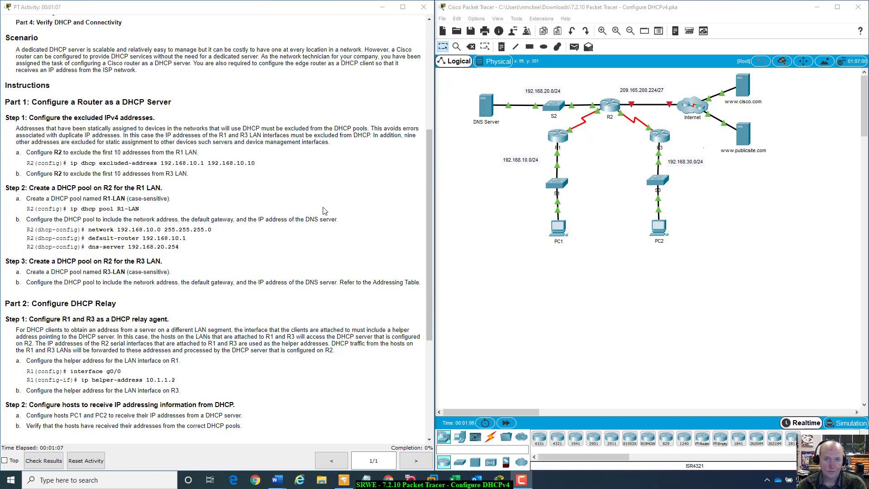
Review the addressing table against the topology, checking the router interfaces and R2's DHCP-assigned G0/1 entry.
click(272, 246)
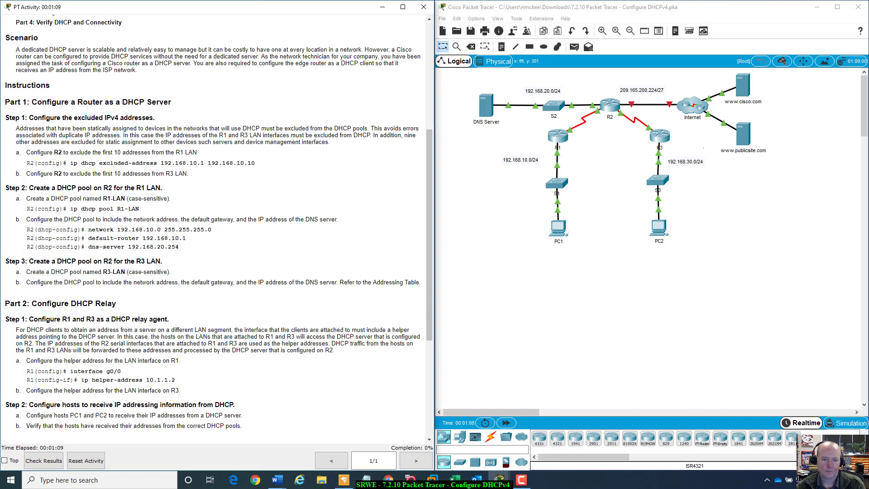
click(430, 27)
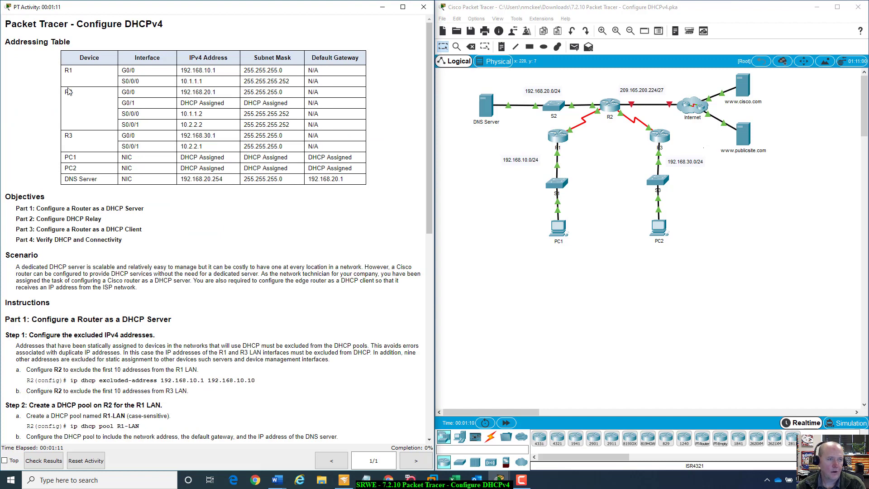
click(573, 133)
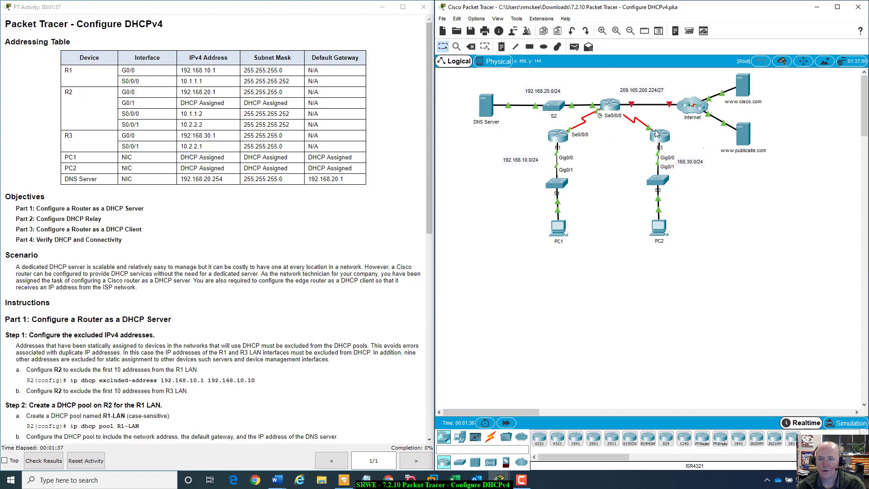
mouse_move(648, 130)
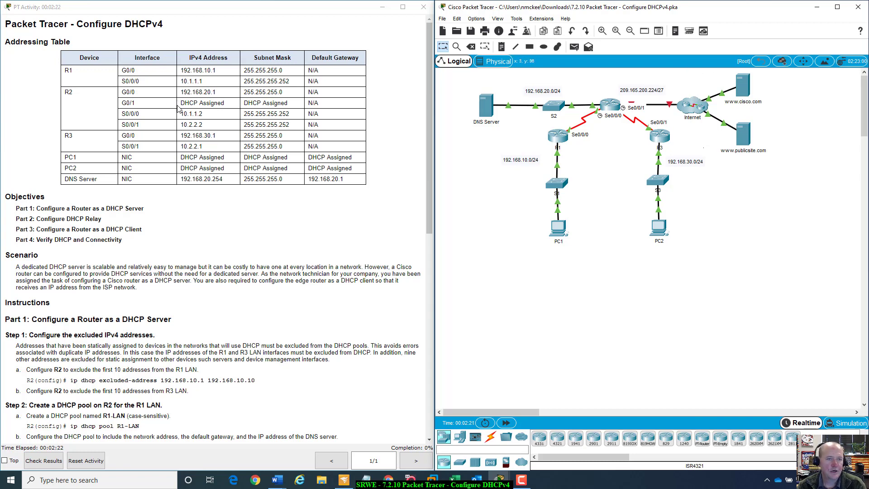
drag(182, 102, 293, 105)
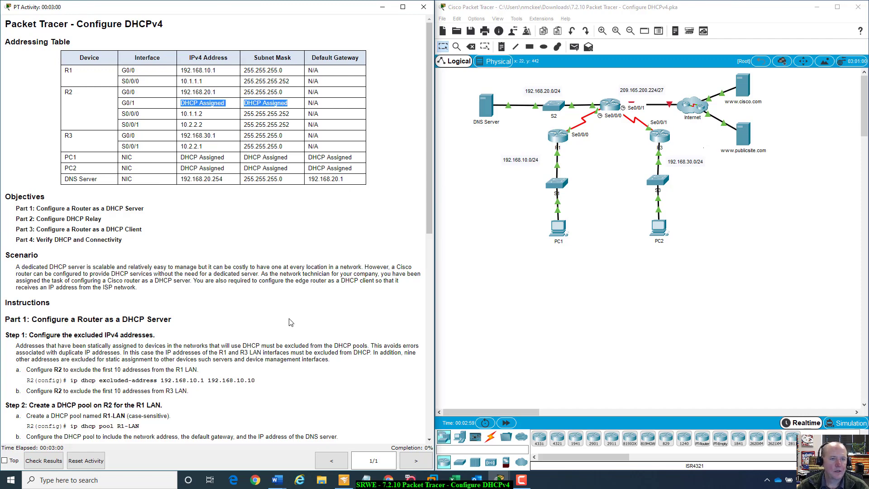
scroll(290, 323, down, 3)
scroll(290, 322, up, 3)
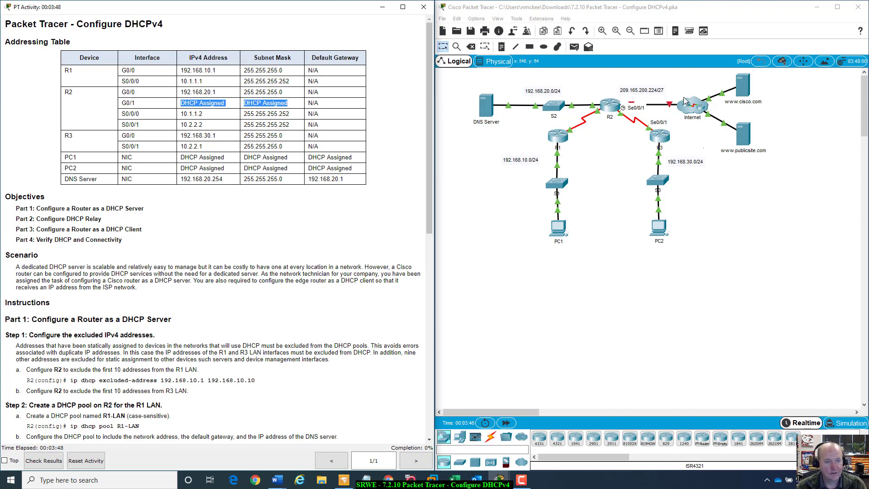
Read the Part 1 instructions for configuring excluded addresses and DHCP pools on R2.
scroll(240, 312, down, 1)
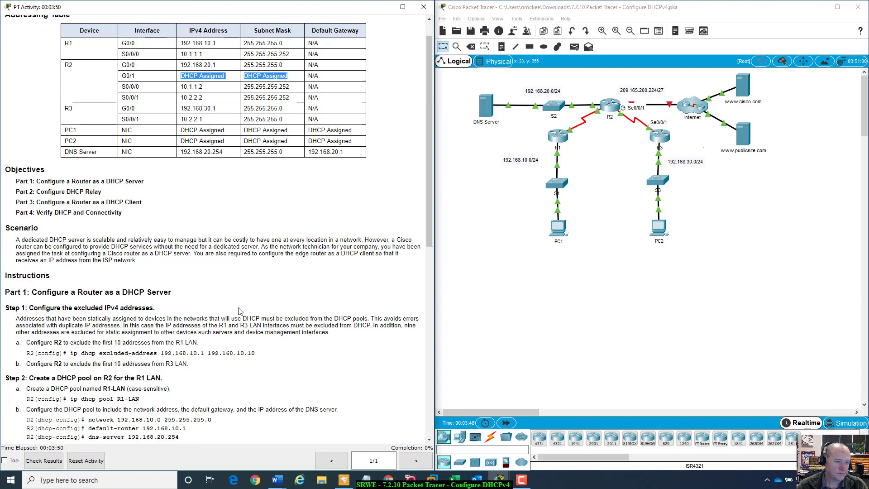
scroll(240, 311, down, 1)
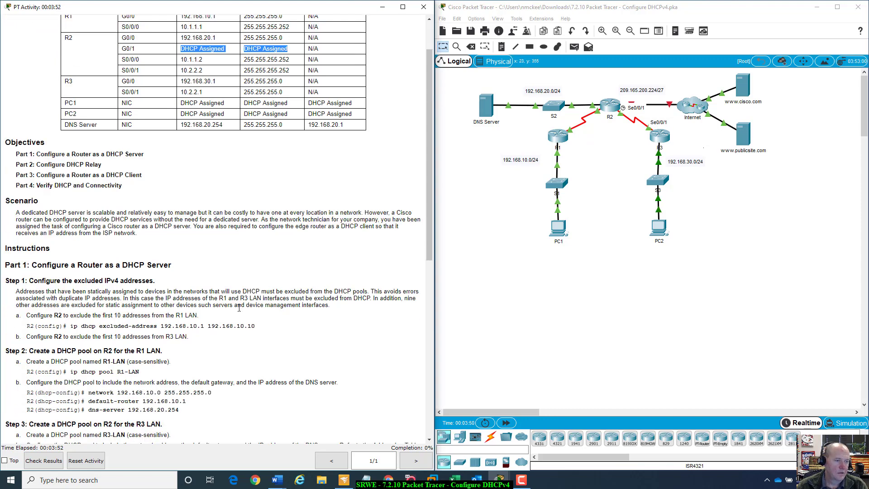
scroll(74, 224, down, 2)
scroll(73, 224, up, 2)
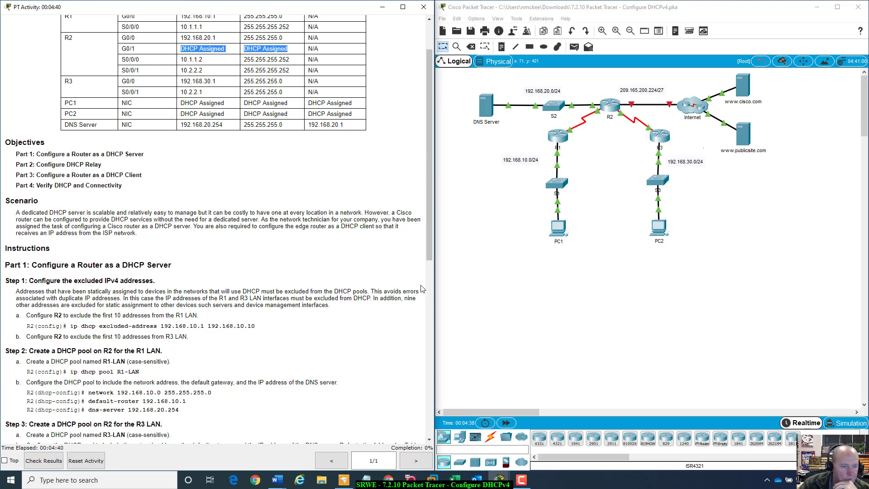
scroll(248, 339, down, 1)
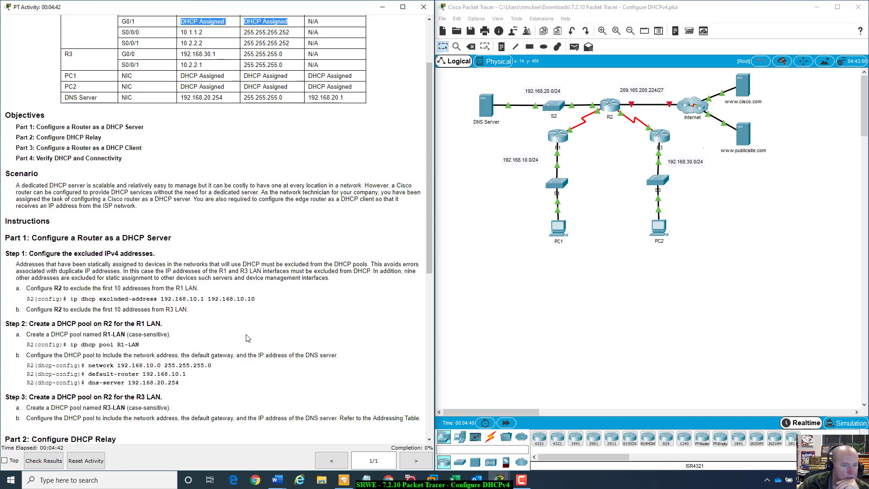
scroll(247, 338, down, 1)
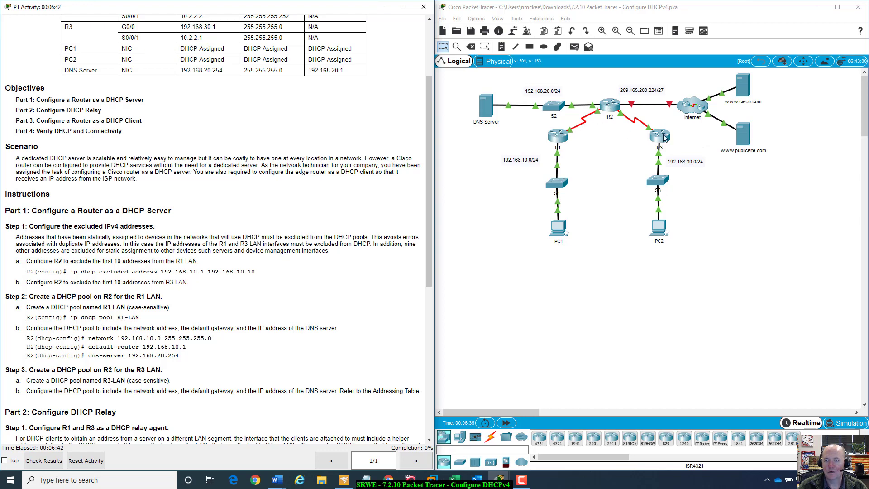
Open router R2's command line, place its window clear of the instructions, and enter privileged EXEC mode.
click(611, 108)
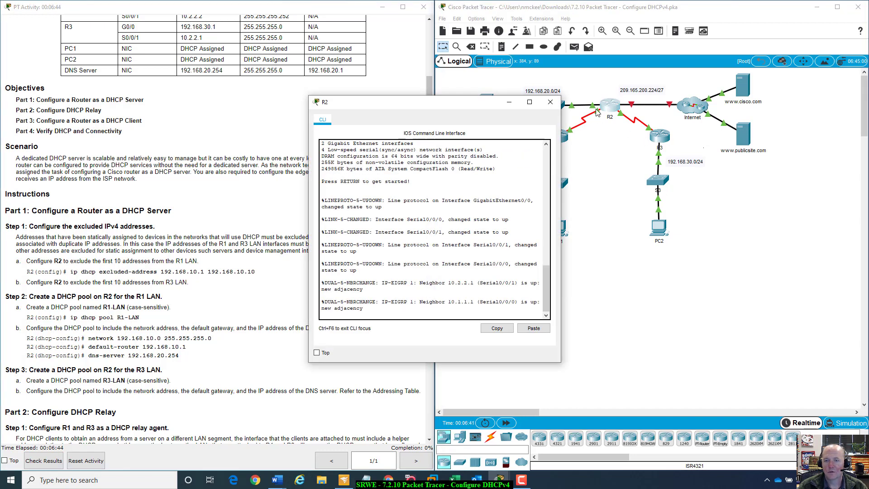
drag(512, 108, 565, 168)
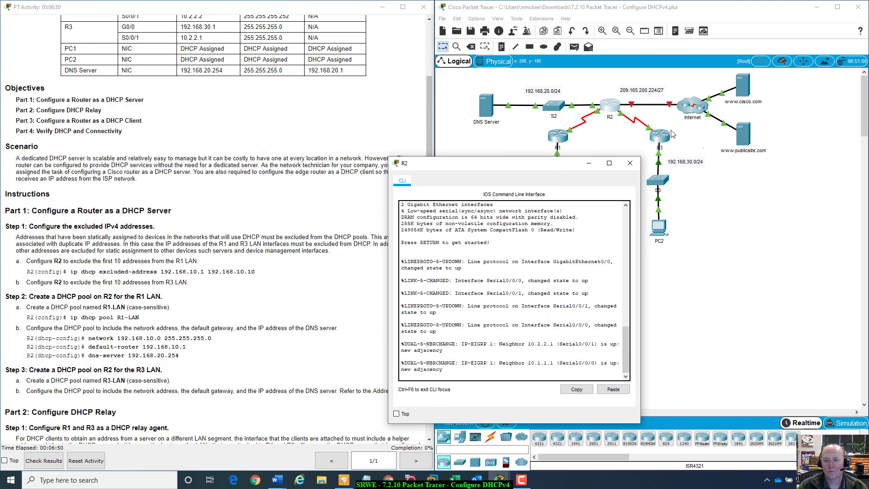
drag(562, 166, 632, 141)
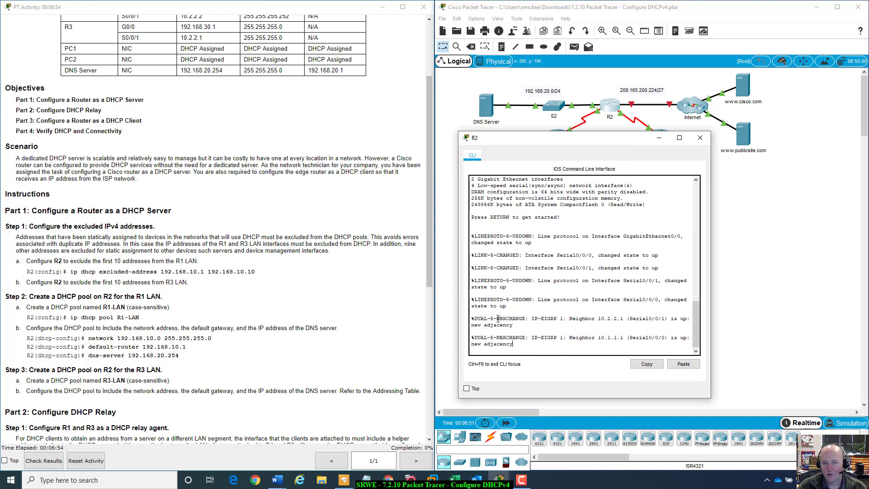
drag(498, 319, 644, 346)
click(535, 357)
key(Return)
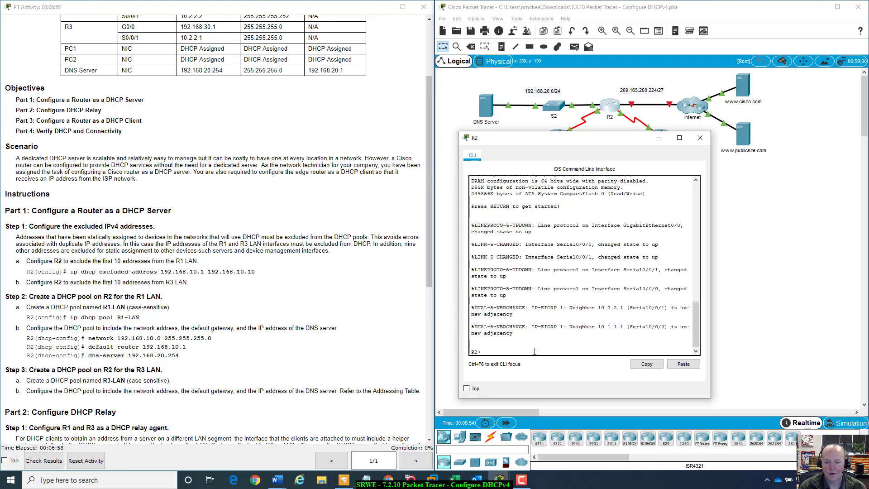
text(enable)
key(Return)
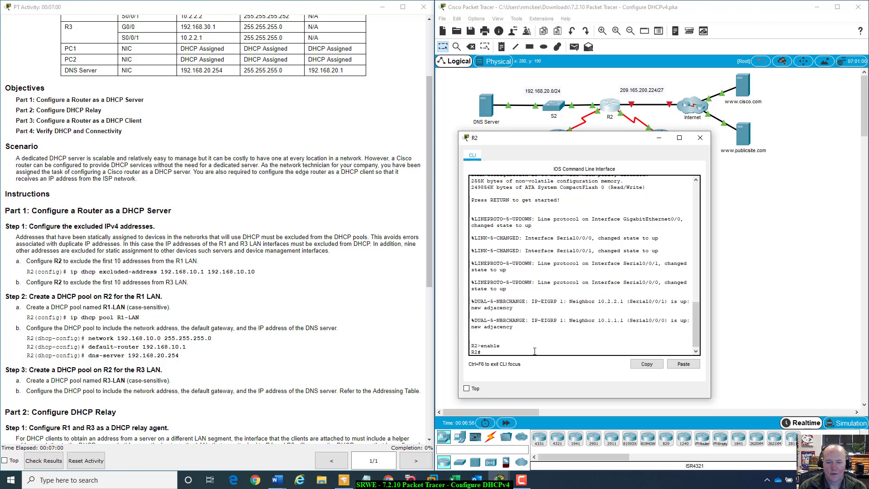
Show R2's running configuration and examine the hostname and GigabitEthernet interface settings.
text(show run)
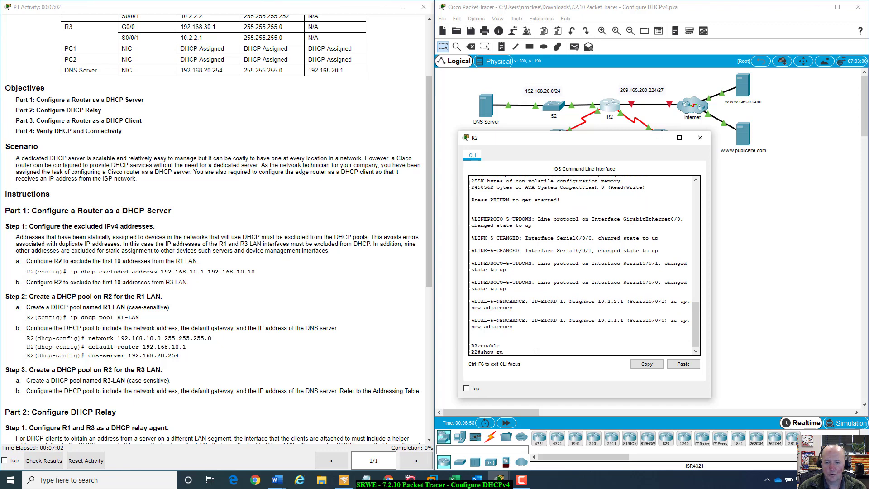
key(Return)
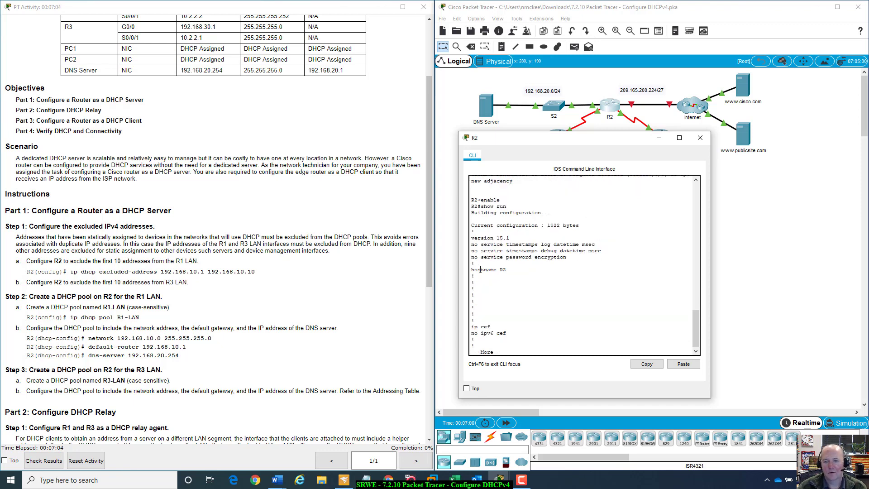
drag(477, 269, 567, 258)
key(space)
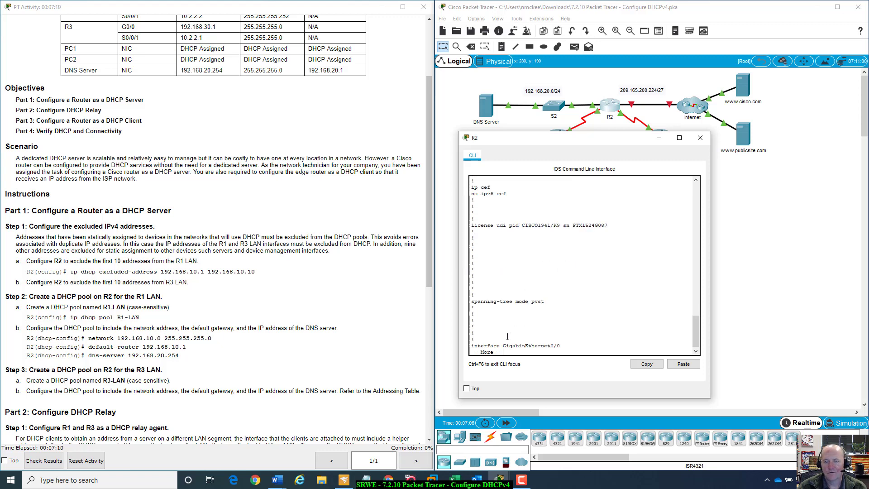
key(space)
drag(506, 206, 593, 225)
click(584, 230)
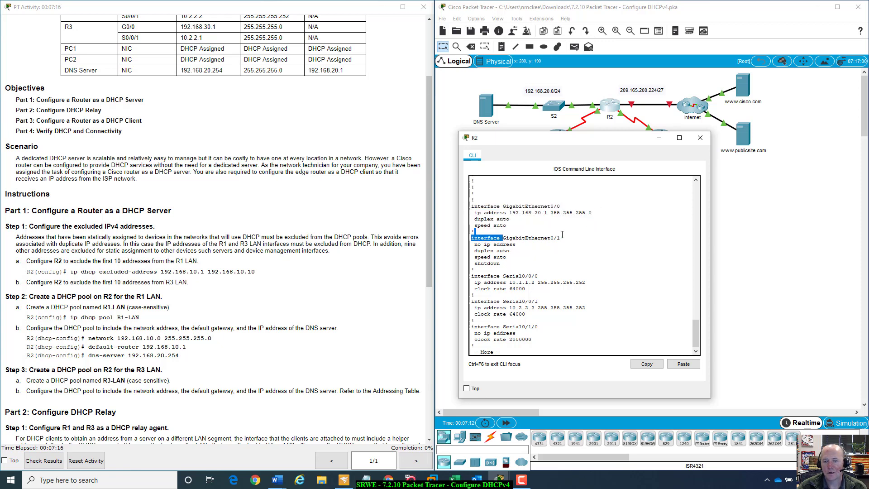
double_click(506, 239)
drag(605, 141, 594, 159)
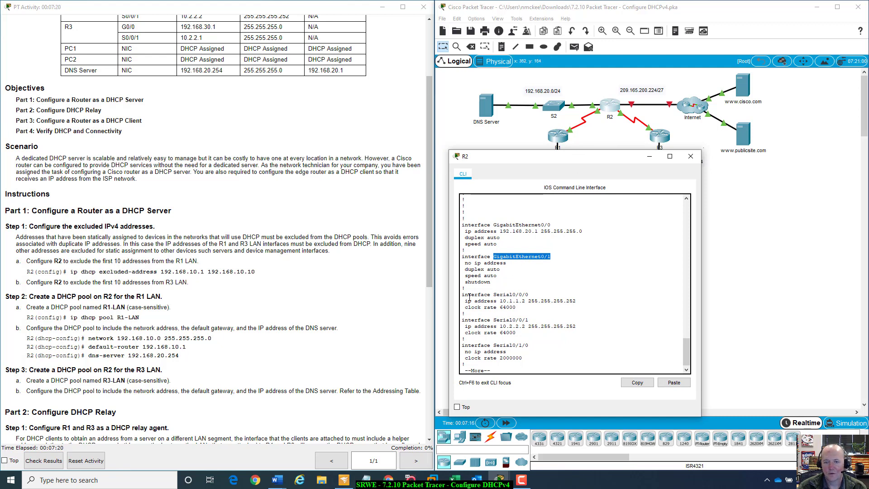
Examine the serial interface addresses and EIGRP networks in R2's running configuration, through to the end of the listing.
drag(462, 295, 584, 298)
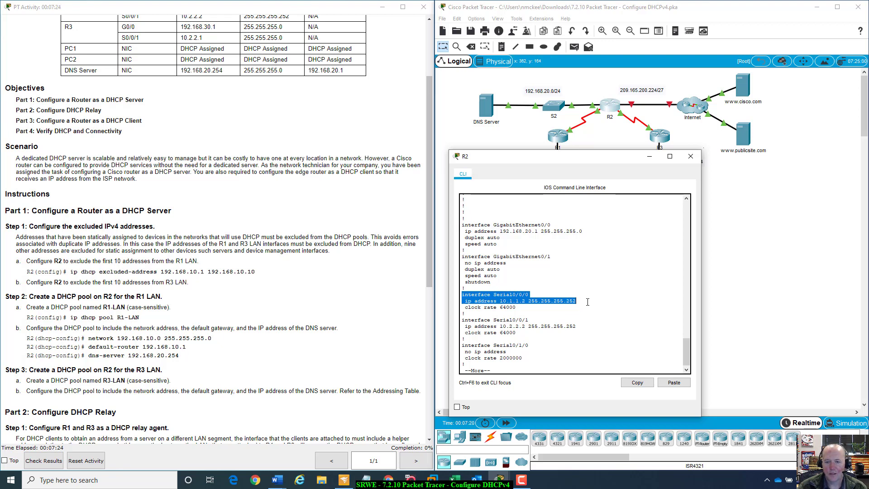
drag(588, 302, 557, 309)
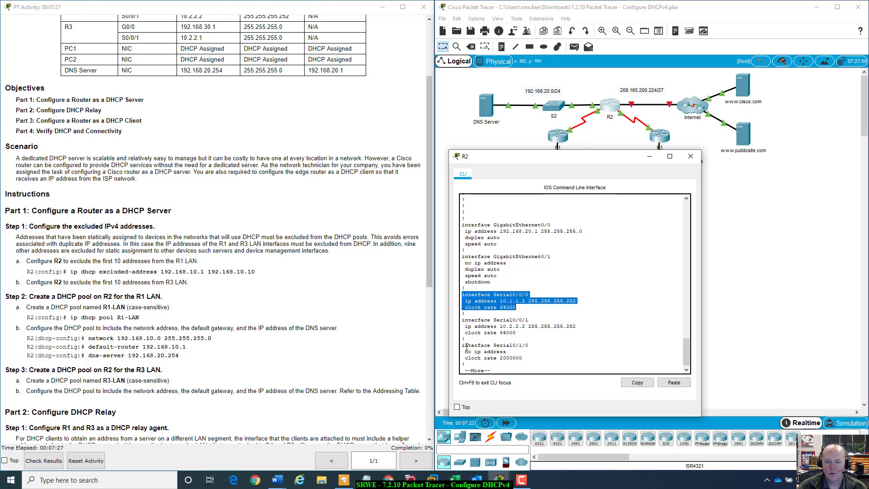
drag(476, 320, 547, 332)
click(546, 334)
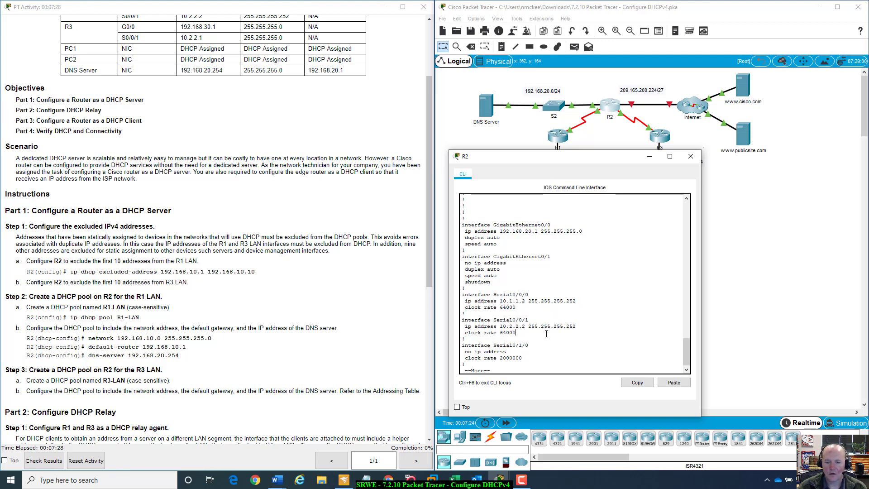
key(space)
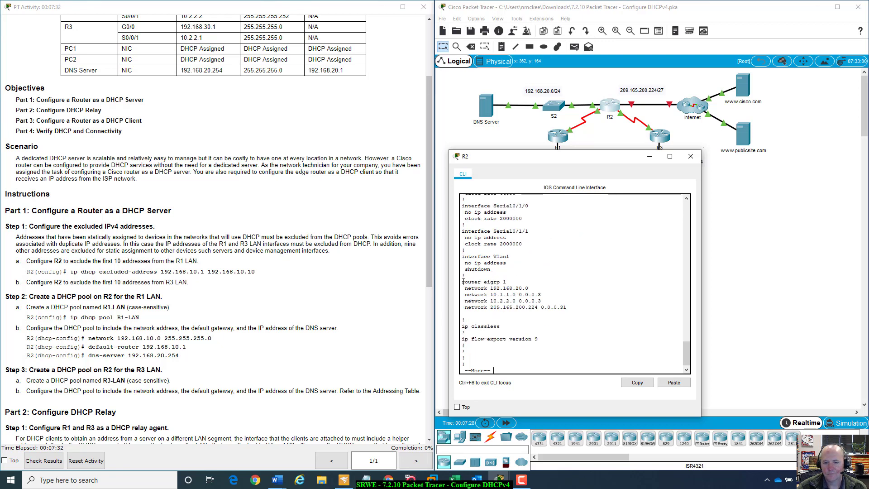
drag(462, 281, 566, 308)
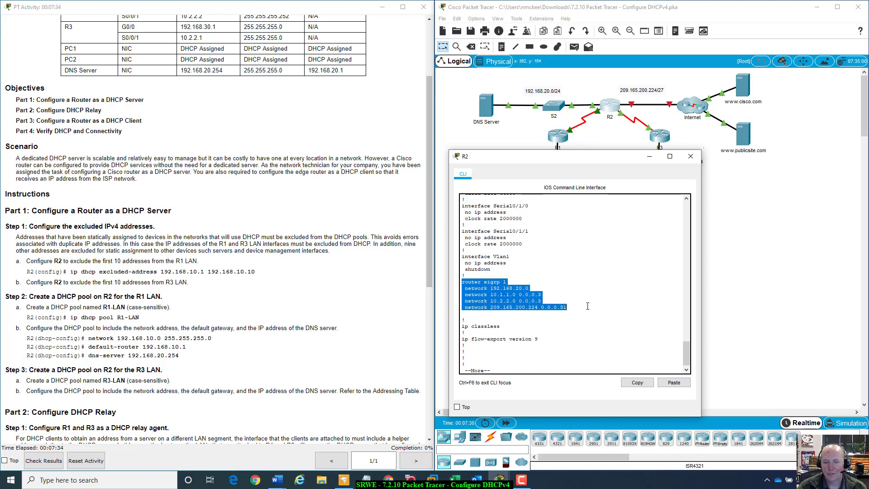
key(space)
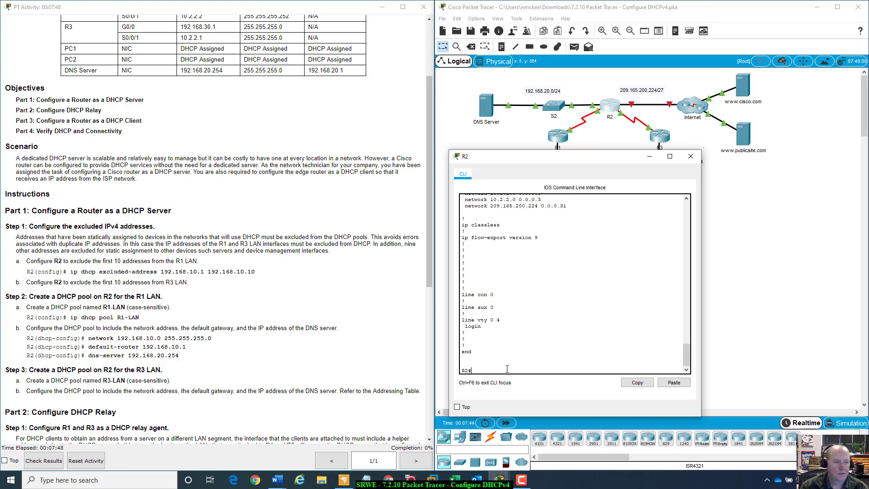
Enter global configuration mode on R2 and exclude addresses 192.168.10.1 through 192.168.10.10 from DHCP for the R1 LAN.
text(conf)
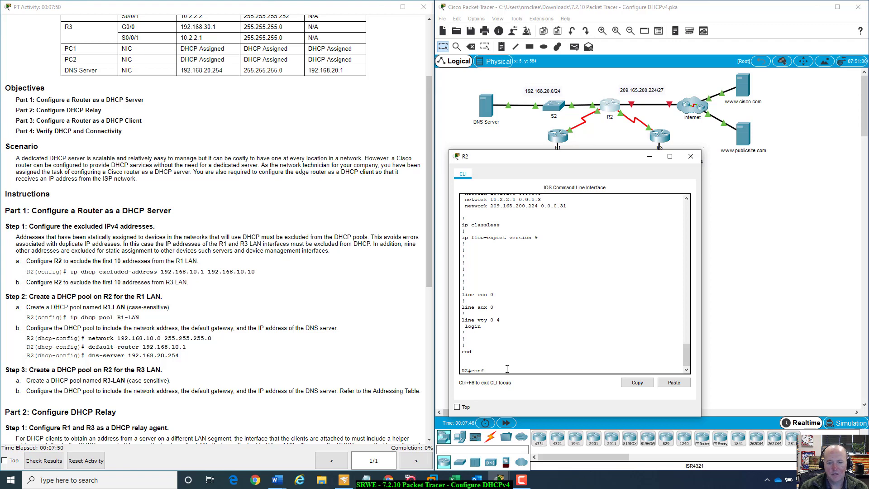
text(ig t)
key(Return)
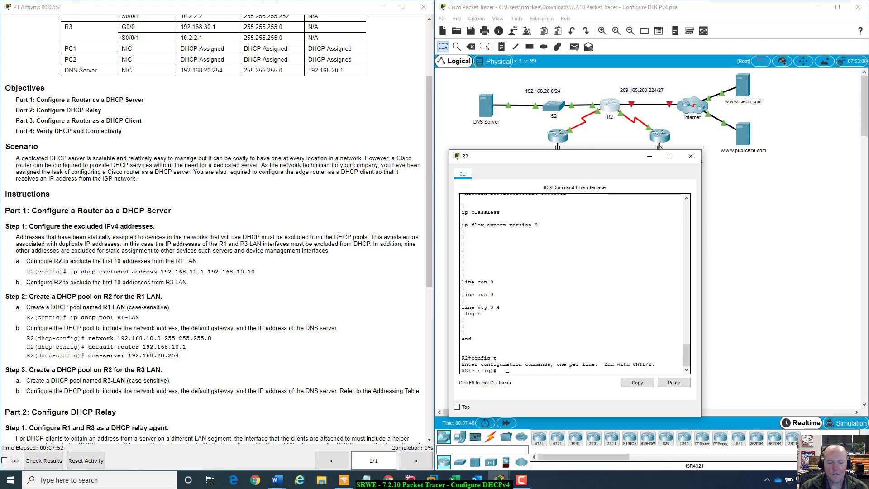
text(ip dhc)
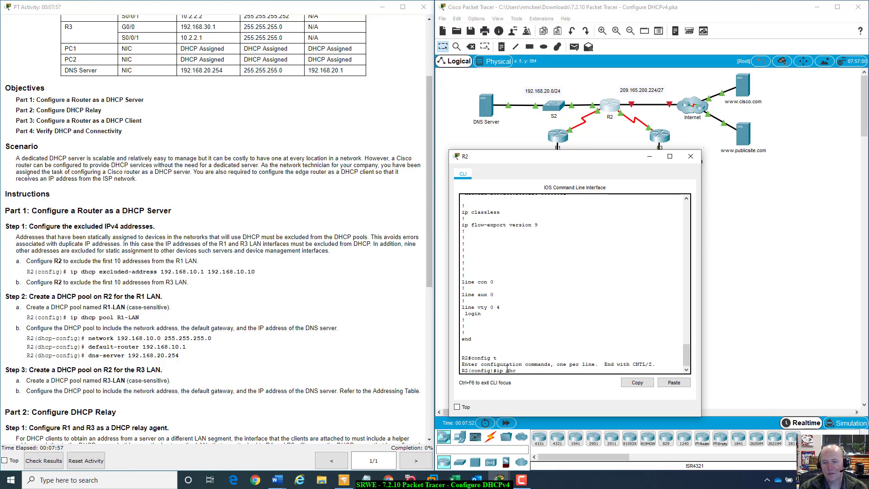
text(p ex)
key(Tab)
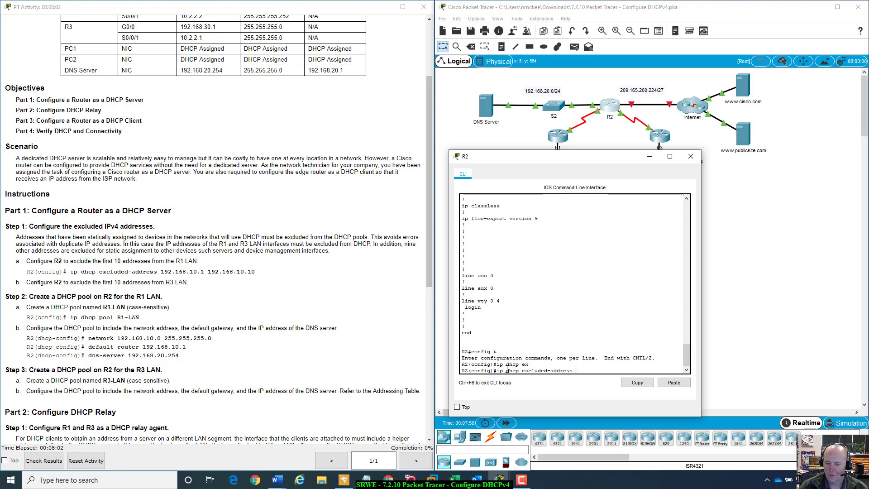
text(192.168)
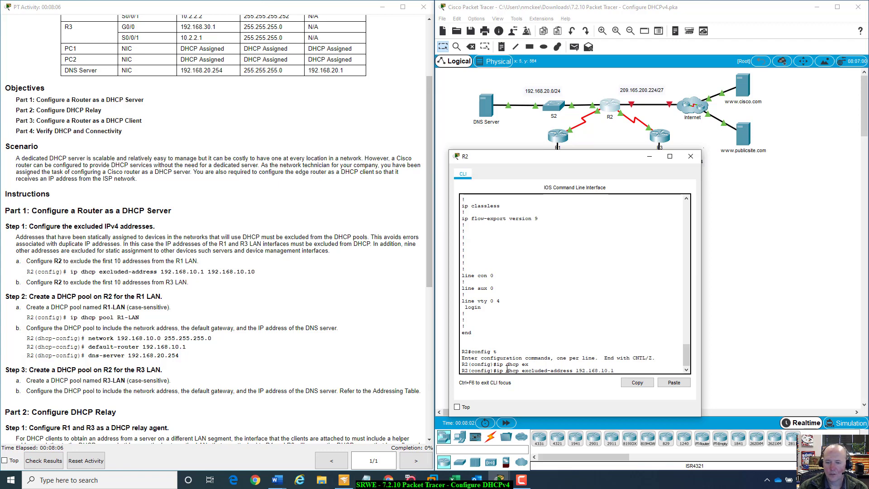
text(.10.1)
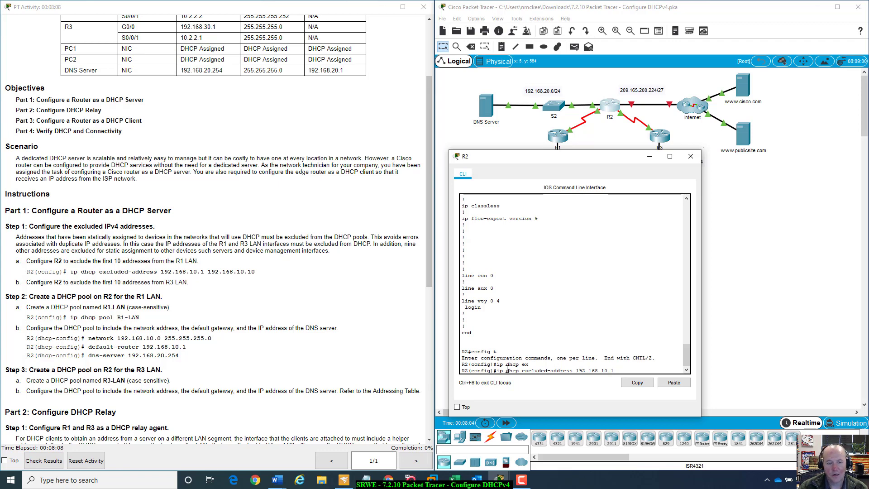
text( 192)
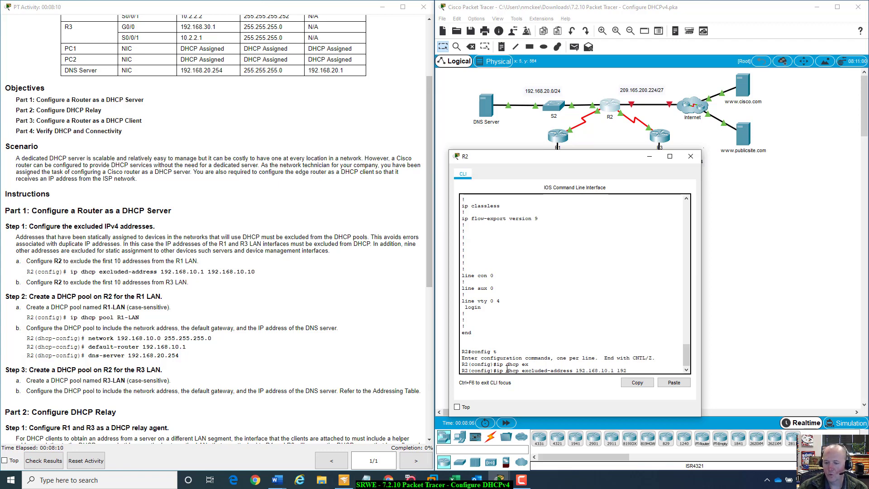
text(.168.)
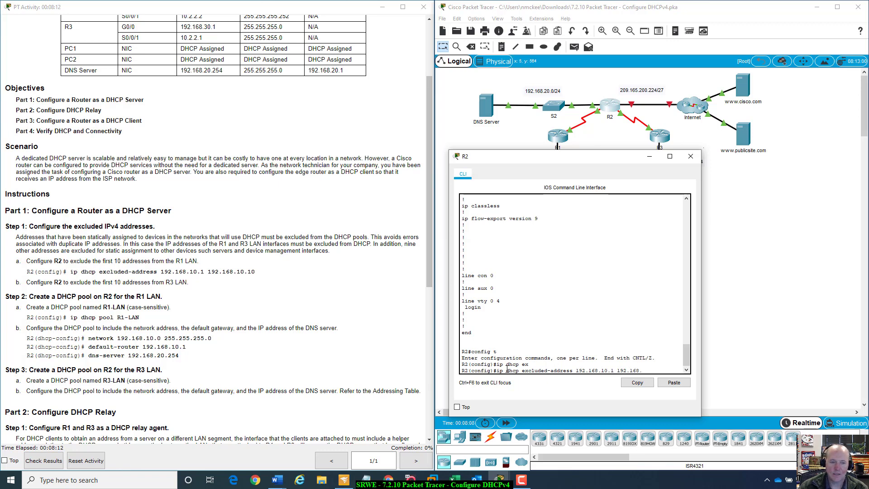
text(10.10)
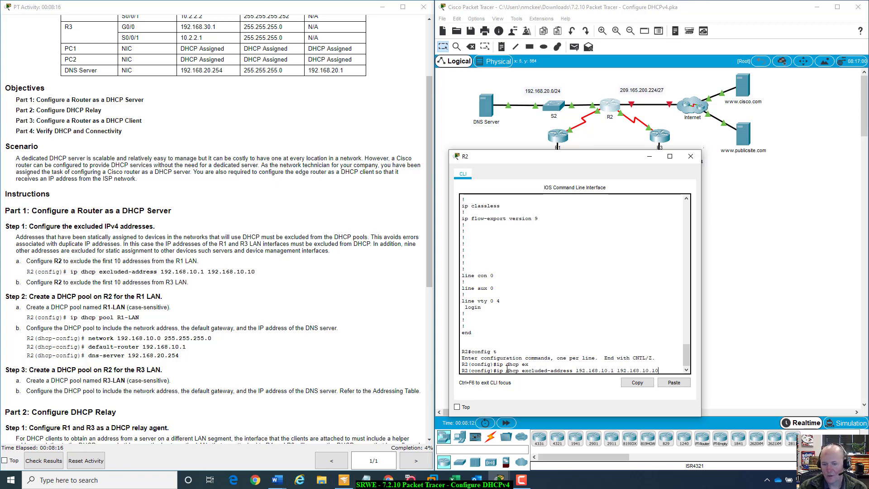
key(Return)
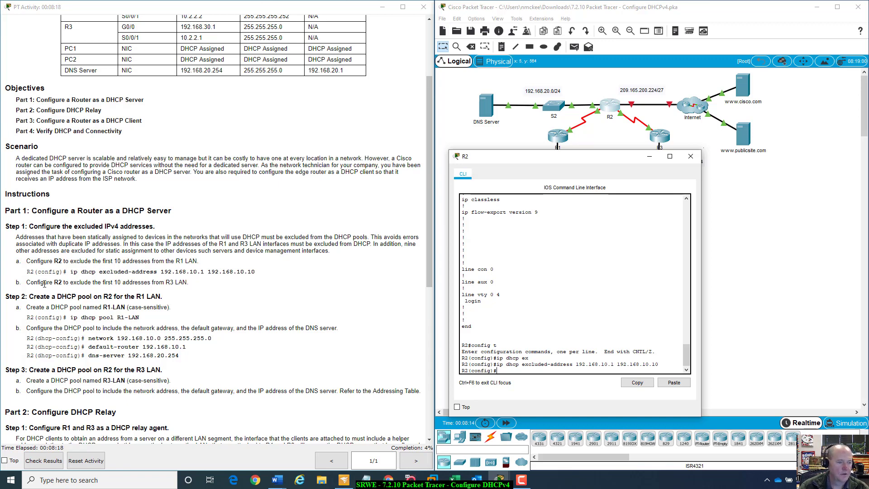
Reuse the previous exclusion command on R2 to exclude 192.168.30.1 through 192.168.30.10 from DHCP for the R3 LAN.
drag(31, 283, 195, 281)
click(223, 263)
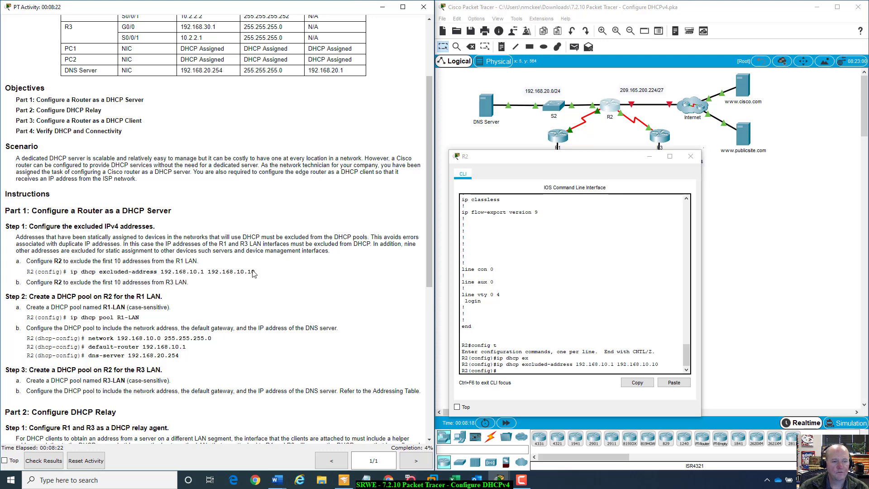
click(524, 368)
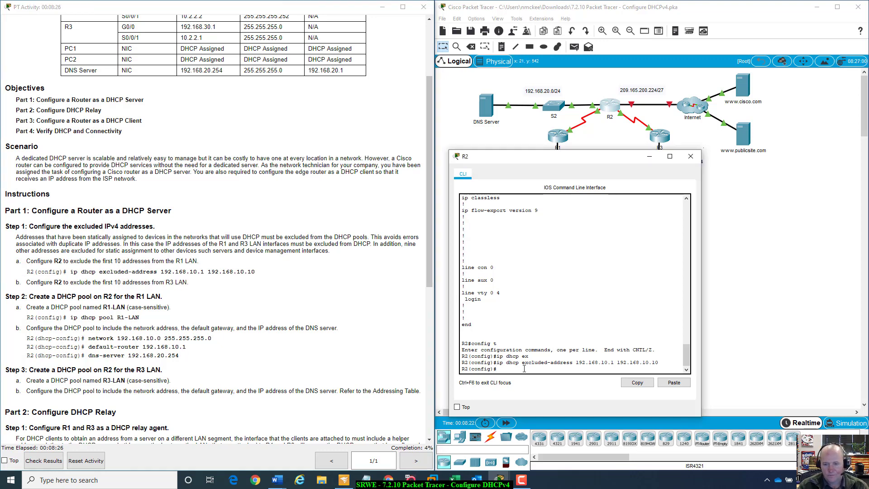
text(ip)
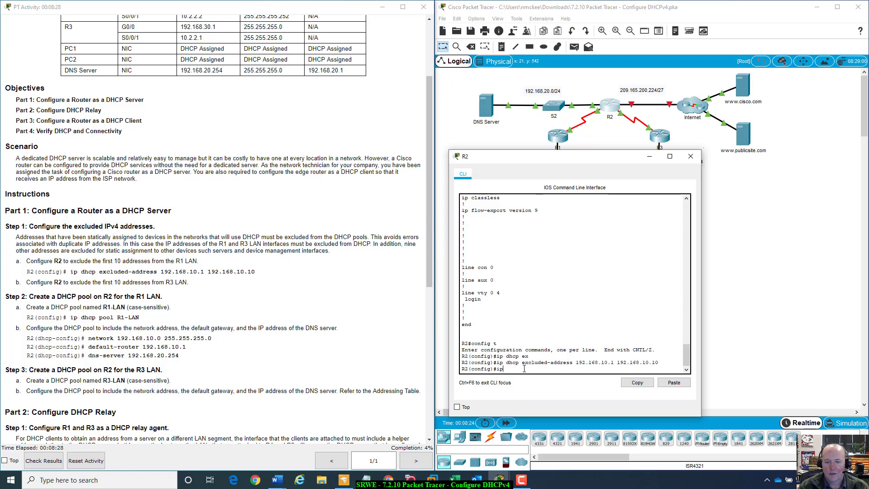
key(BackSpace)
key(BackSpace)
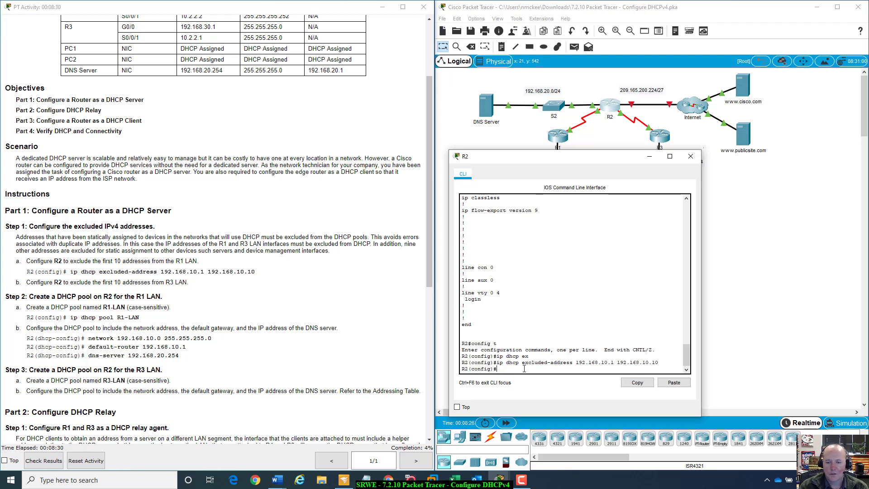
key(Up)
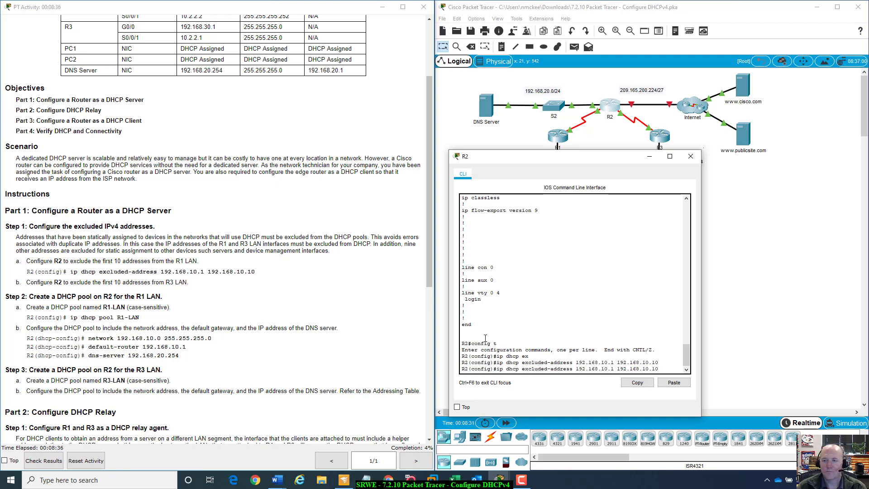
drag(632, 169, 681, 188)
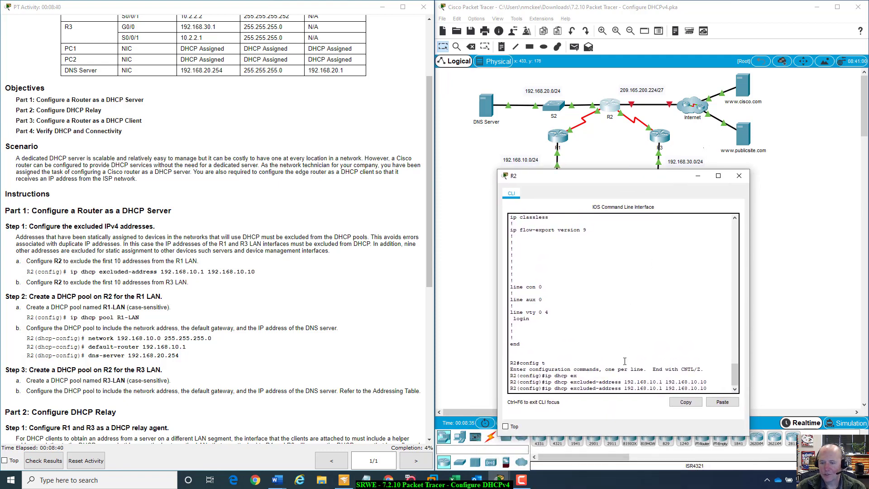
key(Left)
key(Left)
key(Left)
key(Left)
key(Left)
key(Left)
key(Left)
key(Left)
key(Left)
key(Left)
key(Left)
key(Left)
key(Left)
key(Left)
key(Left)
key(Left)
key(Left)
key(BackSpace)
text(3)
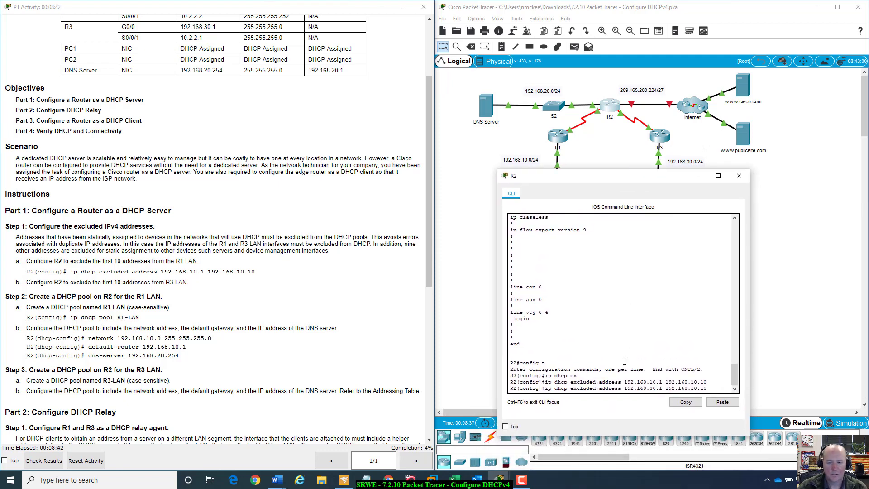
key(Left)
key(BackSpace)
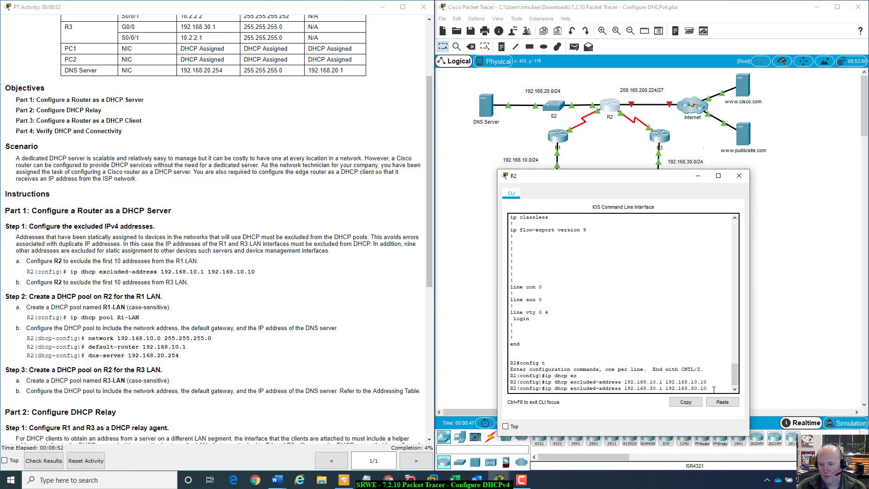
key(Return)
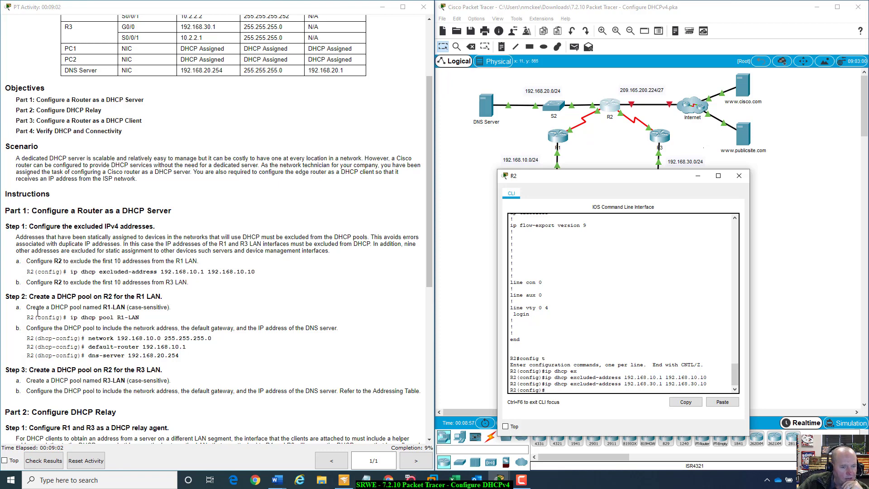
Check the case-sensitive pool name in the Step 2 instructions and create the DHCP pool R1-LAN on R2.
scroll(99, 299, down, 1)
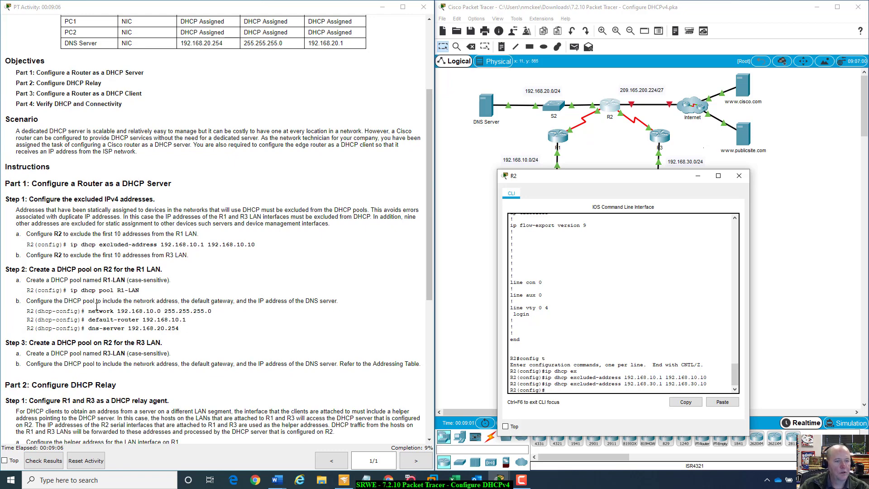
double_click(107, 280)
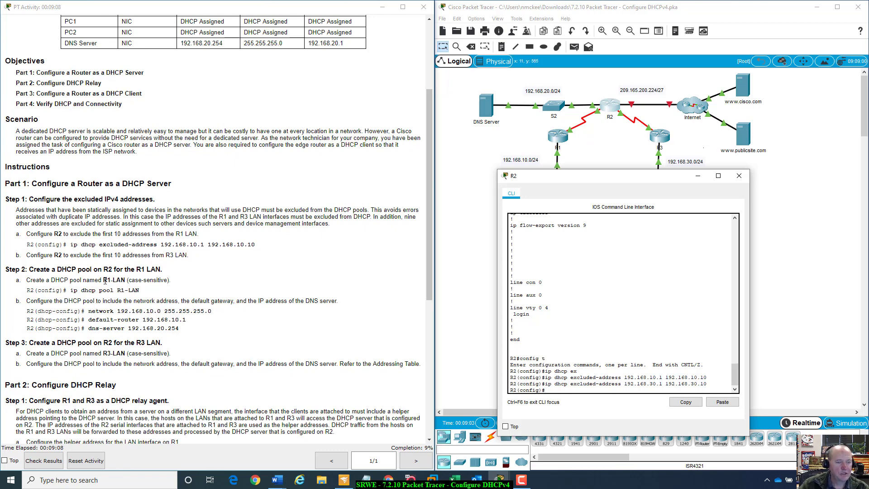
mouse_move(120, 277)
mouse_down()
mouse_move(171, 281)
mouse_move(114, 272)
mouse_move(125, 280)
mouse_up()
click(122, 281)
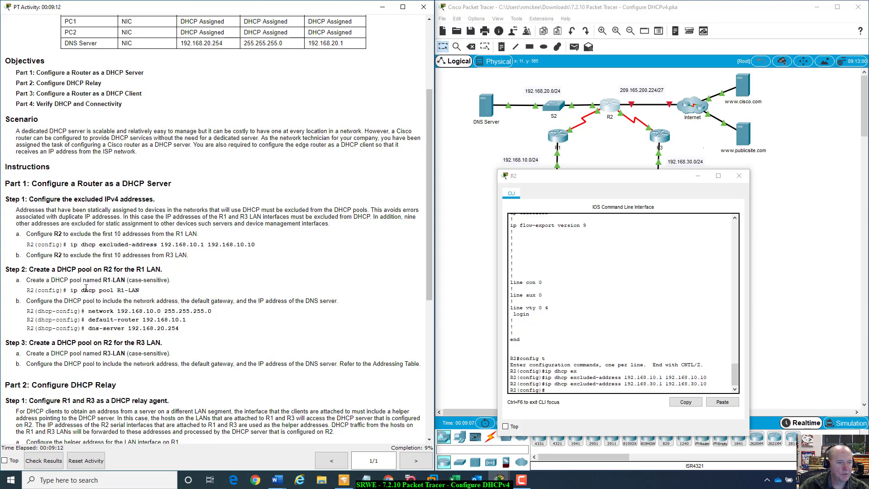
click(560, 388)
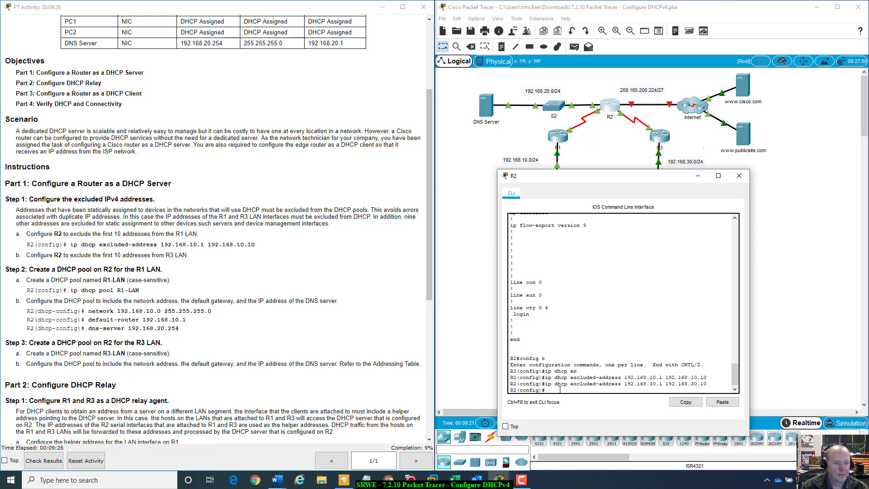
text(ip dhc)
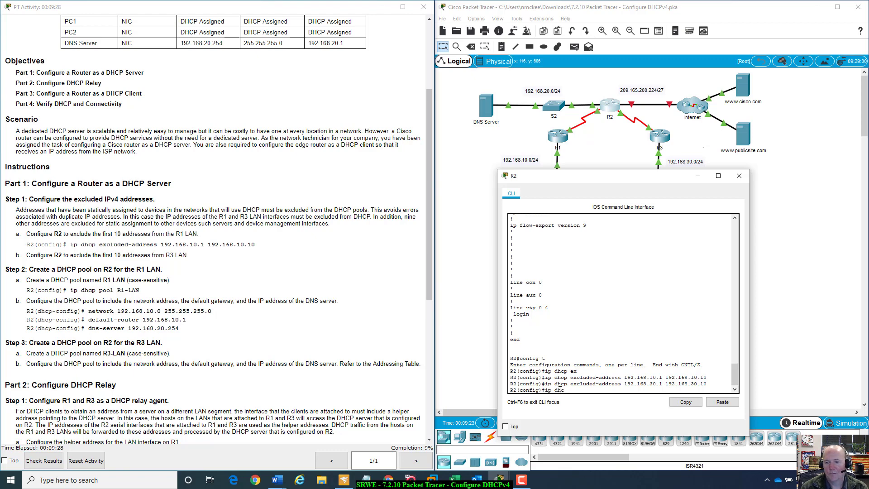
text(p p)
key(Tab)
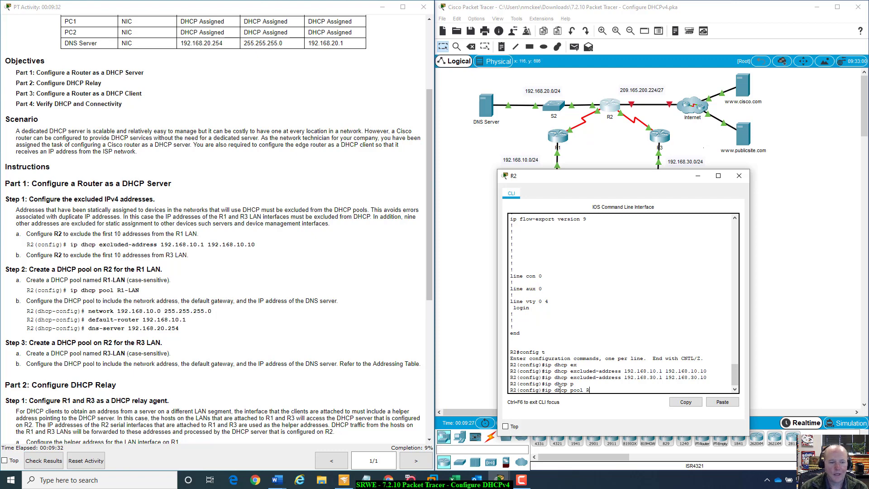
text(R1-LAN)
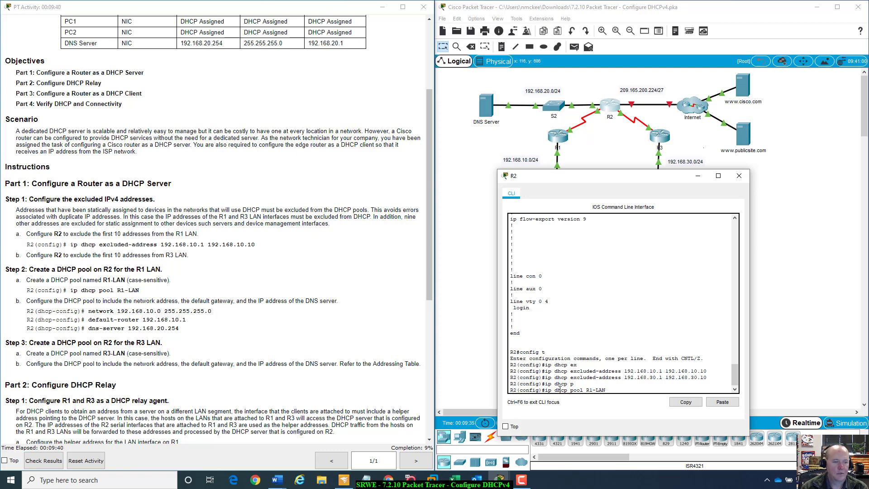
key(Return)
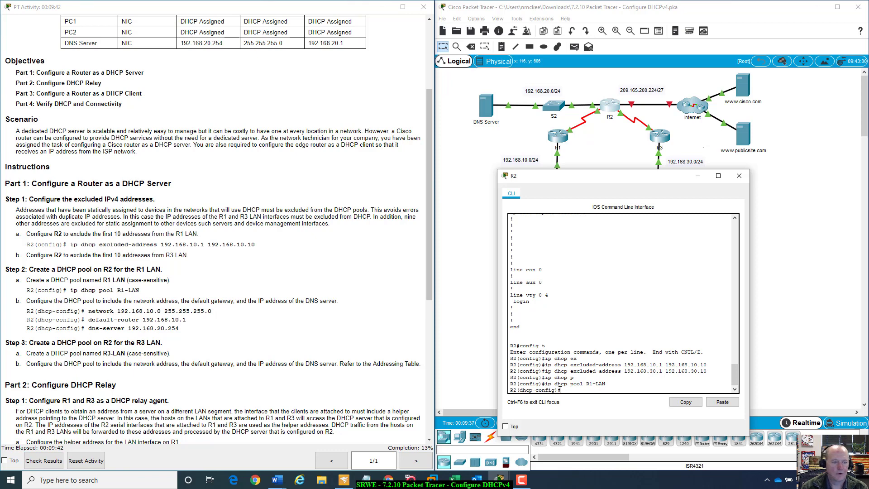
Set the R1-LAN pool's network to 192.168.10.0 with subnet mask 255.255.255.0.
text(net)
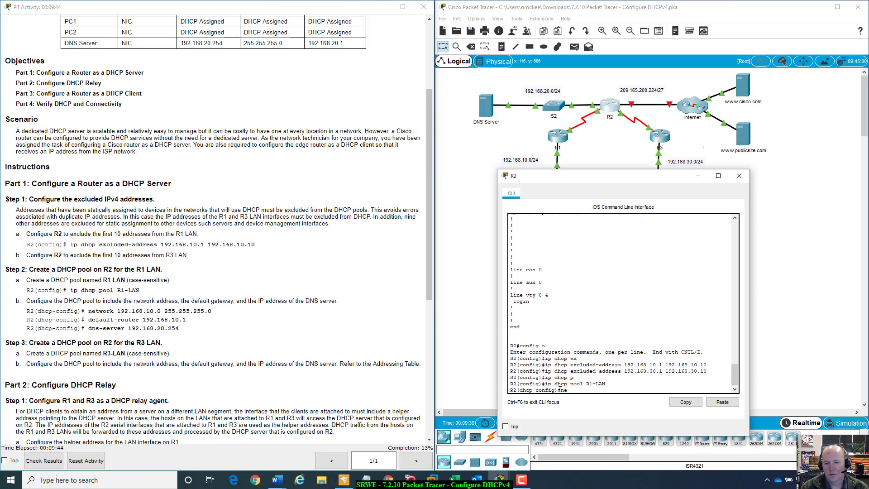
key(Tab)
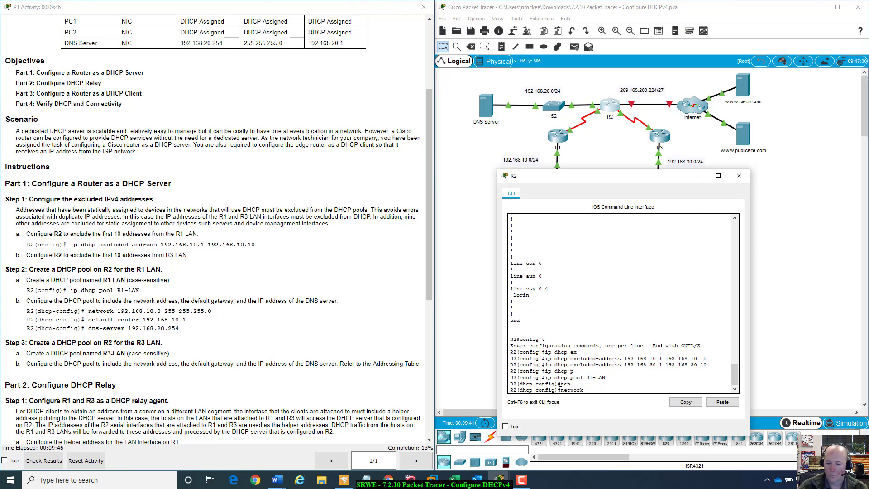
text(192.168.)
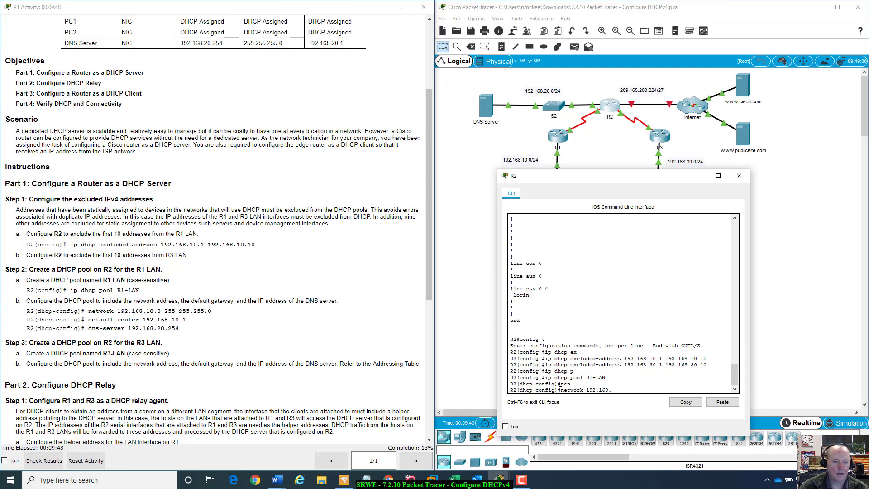
text(10.0)
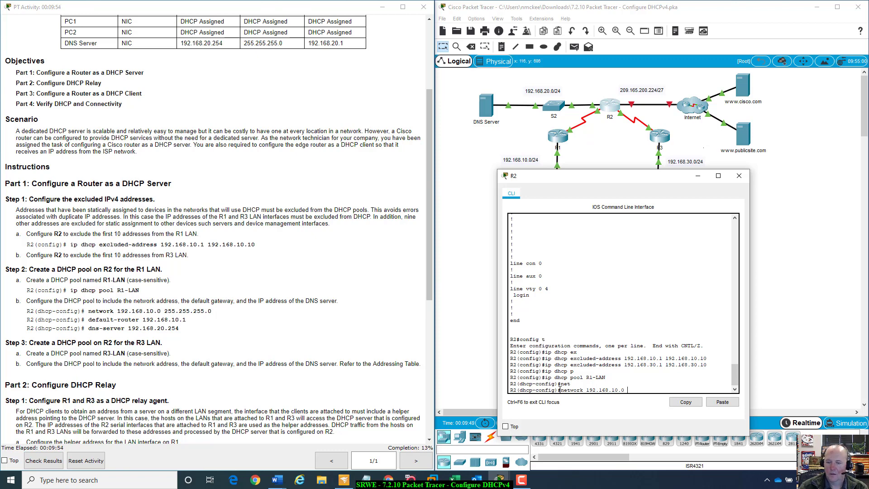
text(255.255.255.0)
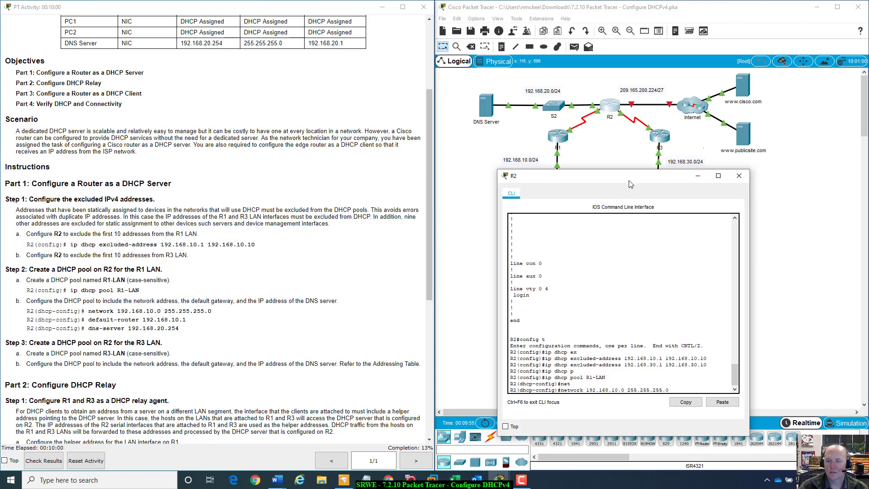
drag(631, 181, 605, 183)
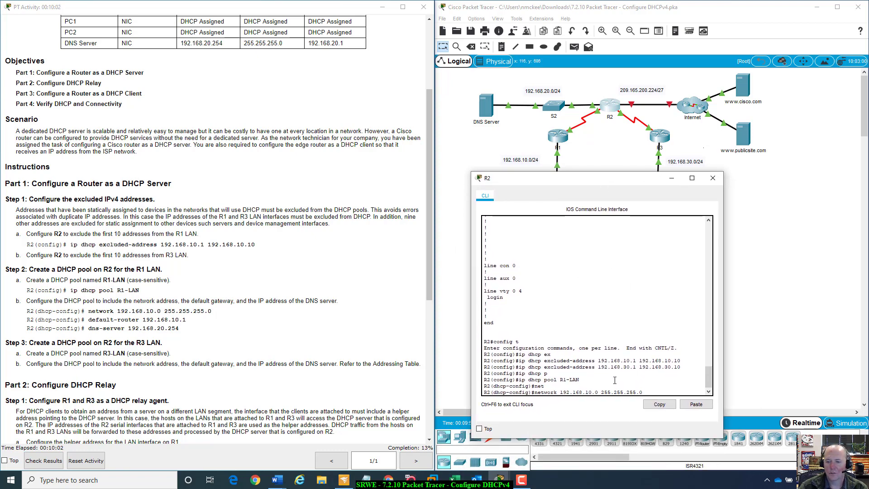
drag(602, 392, 643, 392)
click(646, 392)
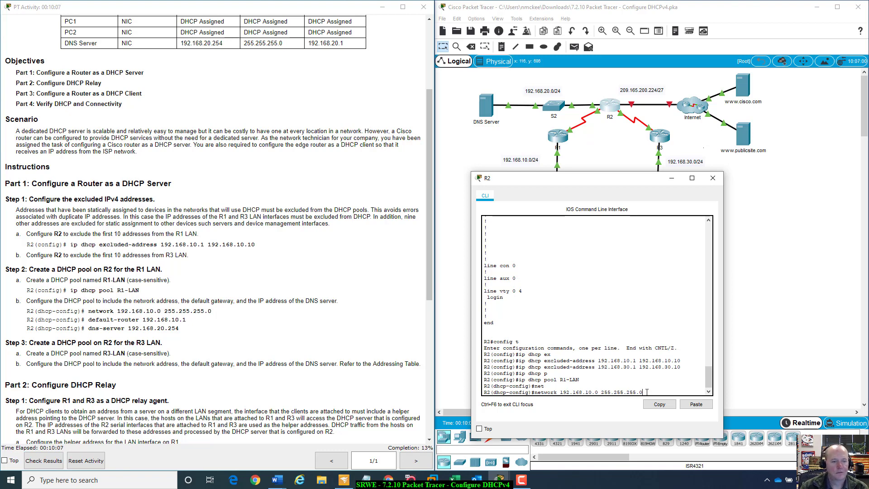
key(Return)
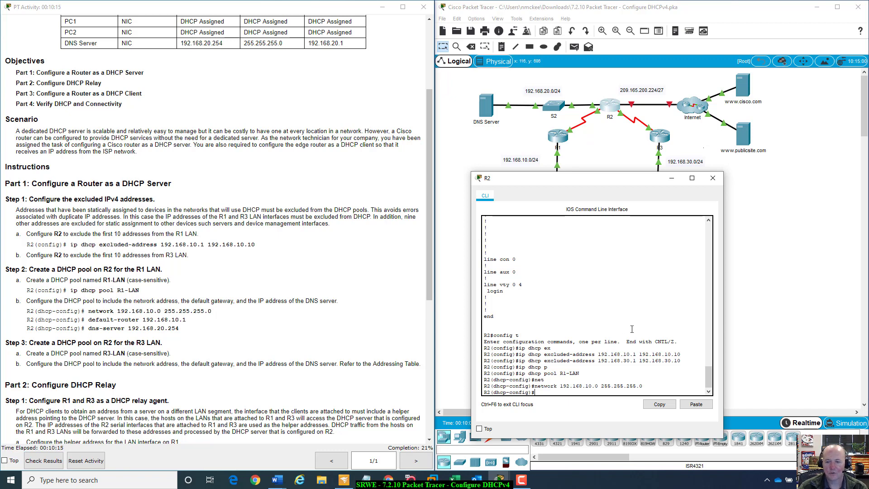
Set the R1-LAN pool's default router to 192.168.10.1 on R2.
drag(598, 354, 681, 354)
click(597, 392)
text(de)
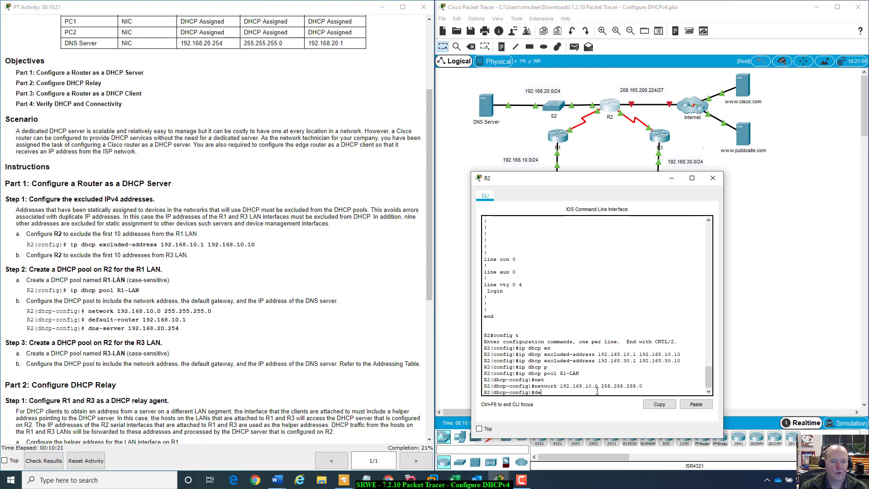
text(f)
key(Tab)
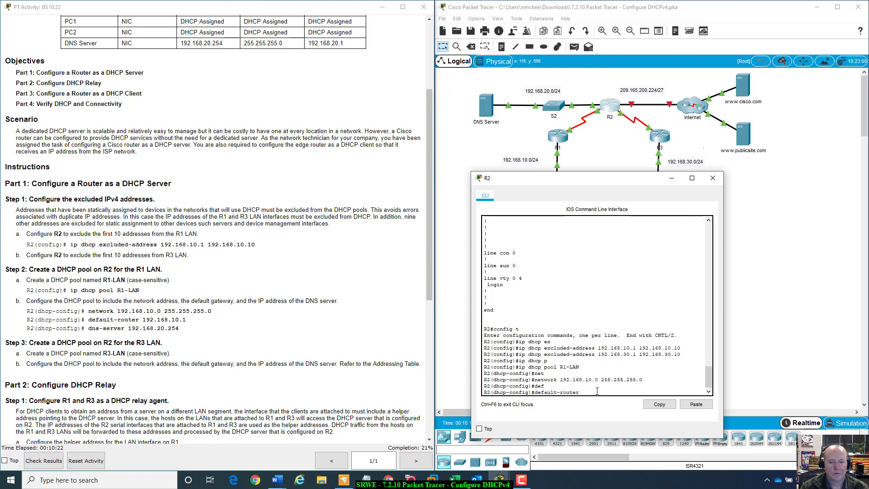
text(192)
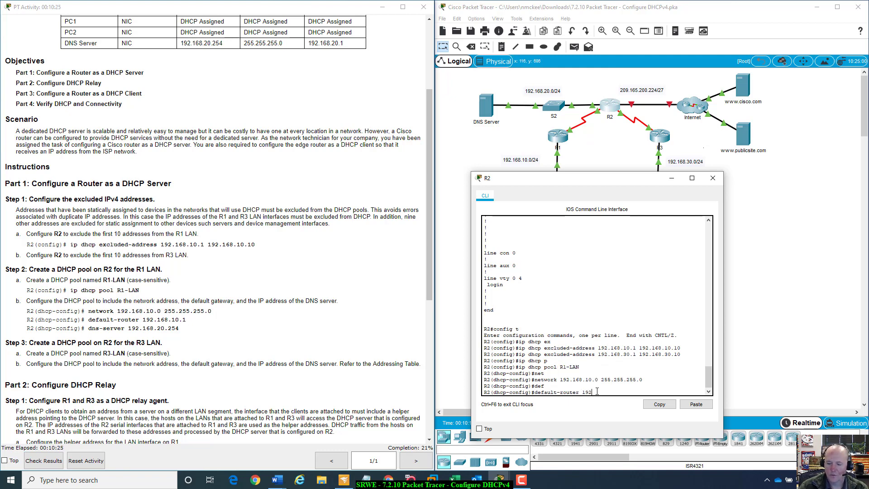
text(.168)
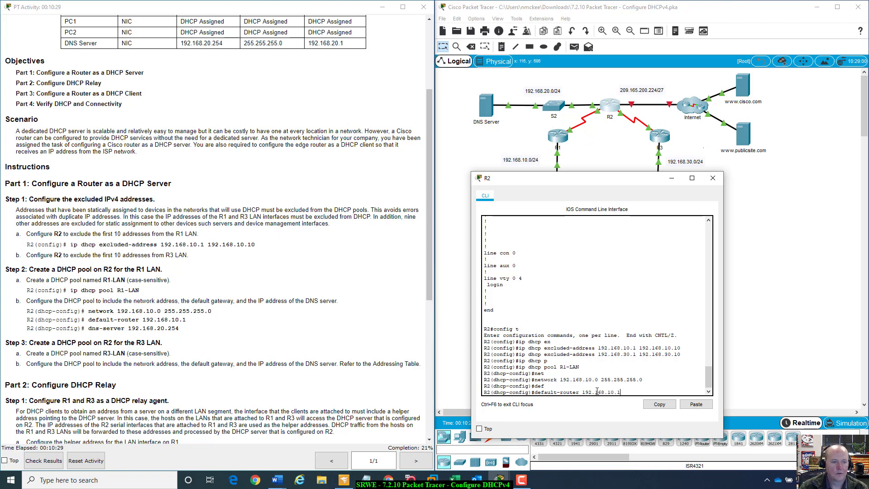
text(.10.1)
key(Return)
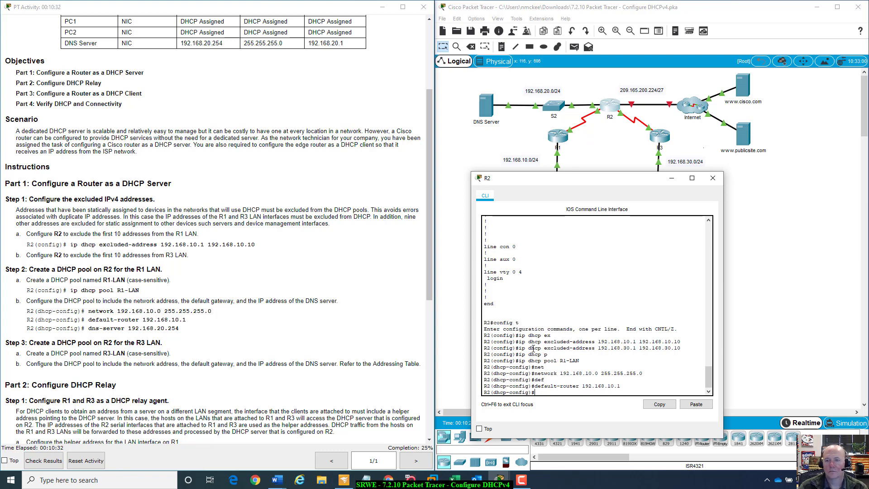
Examine R1's position as the gateway for the 192.168.10.0/24 LAN in the topology and return to R2's command line.
drag(609, 178, 658, 258)
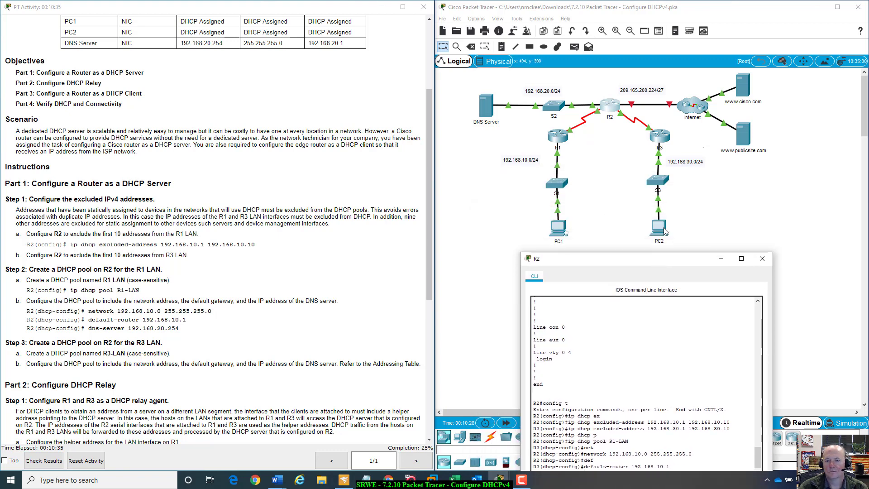
click(612, 145)
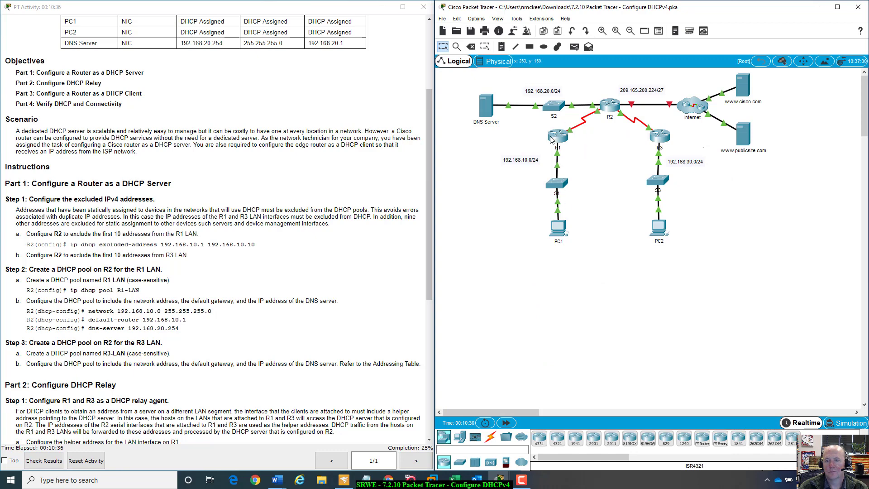
mouse_move(552, 139)
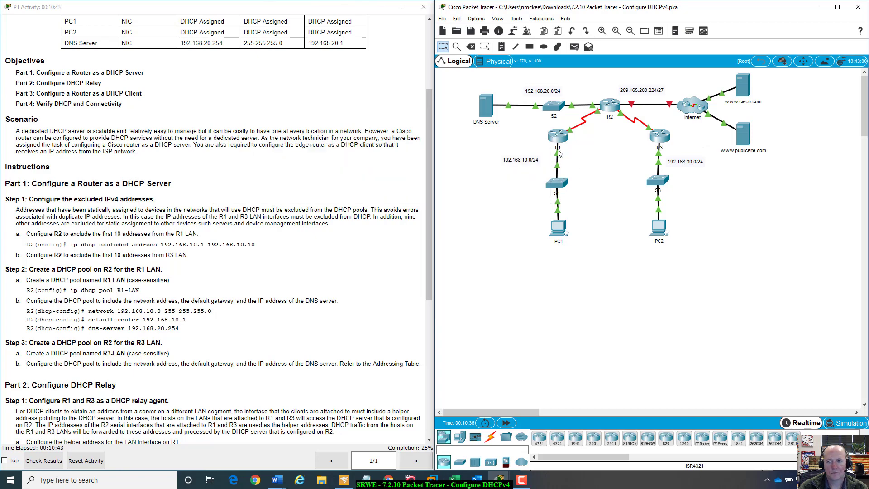
mouse_move(558, 142)
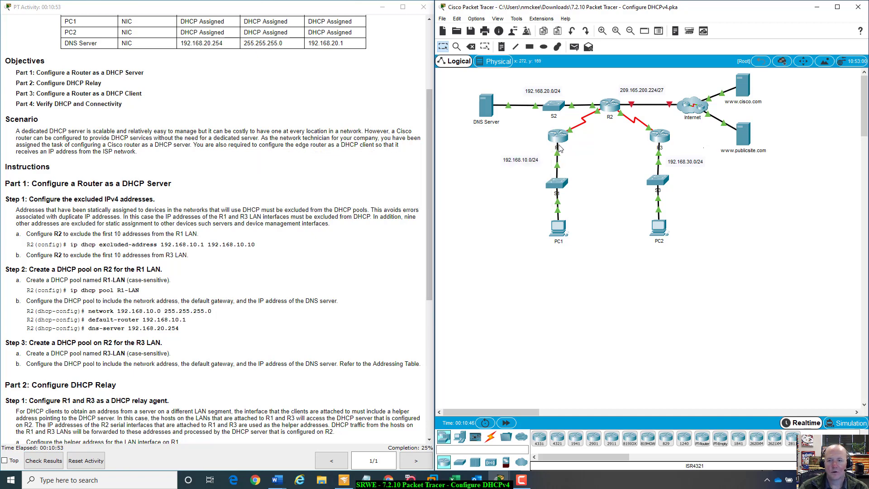
mouse_move(496, 485)
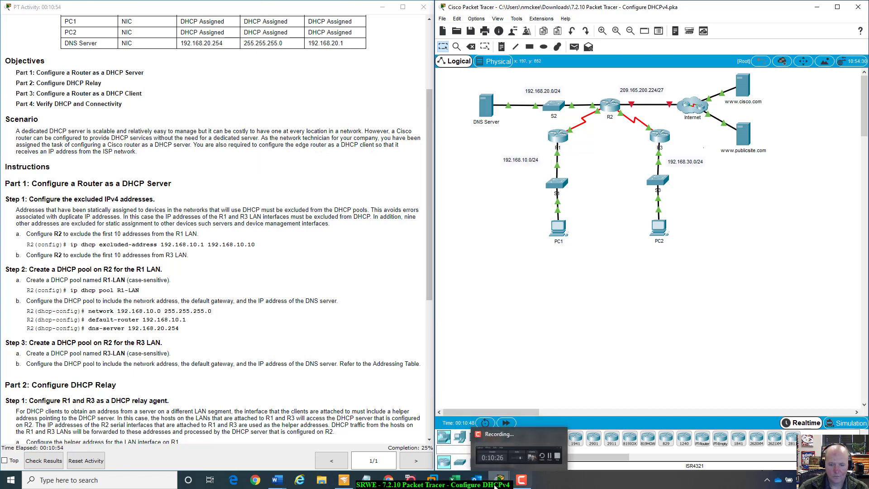
click(610, 105)
drag(616, 265, 569, 155)
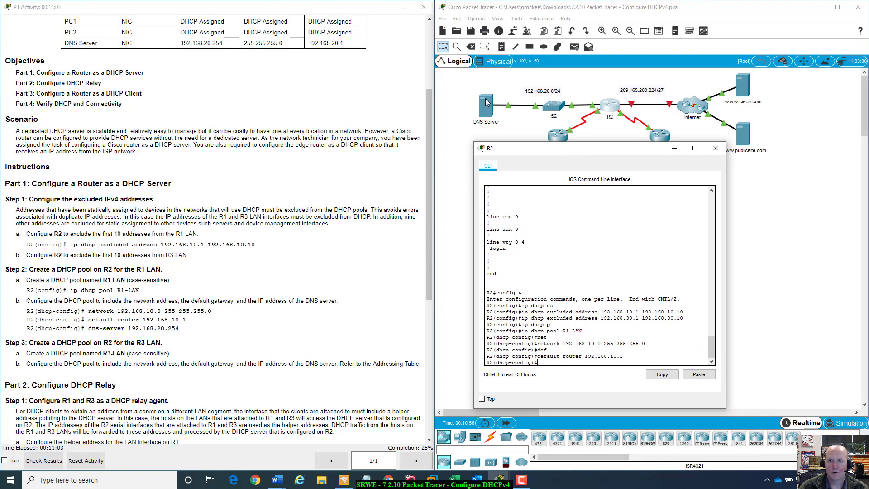
drag(556, 146, 576, 146)
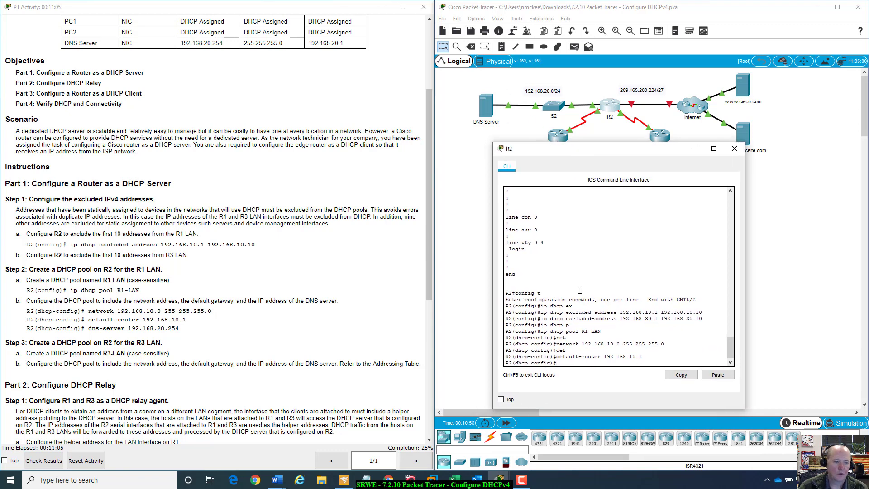
Set the R1-LAN pool's DNS server to 192.168.20.254.
text(dn)
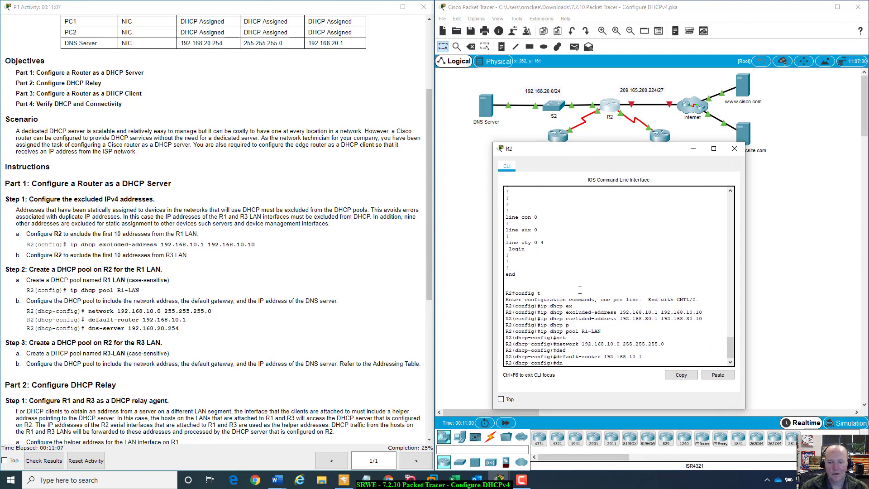
text(s-)
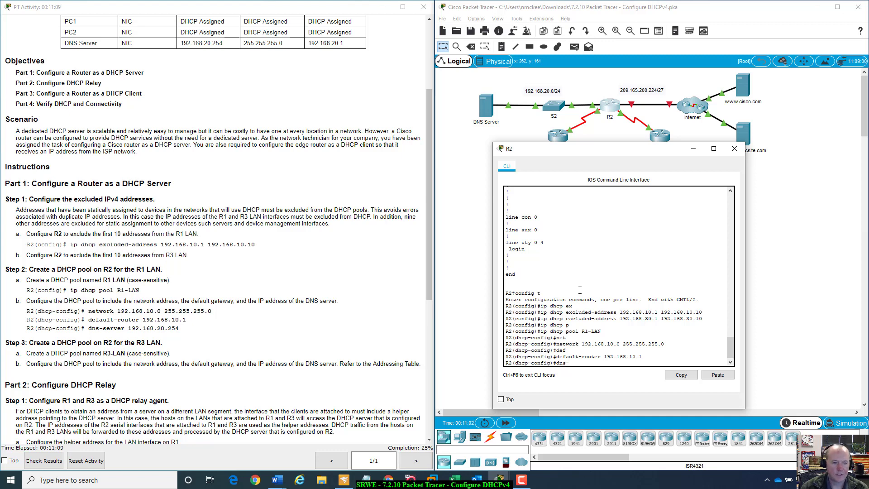
text(s)
key(Tab)
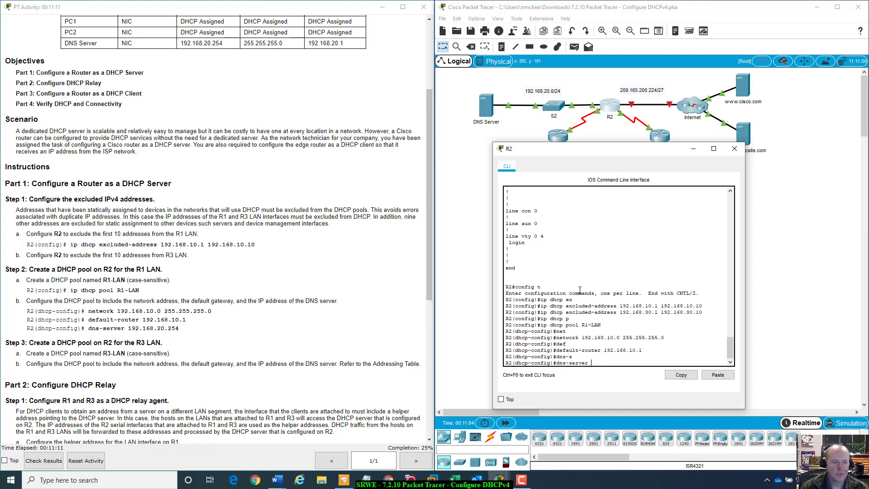
text(192.16)
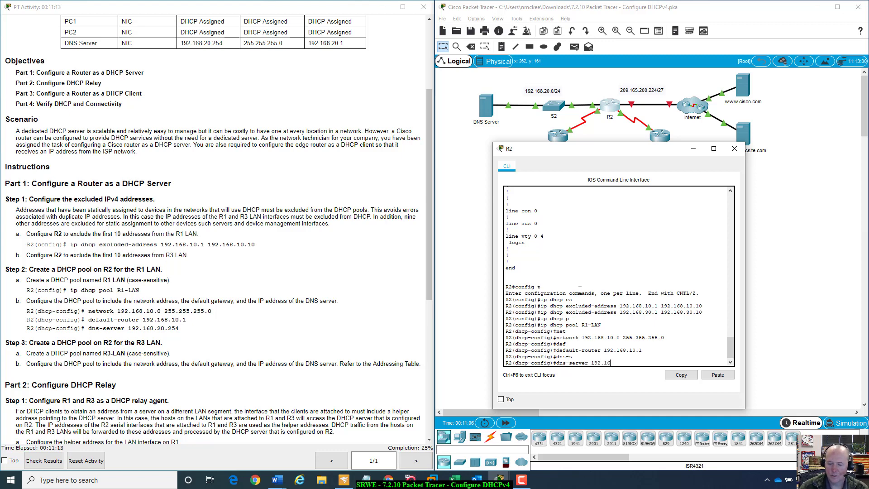
text(8.20.254)
key(Return)
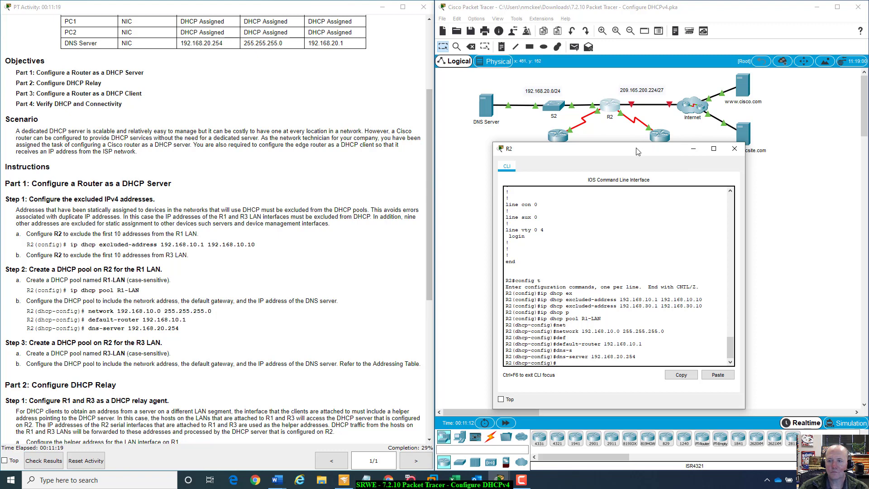
drag(634, 154, 624, 134)
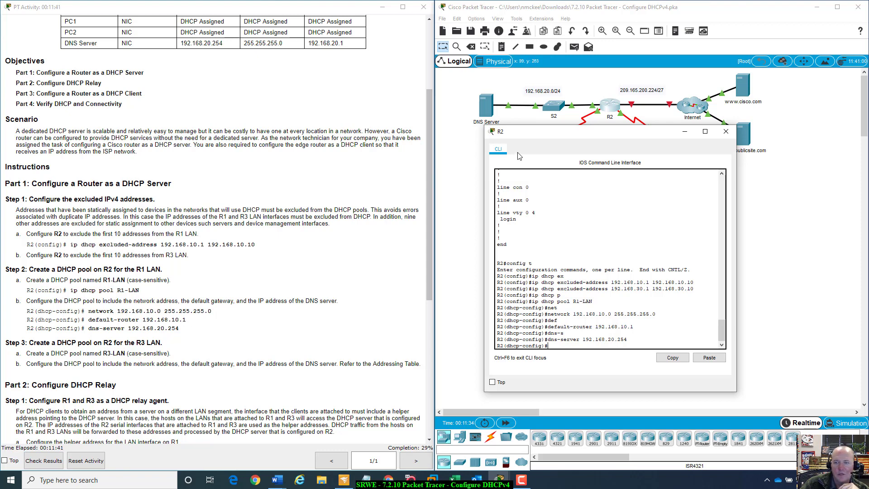
drag(557, 132, 545, 160)
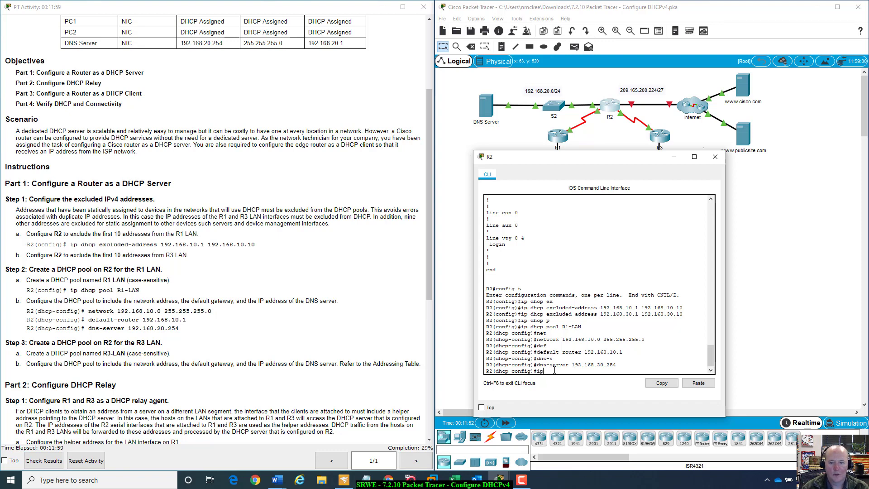
text(ip dh)
key(Tab)
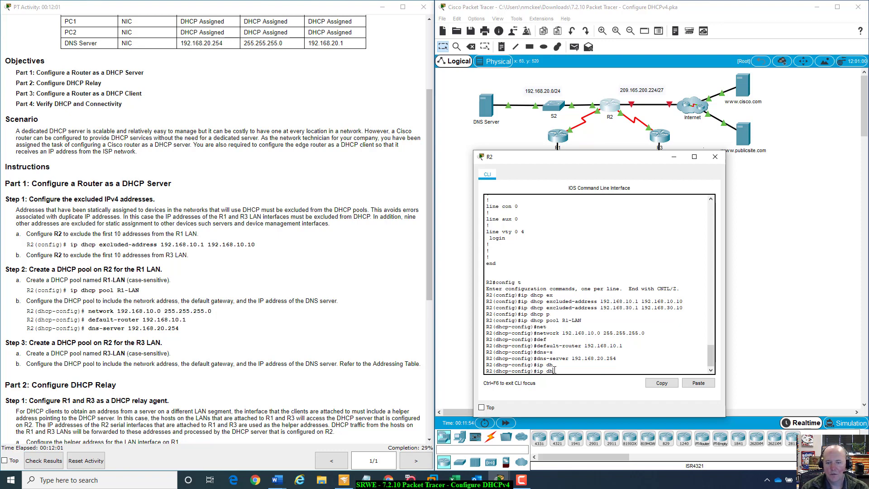
text(cp )
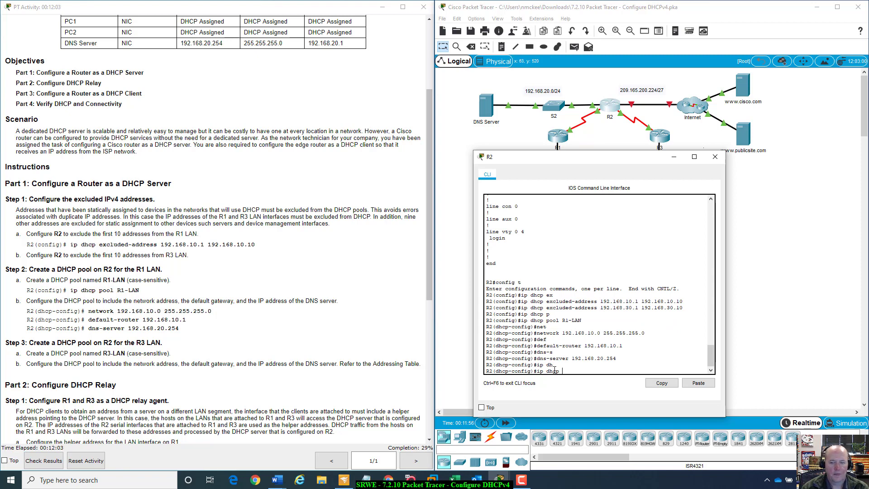
text(p)
key(Tab)
text(o)
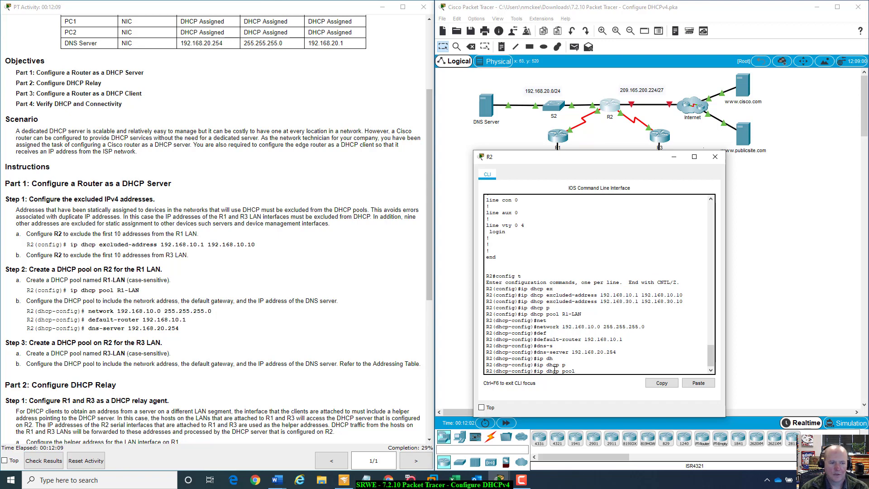
key(BackSpace)
key(BackSpace)
key(BackSpace)
key(BackSpace)
key(BackSpace)
key(BackSpace)
key(BackSpace)
key(BackSpace)
key(BackSpace)
key(BackSpace)
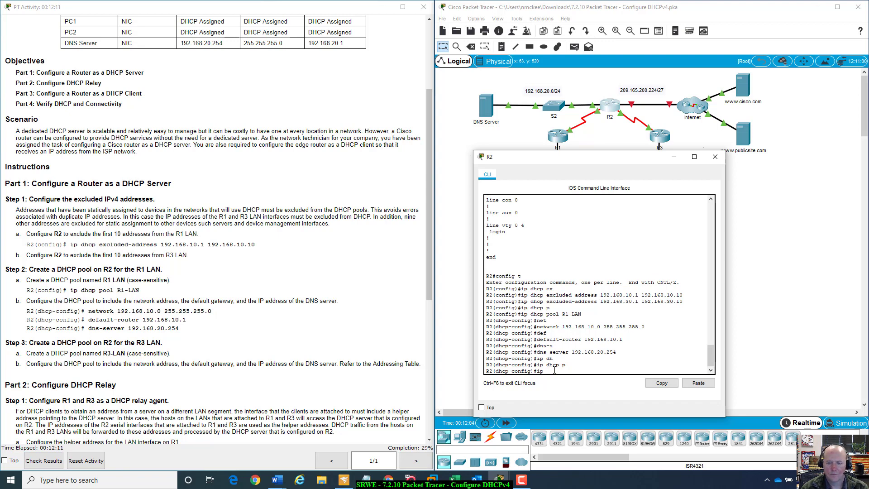
key(BackSpace)
key(BackSpace)
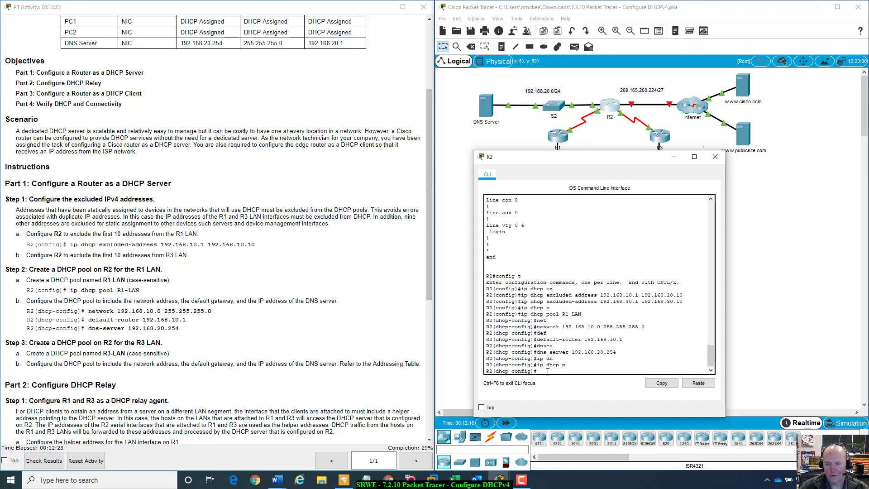
Reuse the earlier pool creation command on R2 with the name changed to create the DHCP pool R3-LAN.
key(Up)
key(Up)
key(Up)
key(Up)
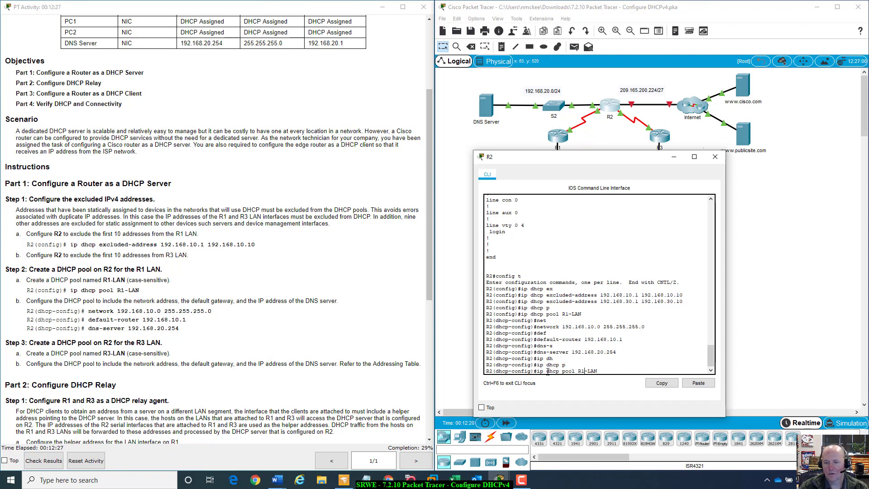
key(BackSpace)
text(3)
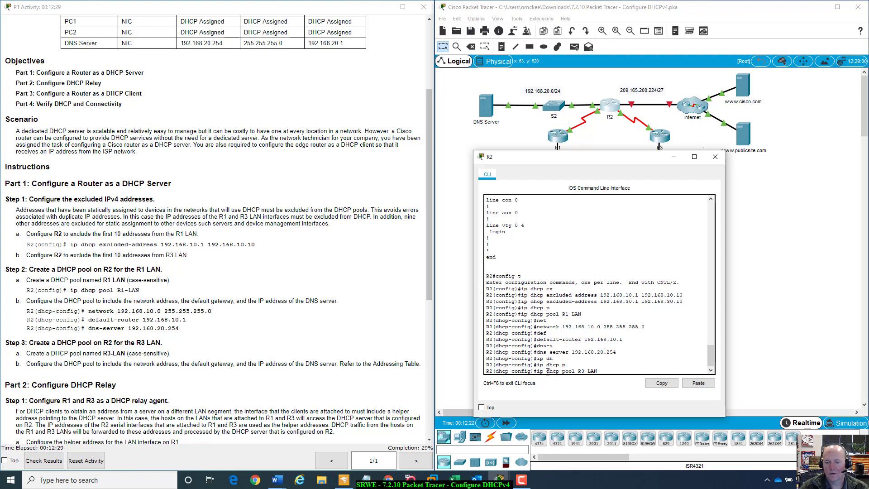
key(Return)
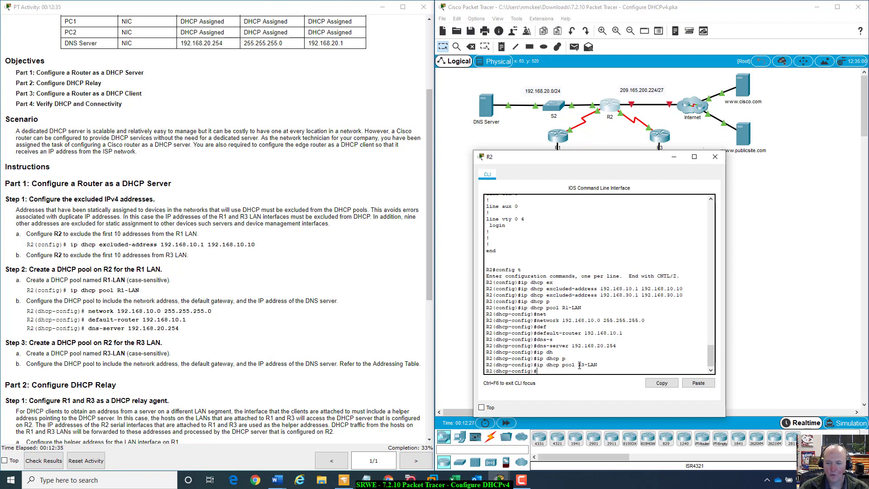
drag(578, 365, 598, 364)
click(567, 373)
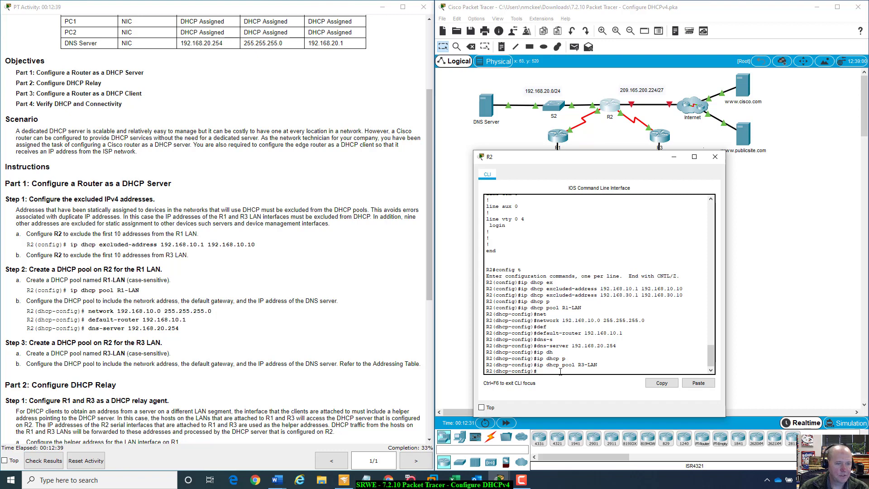
Reuse the earlier network command to set the R3-LAN pool's network to 192.168.30.0 with subnet mask 255.255.255.0.
key(Up)
key(Up)
key(Up)
key(Up)
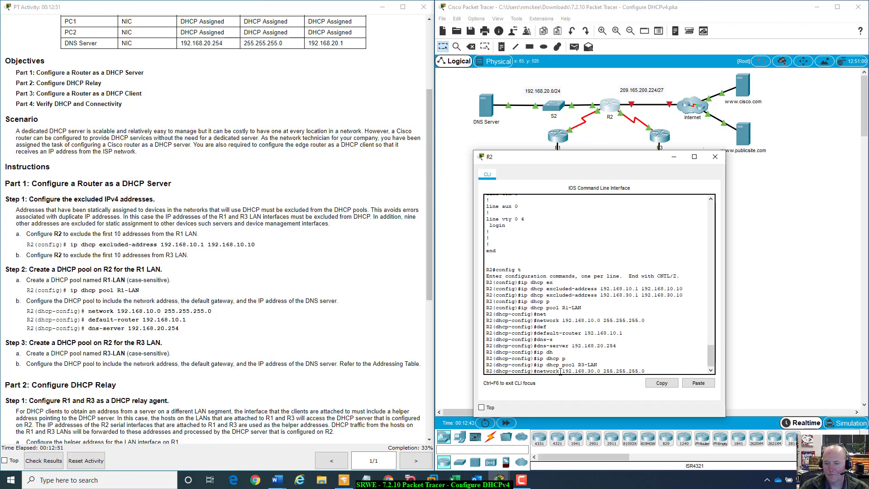
key(Return)
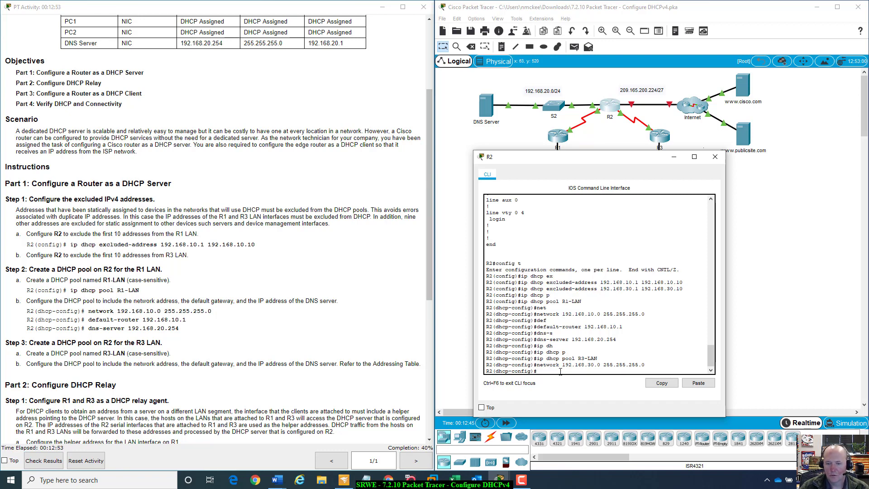
Recall the earlier default-router command on R2 and change its address to 192.168.30.1 for the R3-LAN pool.
key(Up)
key(Up)
key(Up)
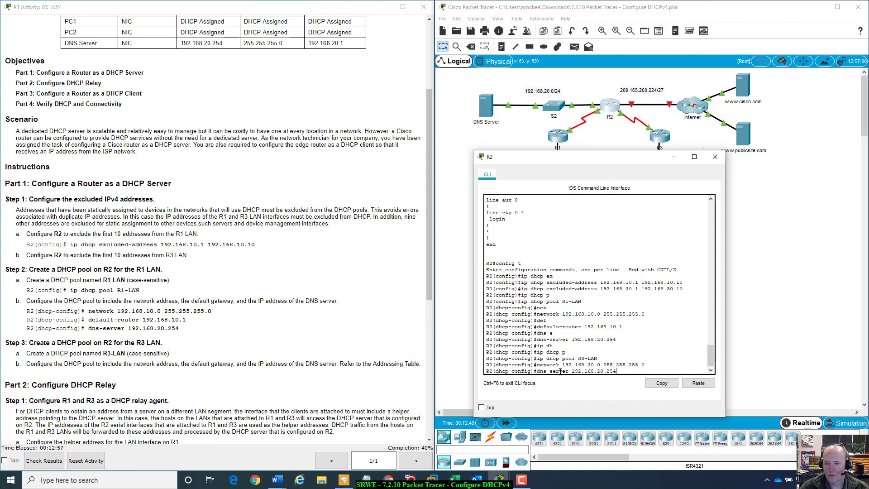
key(Up)
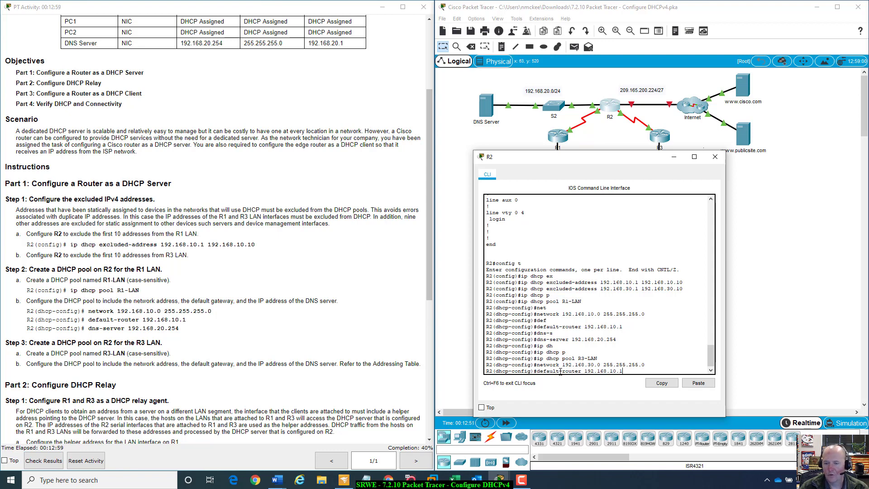
key(Left)
key(Left)
key(BackSpace)
key(BackSpace)
text(30)
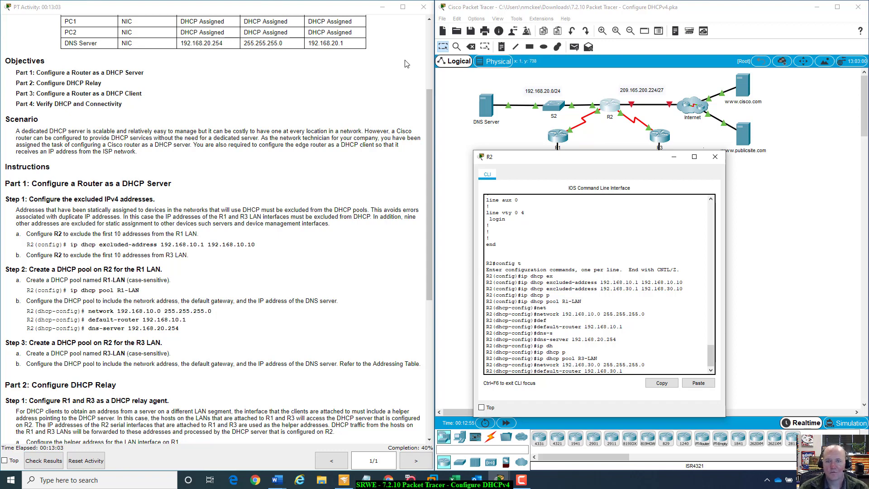
Check R3's G0/0 address in the Addressing Table and submit the prepared default-router command on R2.
drag(428, 123, 425, 48)
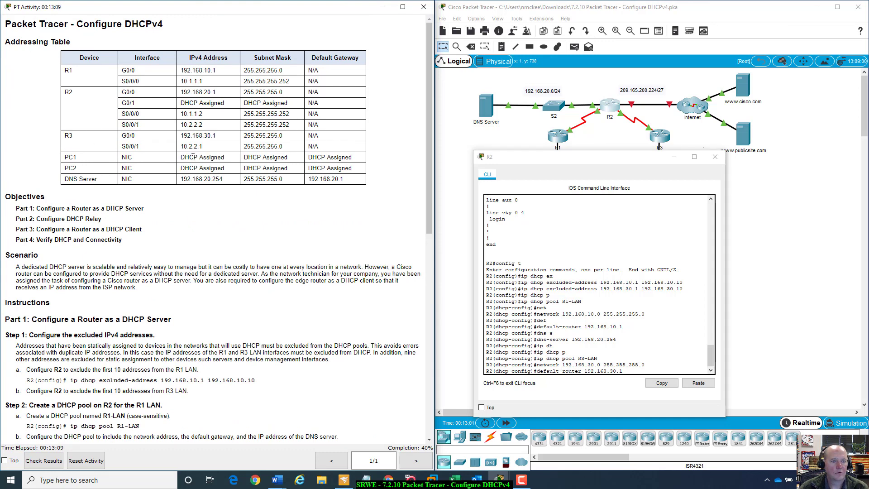
drag(182, 135, 215, 136)
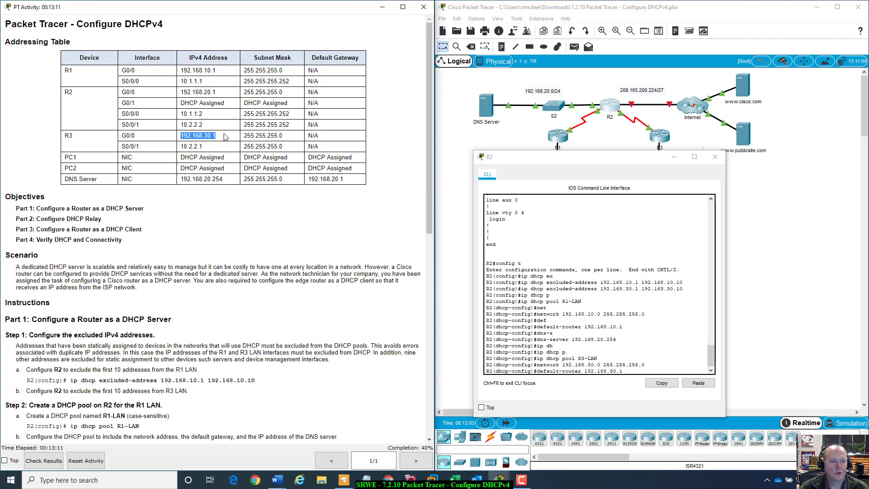
click(143, 126)
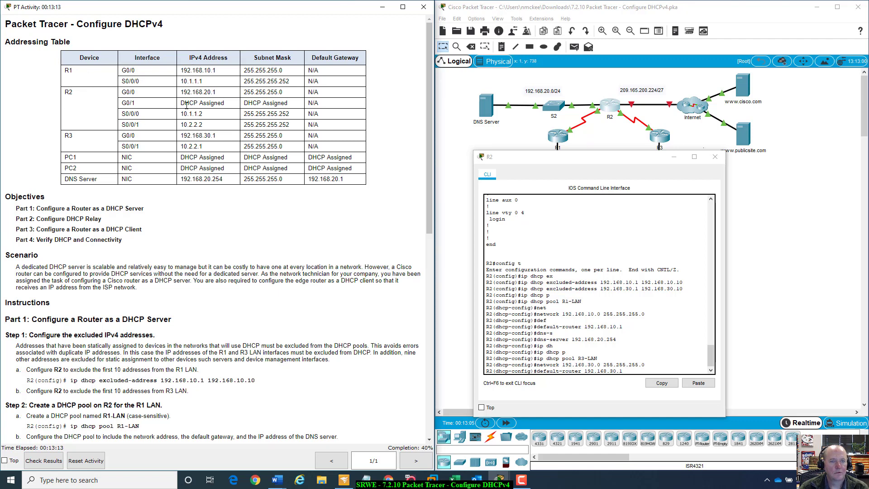
drag(219, 136, 182, 134)
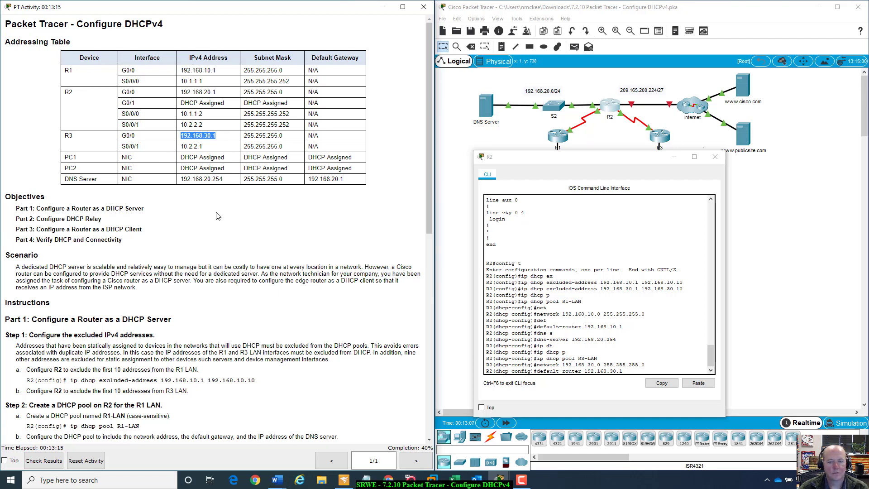
click(632, 371)
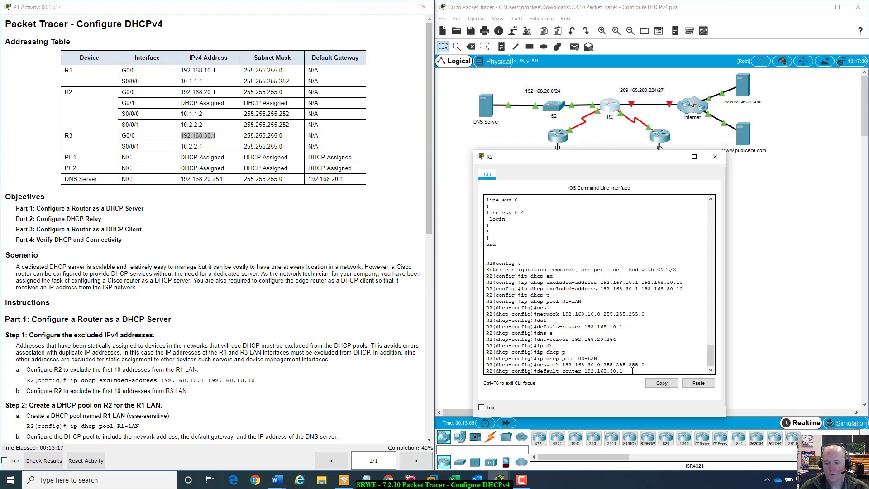
key(Return)
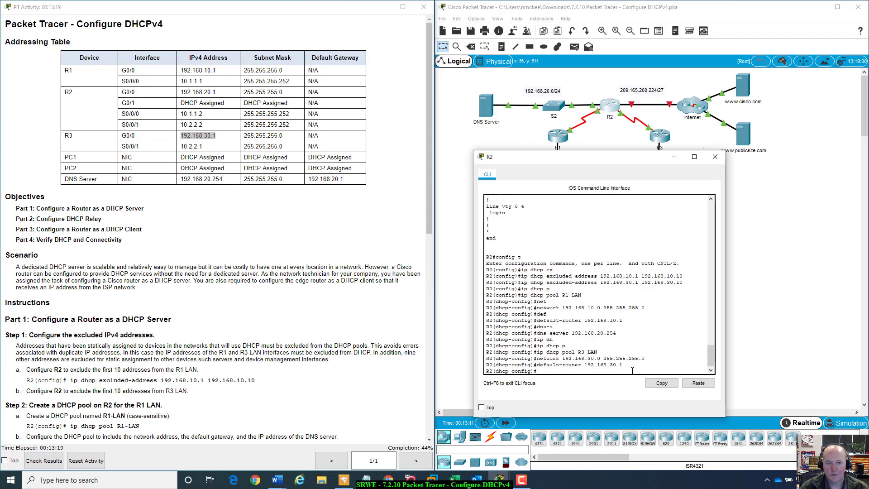
Reuse the earlier DNS server command to set the R3-LAN pool's DNS server to 192.168.20.254.
key(Up)
key(Up)
key(Up)
key(Down)
key(Up)
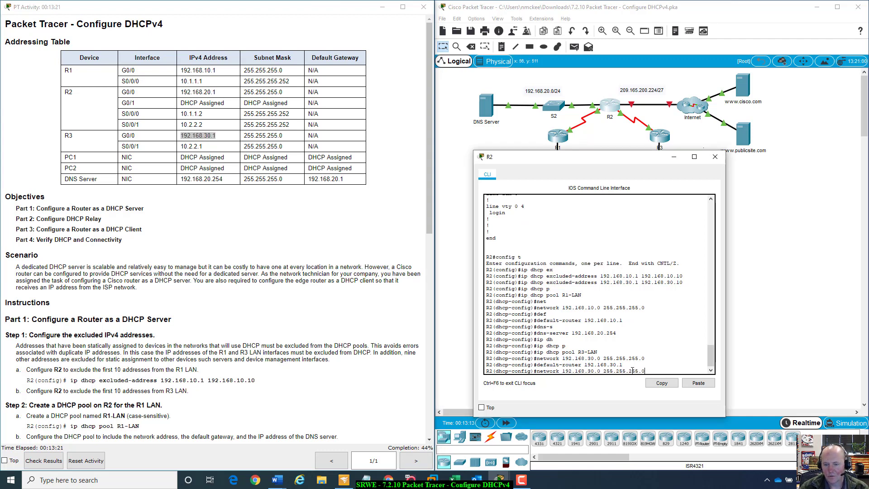
key(Up)
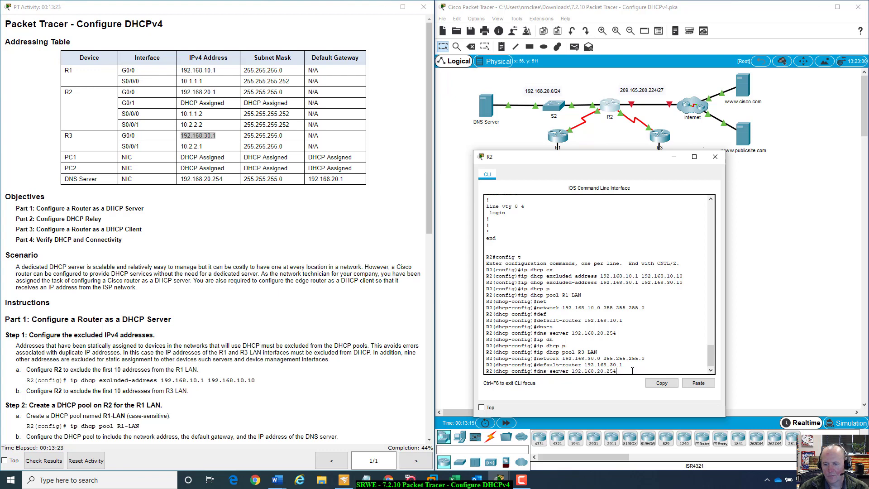
key(Return)
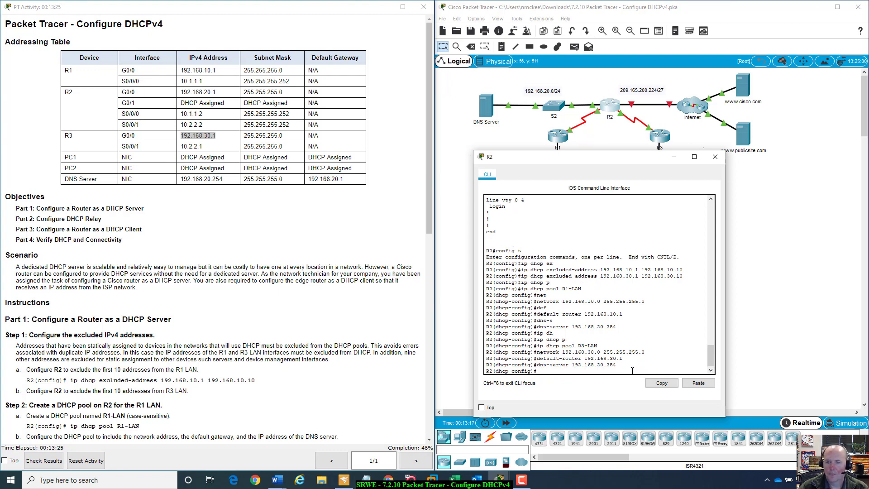
Review the Part 1 instructions for the R3-LAN pool against the Addressing Table and R2's entered commands.
drag(642, 159, 707, 112)
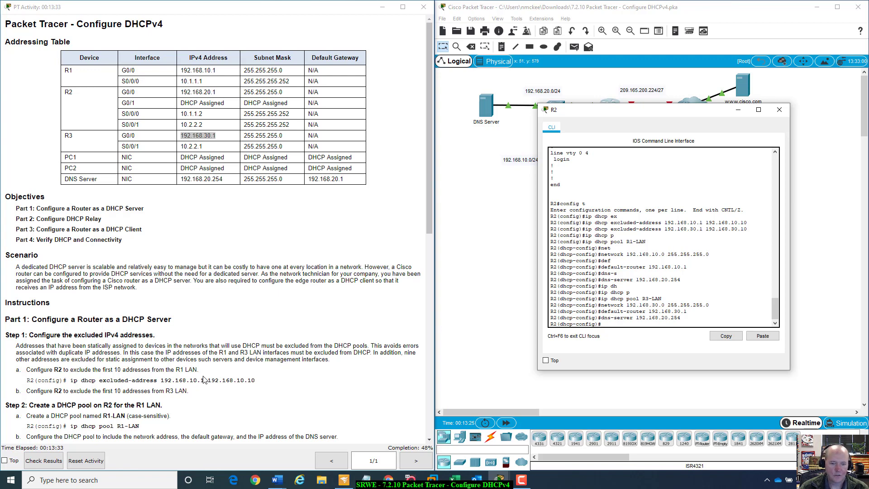
scroll(203, 379, down, 3)
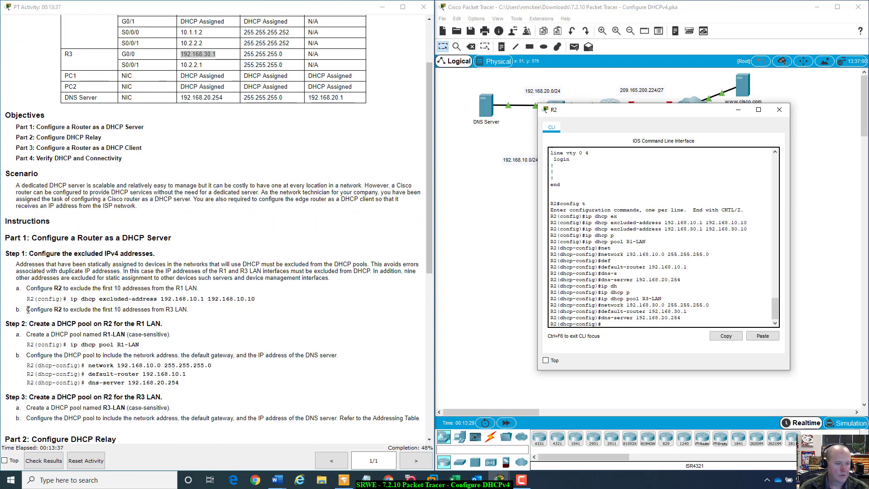
scroll(41, 332, down, 1)
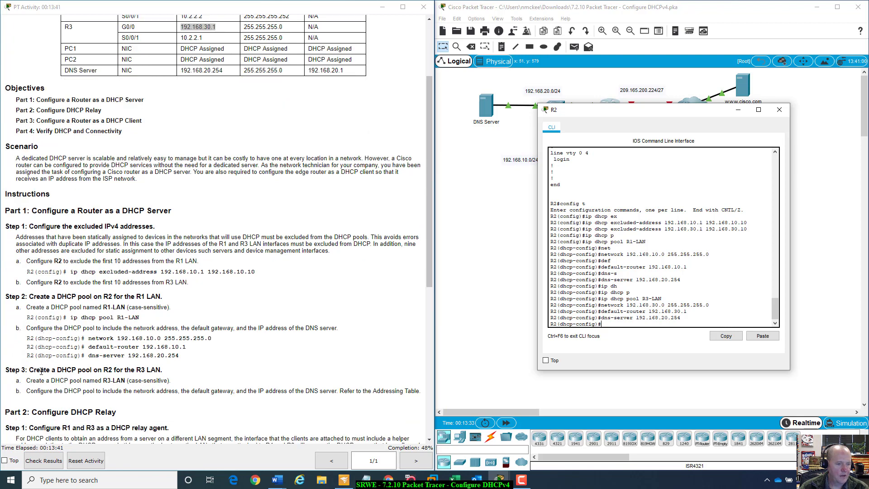
drag(31, 379, 389, 399)
click(342, 412)
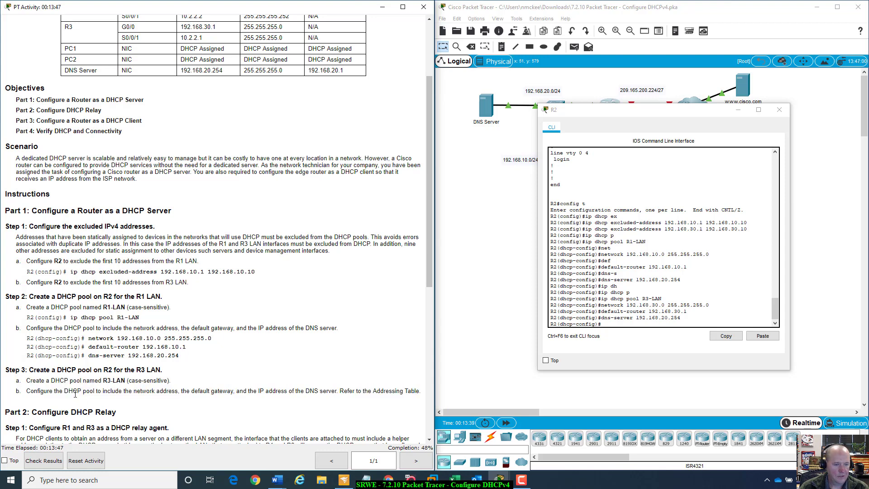
drag(25, 391, 421, 391)
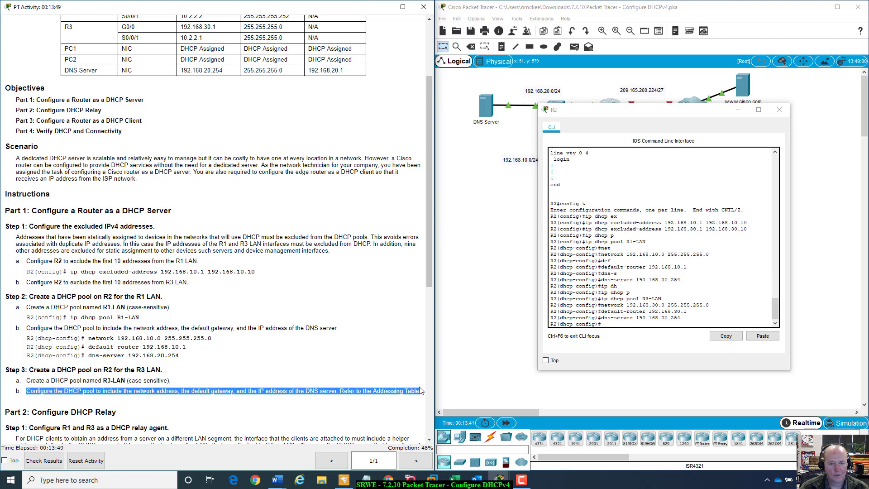
scroll(428, 265, up, 3)
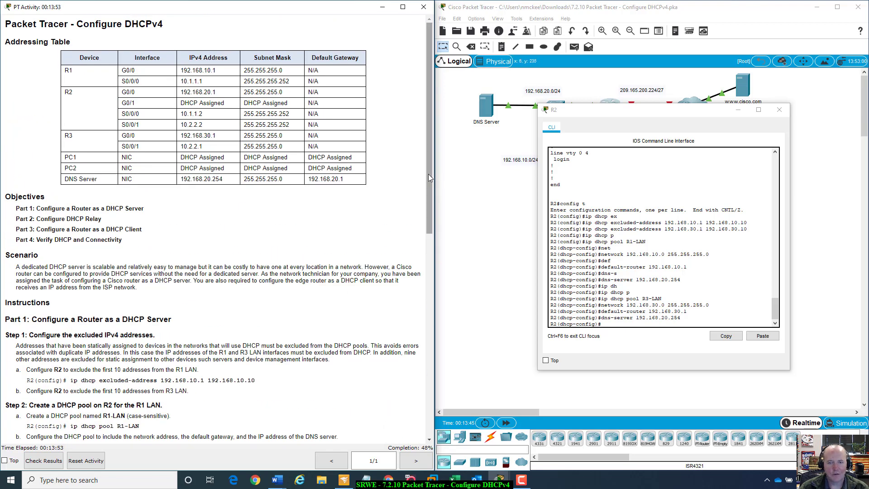
Read the Part 2 DHCP relay instructions, examine R1's helper address, and move R2's window away from the topology.
drag(428, 176, 409, 341)
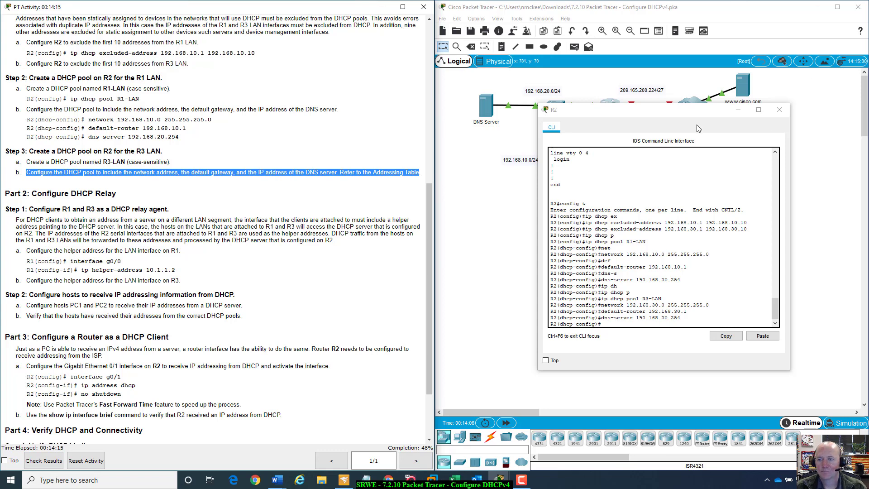
drag(692, 114, 620, 148)
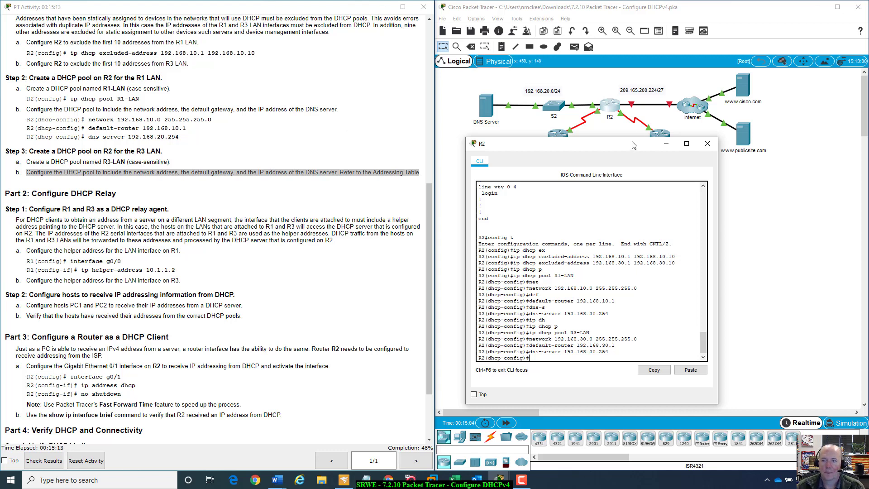
drag(632, 143, 732, 176)
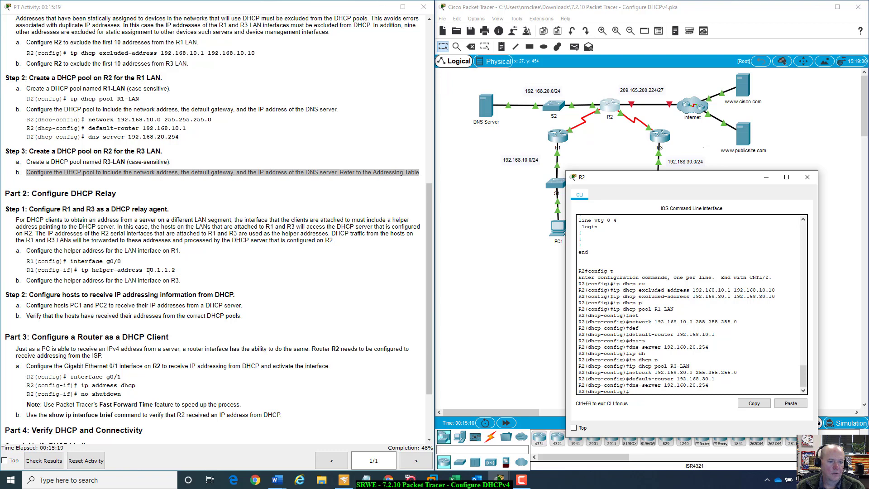
drag(147, 270, 175, 285)
drag(638, 177, 665, 217)
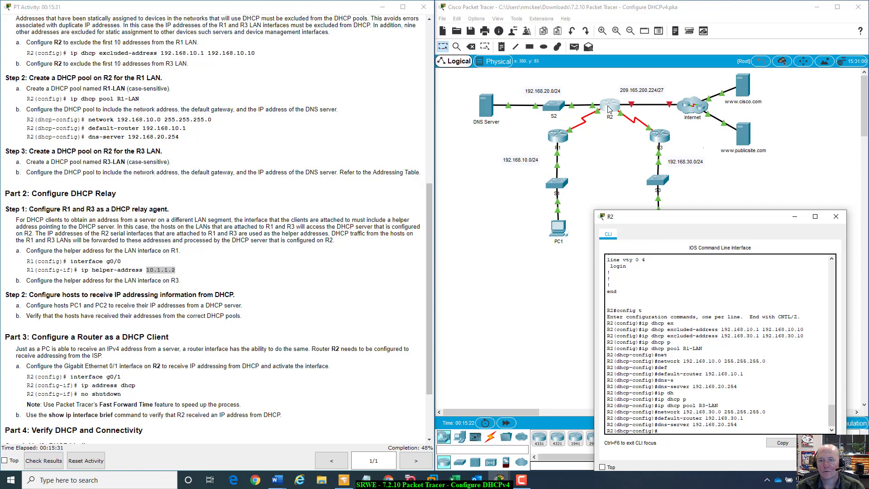
Examine R2's serial link to R1 in the topology, compare its Addressing Table entry with R1's helper address, and return to Part 2.
click(484, 178)
scroll(311, 166, up, 10)
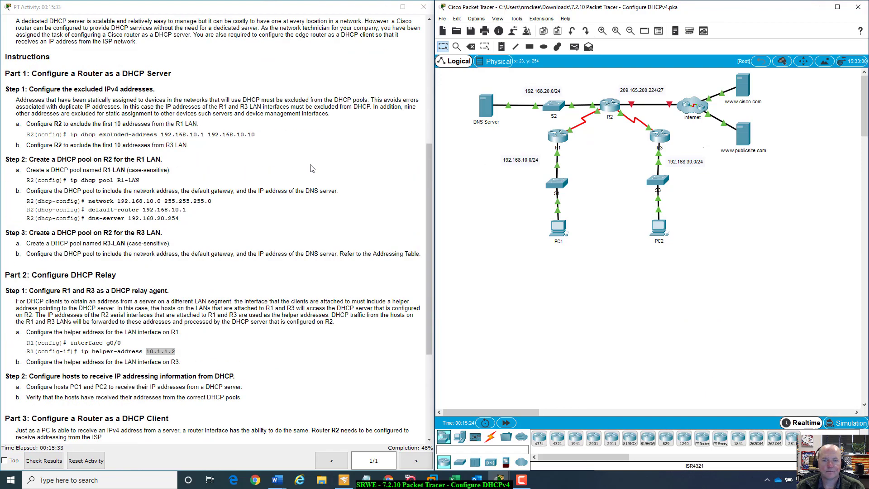
scroll(312, 169, up, 3)
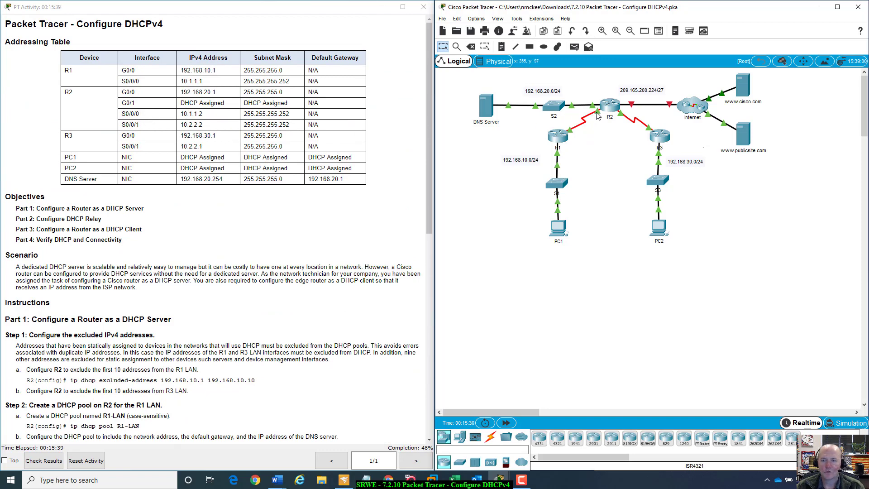
mouse_move(597, 116)
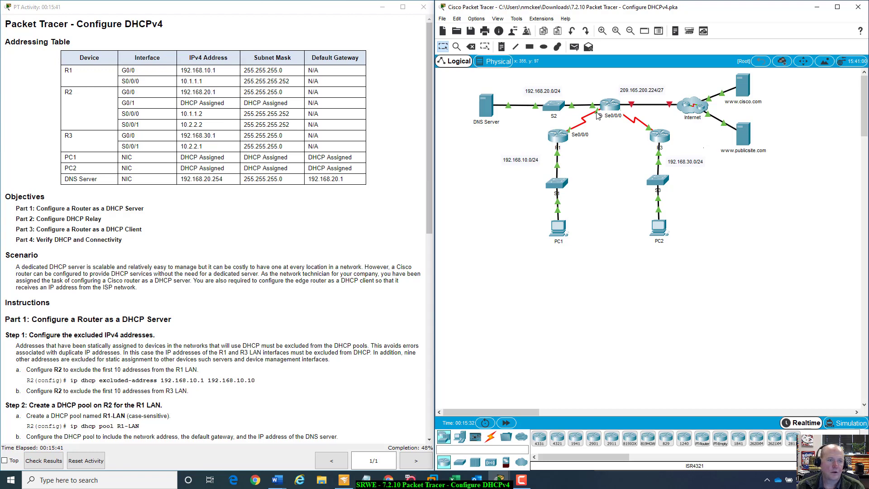
drag(181, 114, 204, 116)
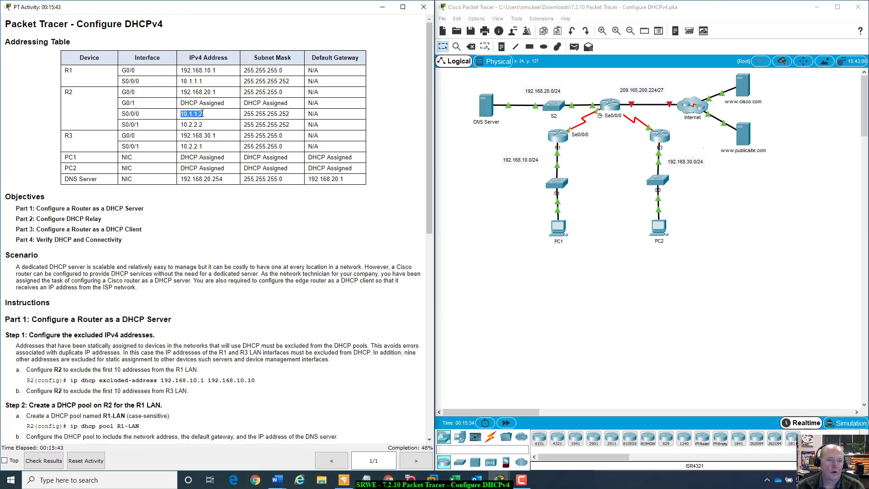
scroll(240, 283, down, 3)
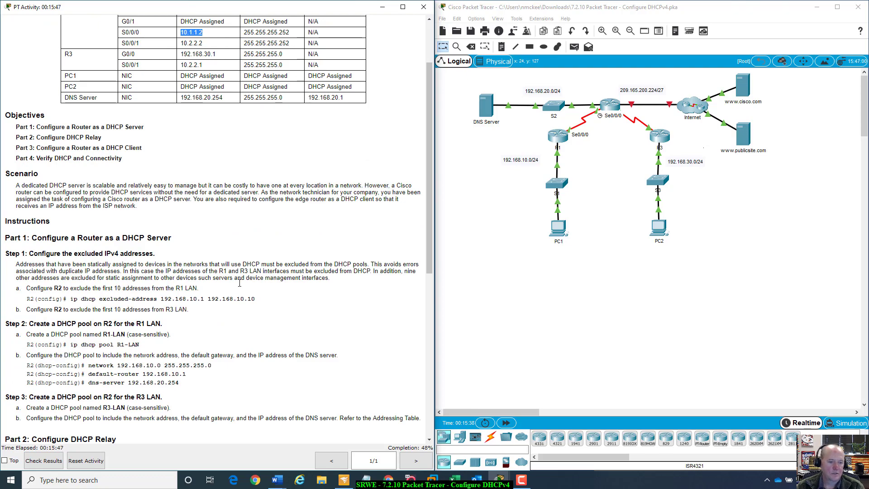
scroll(223, 326, down, 6)
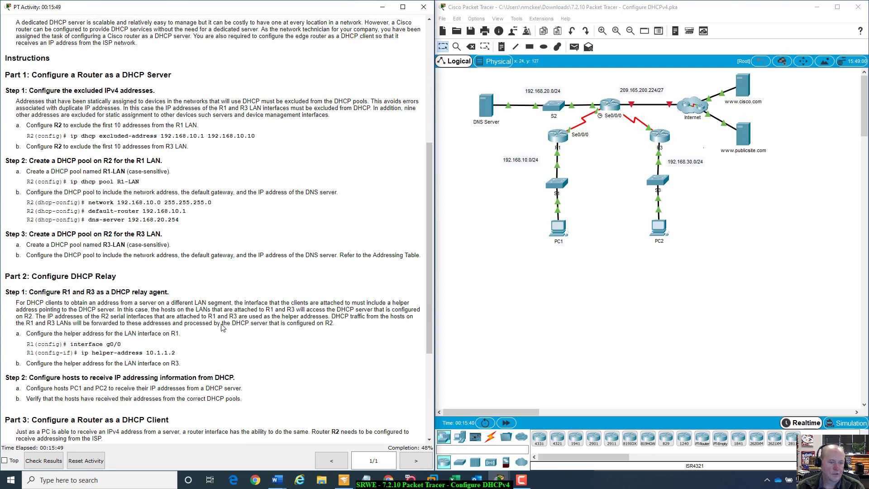
scroll(222, 328, up, 8)
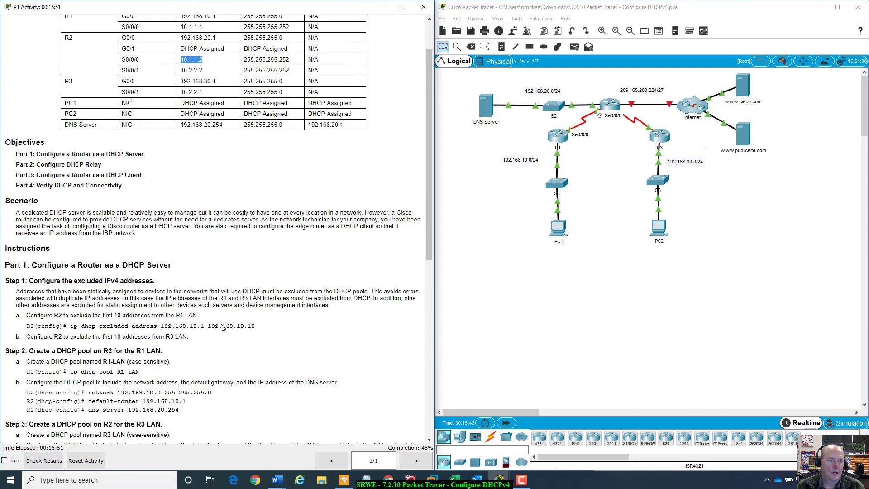
scroll(222, 325, down, 3)
scroll(221, 324, down, 5)
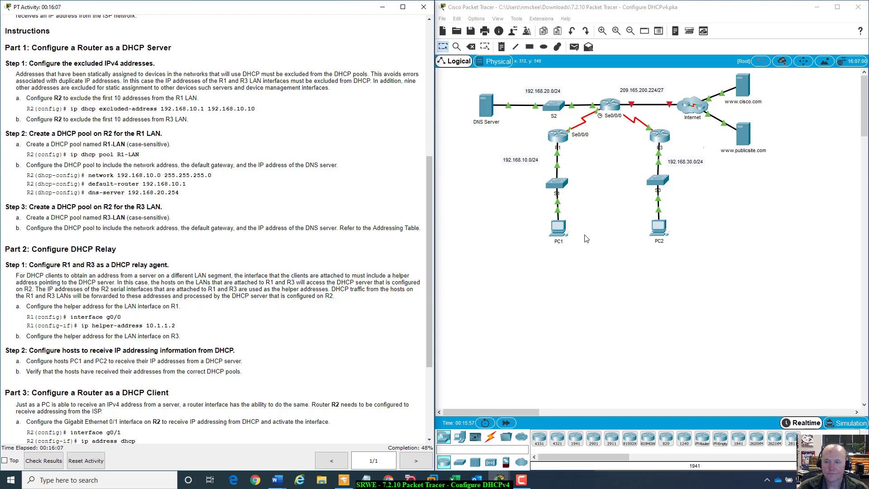
Open router R1's command line beside the instructions and enter privileged EXEC mode with enable.
click(558, 138)
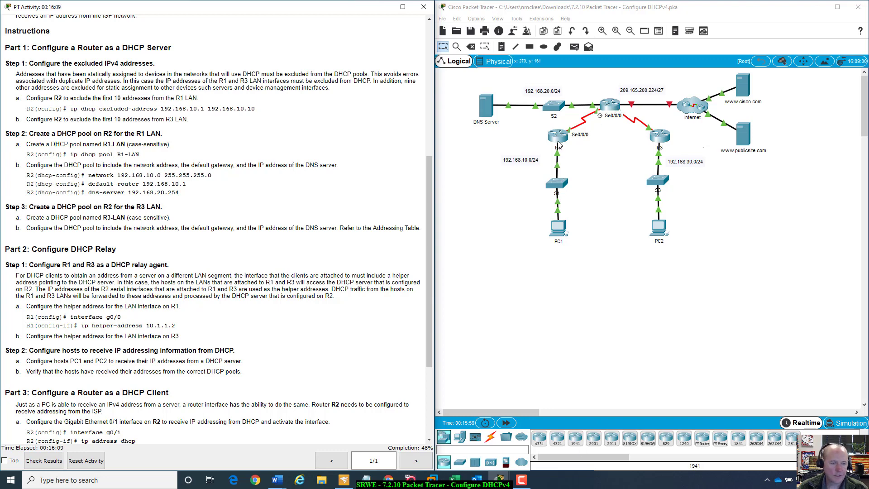
drag(498, 102, 723, 121)
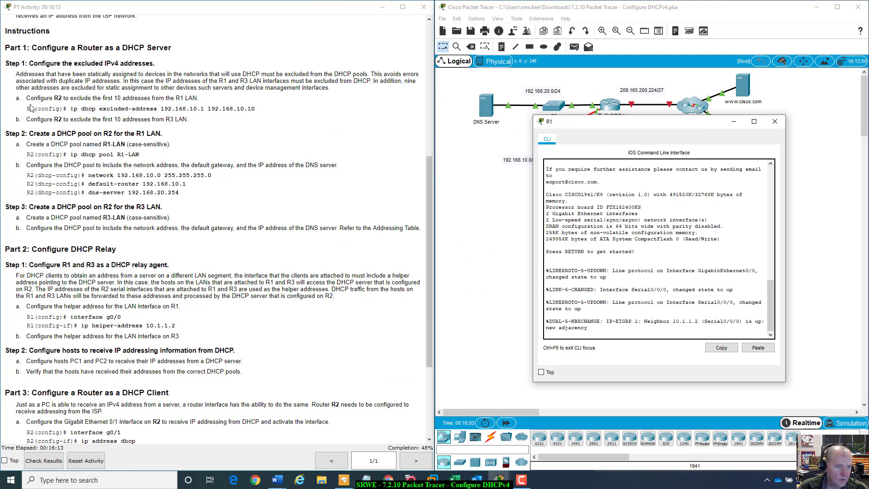
double_click(30, 175)
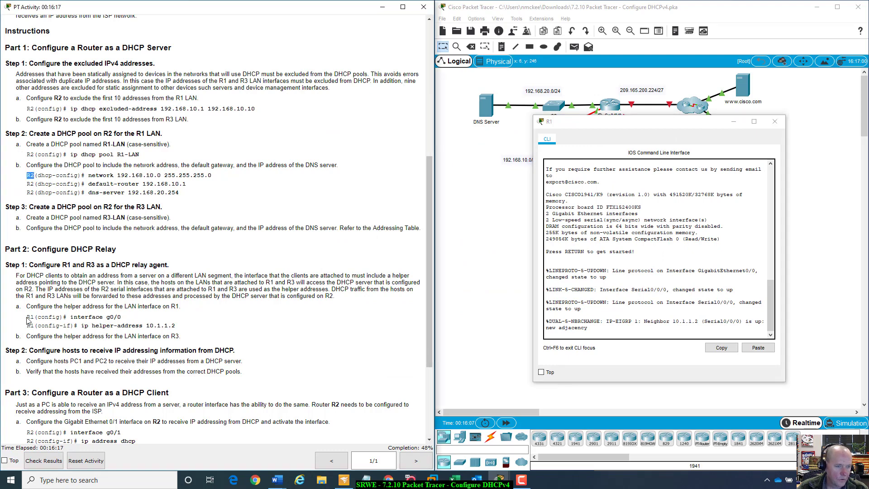
click(641, 336)
key(Return)
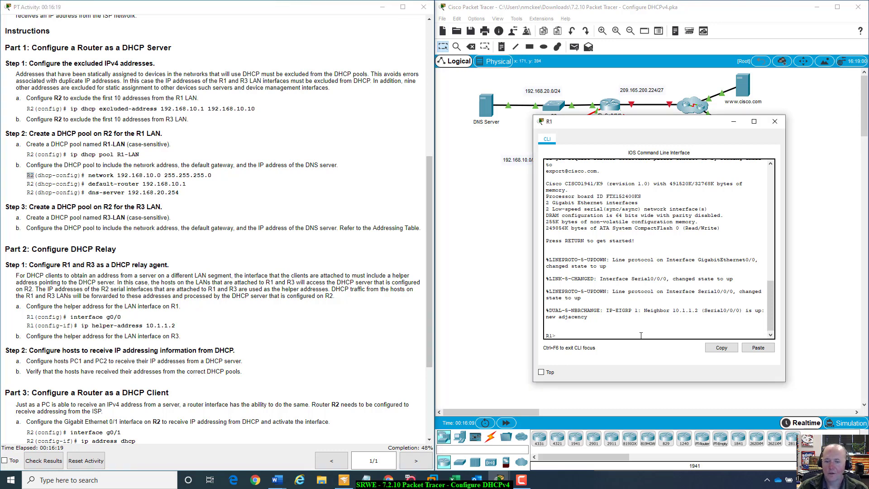
text(enable)
key(Return)
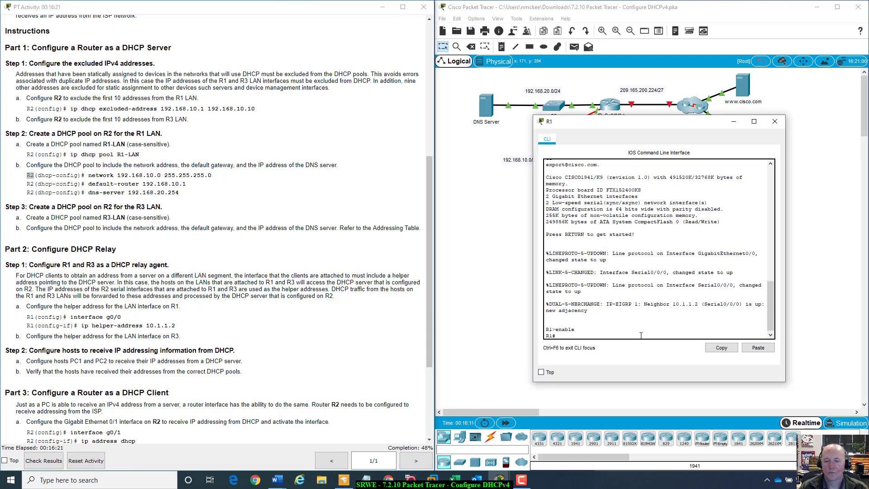
Enter global configuration mode on R1 with config t, open interface g0/0, and move the R1 window clear of the routers.
text(config t)
key(Return)
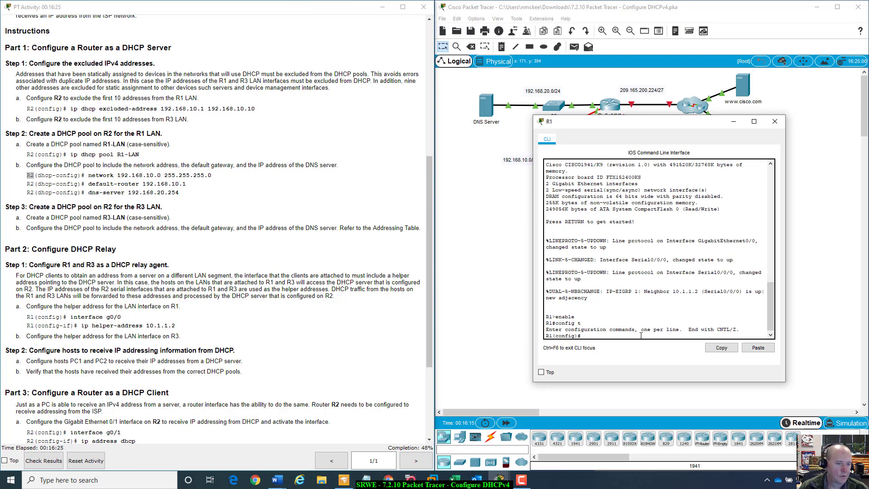
text(int g)
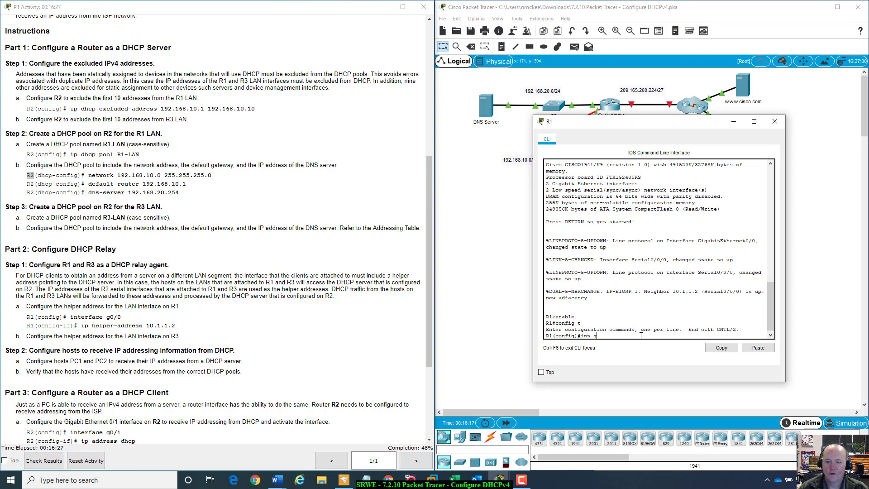
text(0/0)
key(Return)
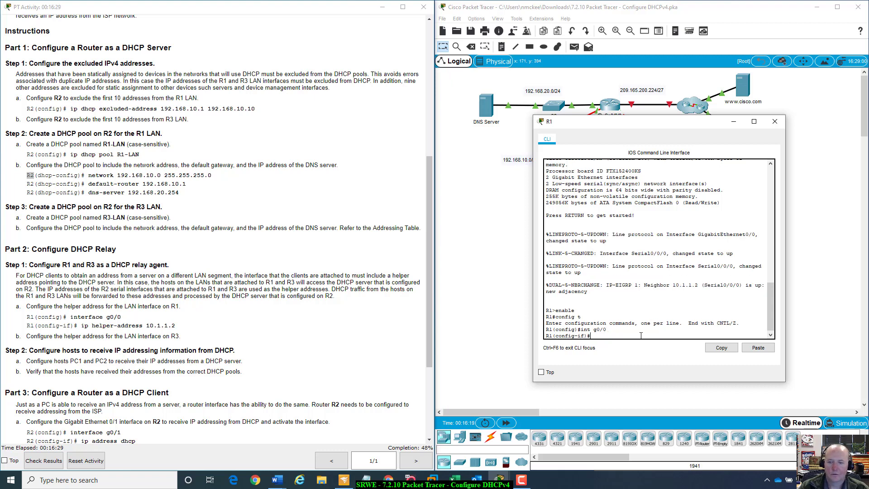
drag(612, 123, 561, 199)
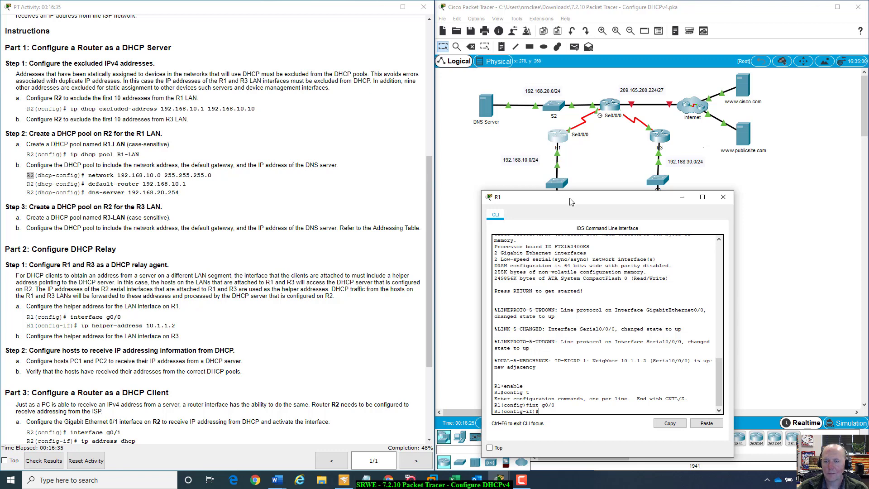
drag(572, 202, 566, 200)
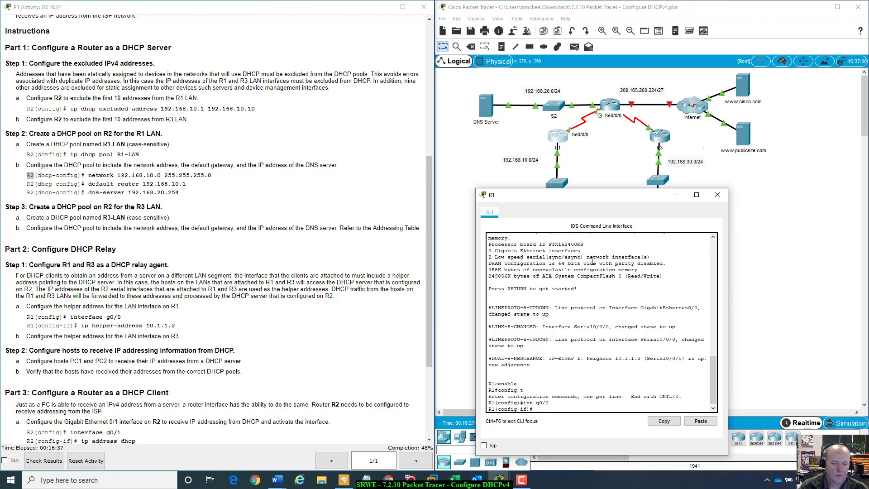
Set the IP helper address 10.1.1.2 on R1's g0/0 interface.
text(ip he)
key(Tab)
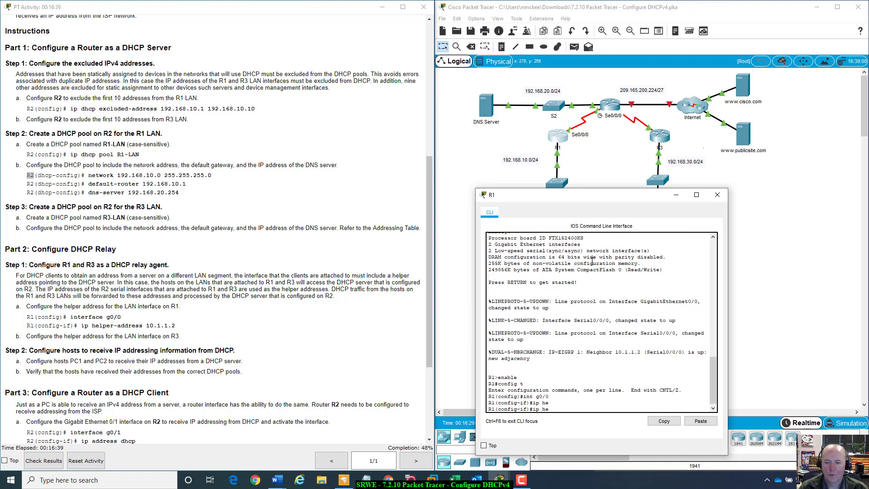
text(lper)
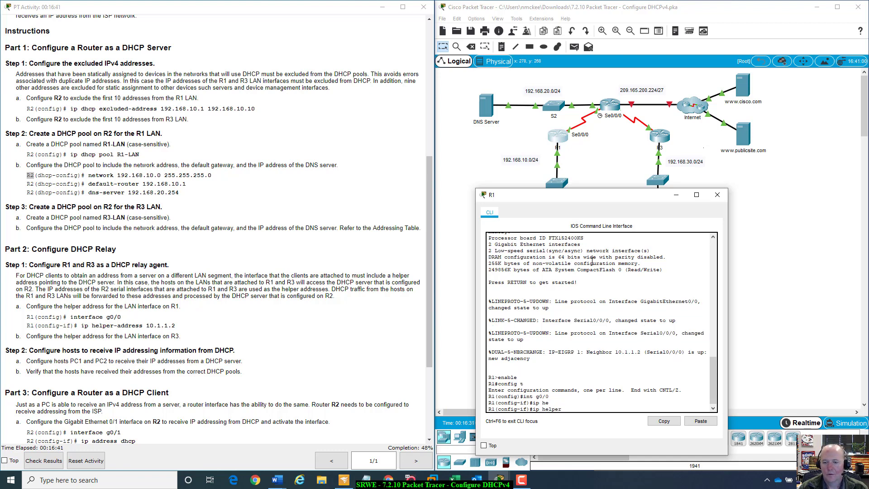
text(-a)
key(Tab)
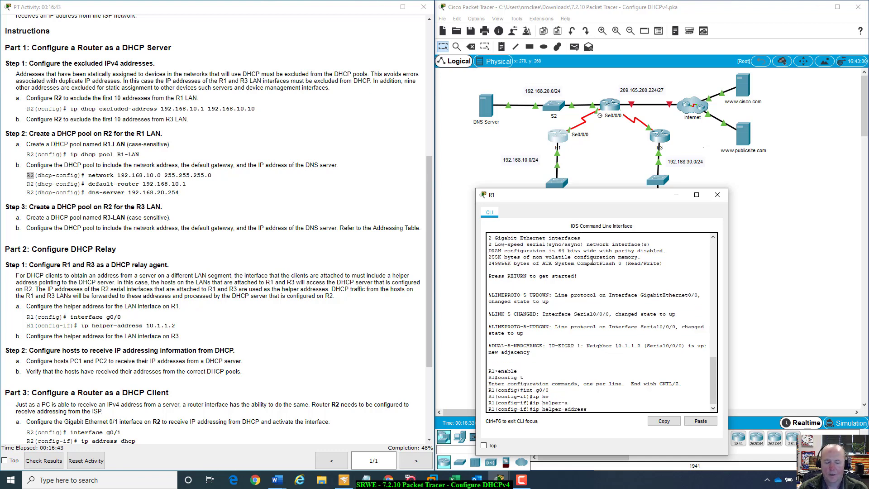
text(10.1.)
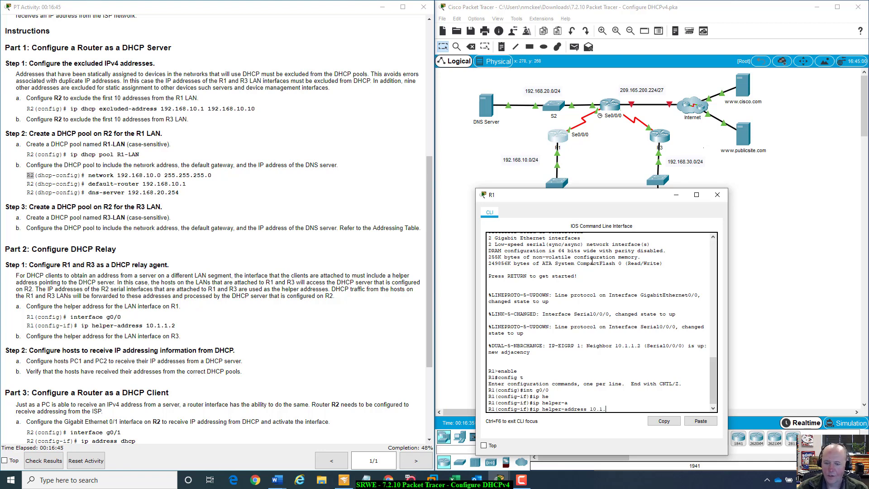
text(1.2)
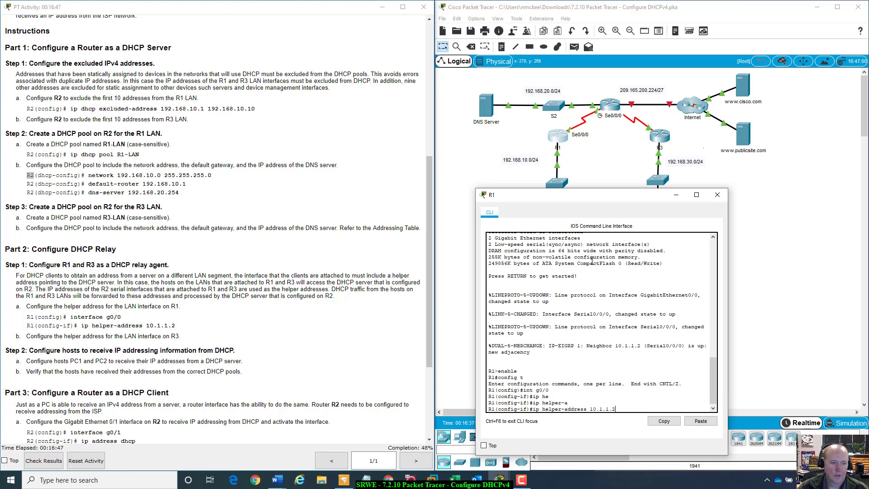
key(Return)
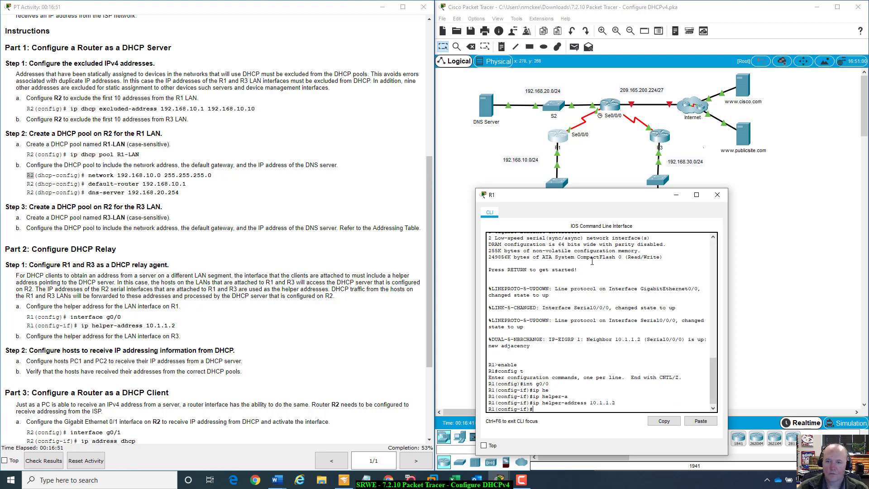
Highlight the R3 helper address instruction, move R1's window aside, and start a command line session on router R3.
drag(621, 200, 590, 252)
drag(23, 336, 177, 336)
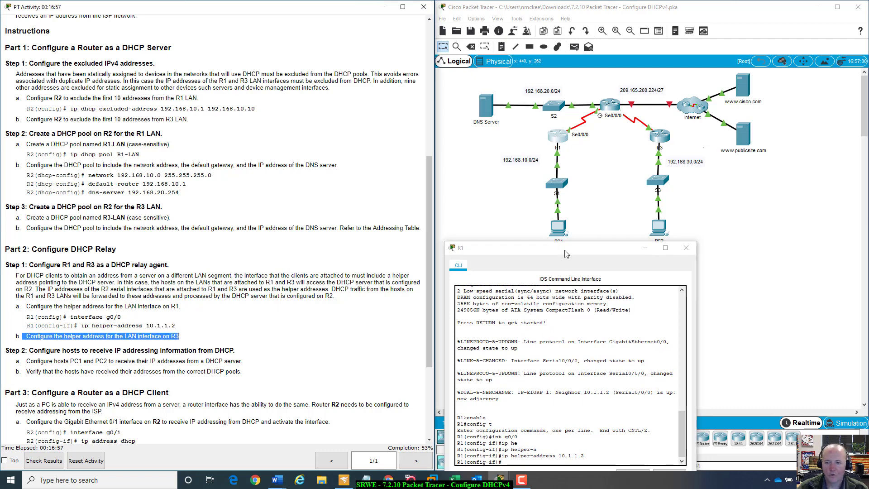
drag(566, 252, 366, 154)
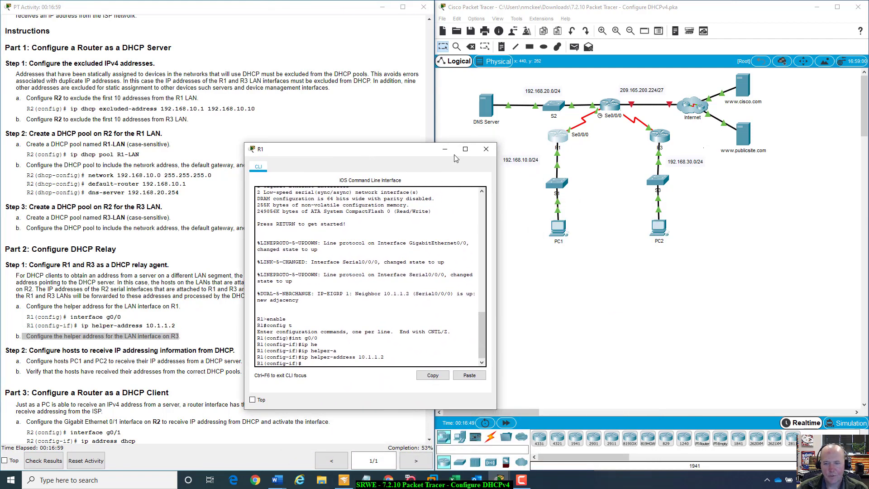
click(661, 141)
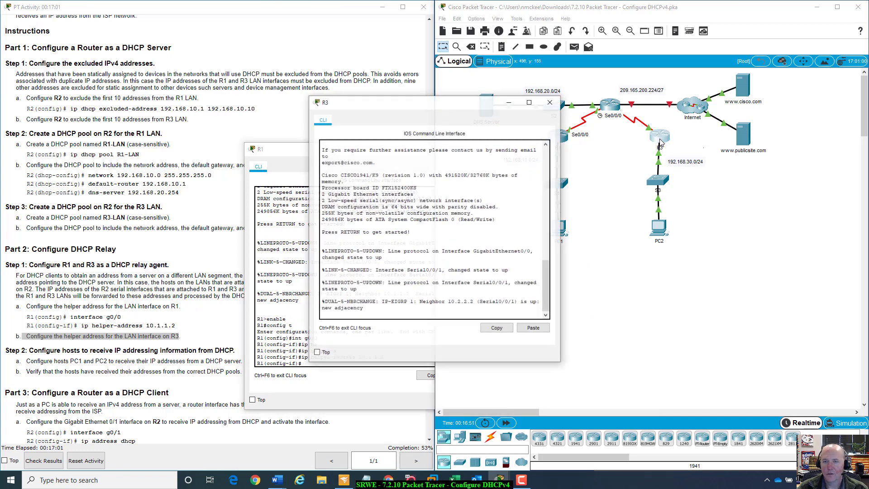
drag(443, 105, 583, 157)
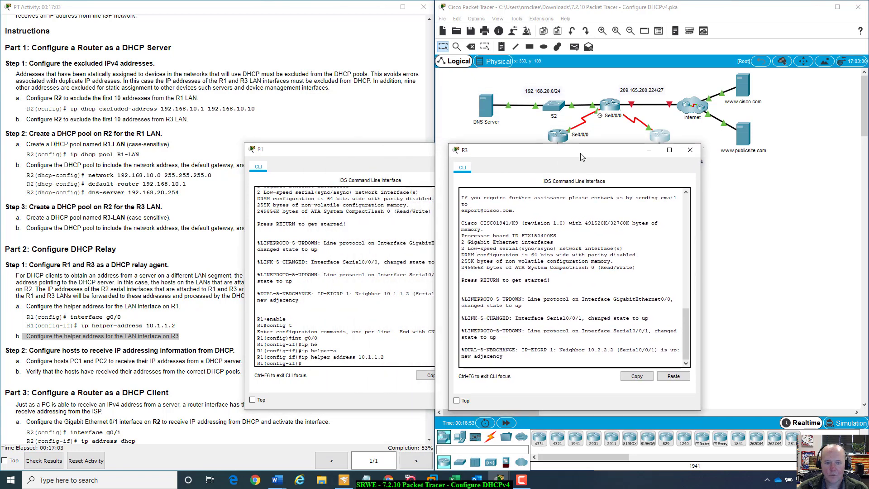
click(558, 364)
key(Return)
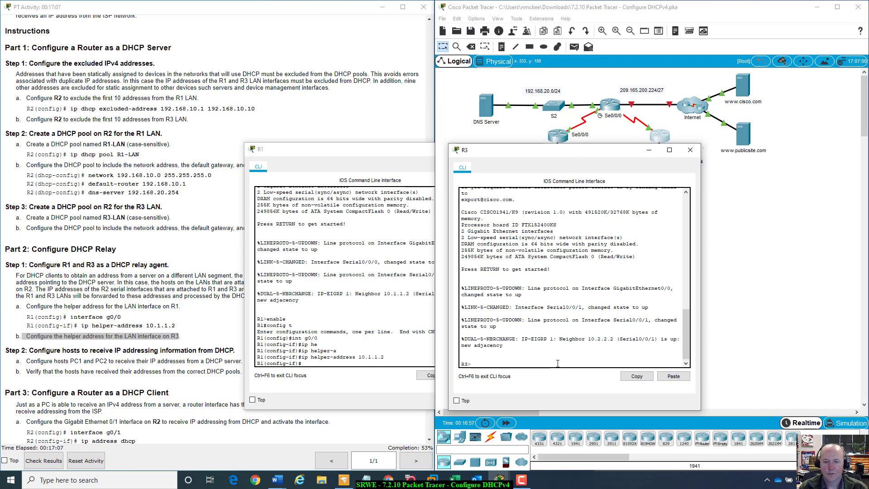
Enter privileged EXEC mode with enable and global configuration mode with config t on R3.
text(enable)
key(Return)
text(co)
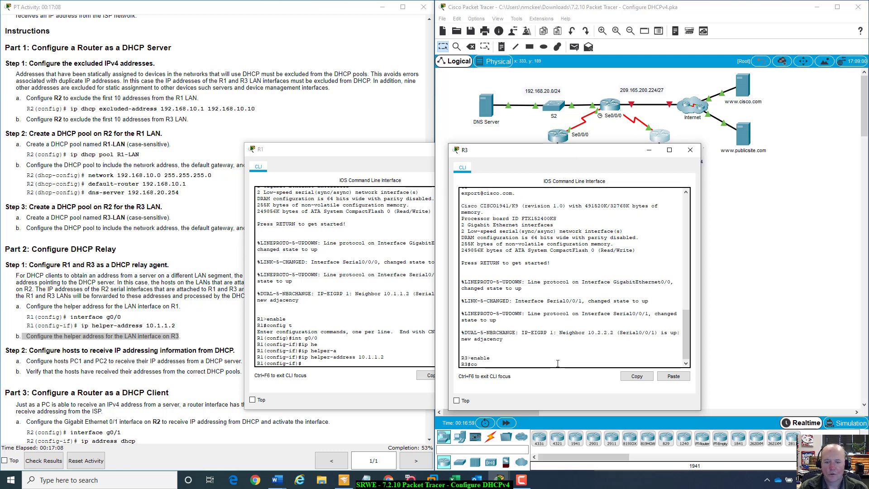
text(nfig t)
key(Return)
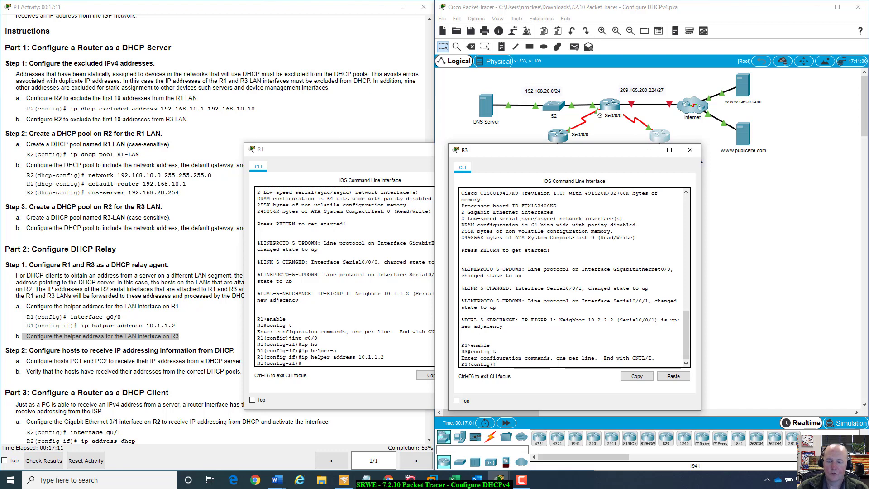
Move R3's window below the topology and minimize R1's window to uncover the instructions.
drag(623, 154, 691, 310)
click(388, 153)
drag(389, 153, 382, 157)
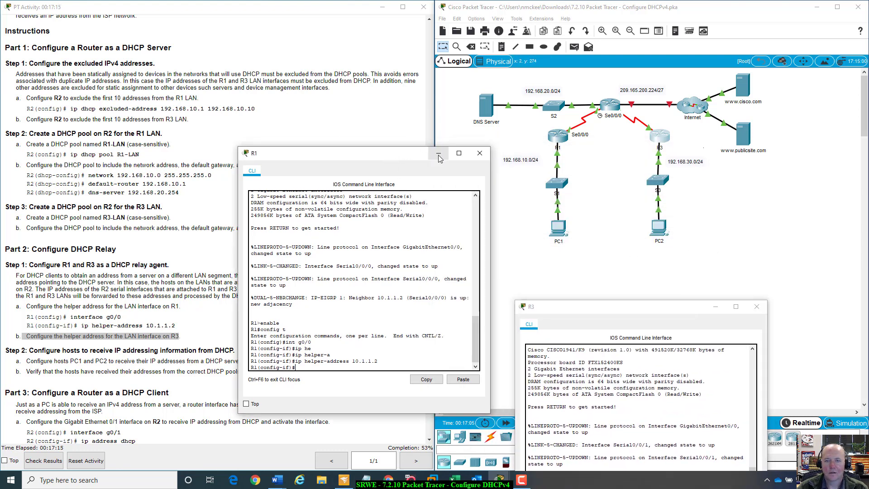
click(438, 155)
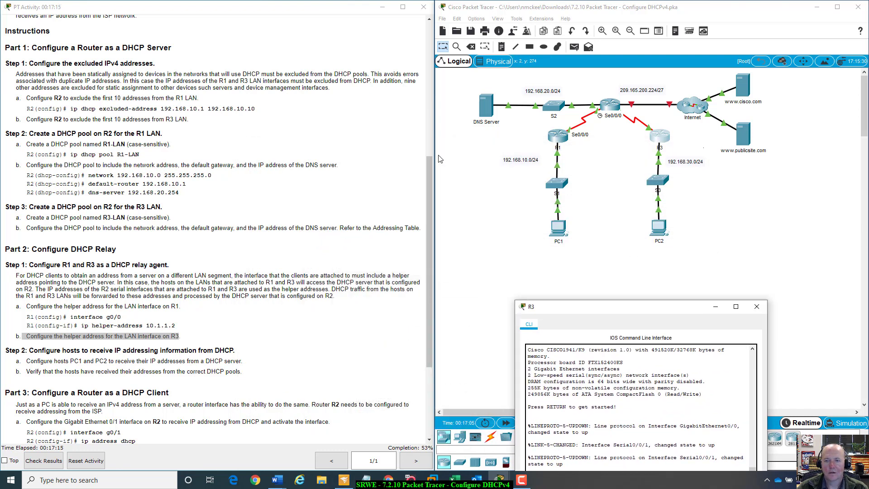
Examine the Addressing Table, the Part 2 relay instructions, and the R2–R3 serial link in the topology for R3's helper address.
click(430, 37)
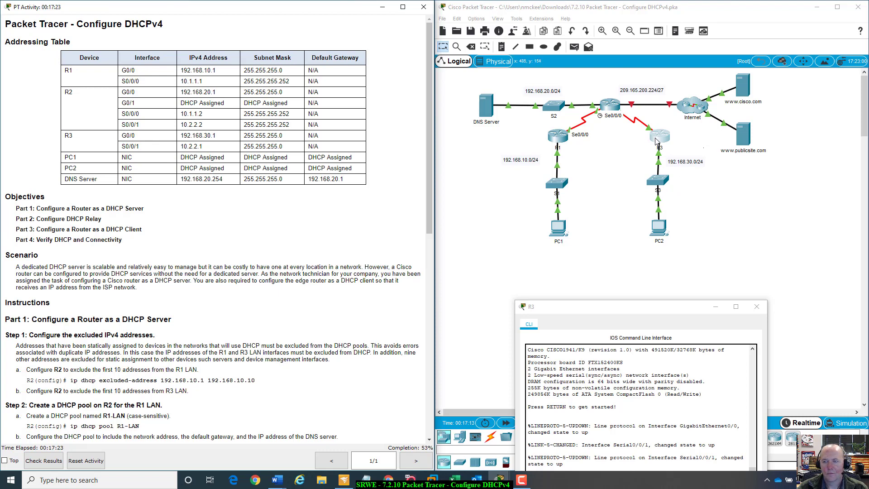
drag(638, 307, 586, 257)
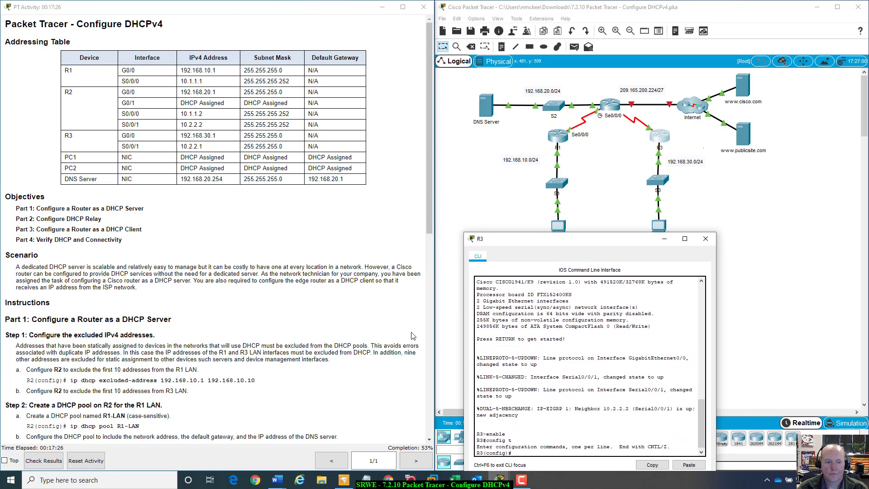
scroll(154, 390, down, 1)
scroll(154, 390, down, 5)
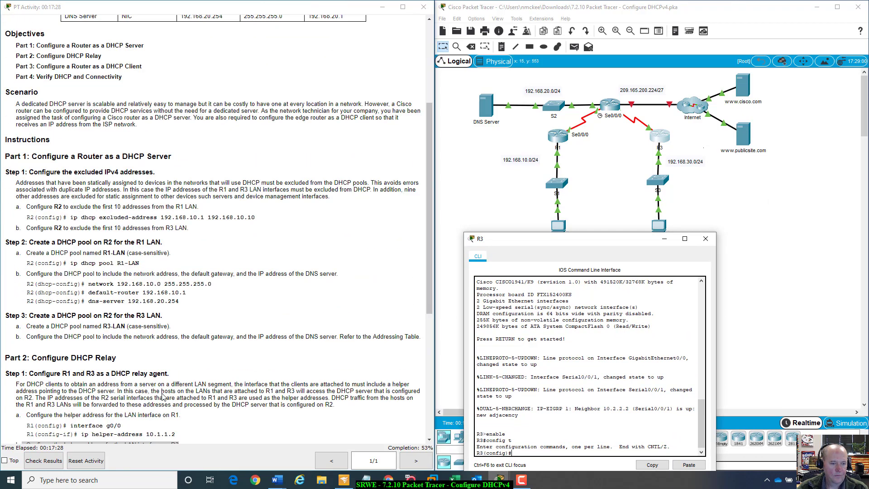
scroll(163, 397, down, 1)
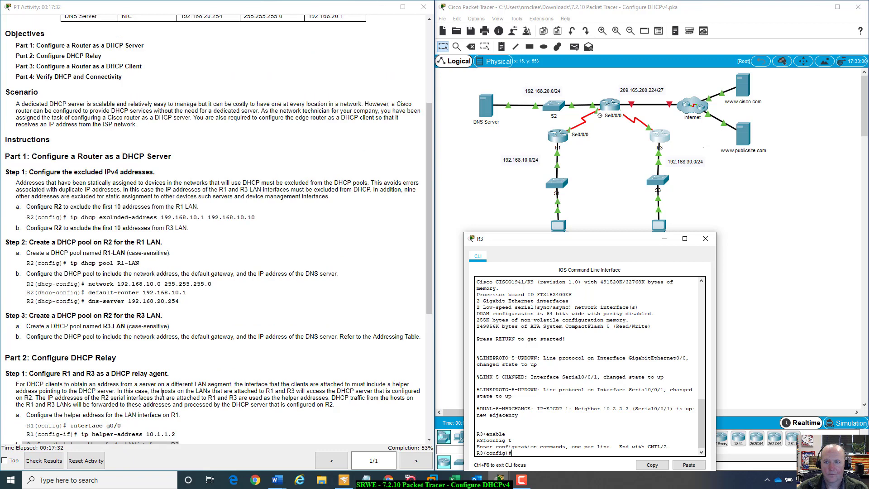
scroll(163, 394, down, 1)
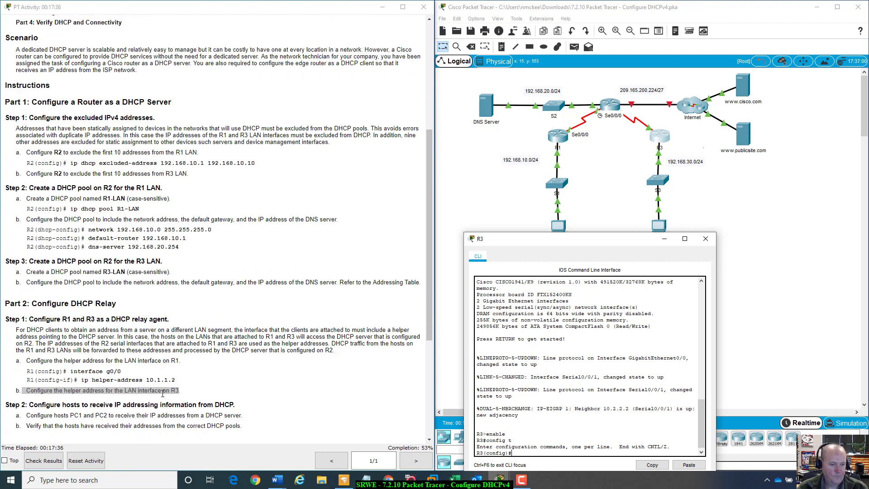
drag(591, 233, 591, 260)
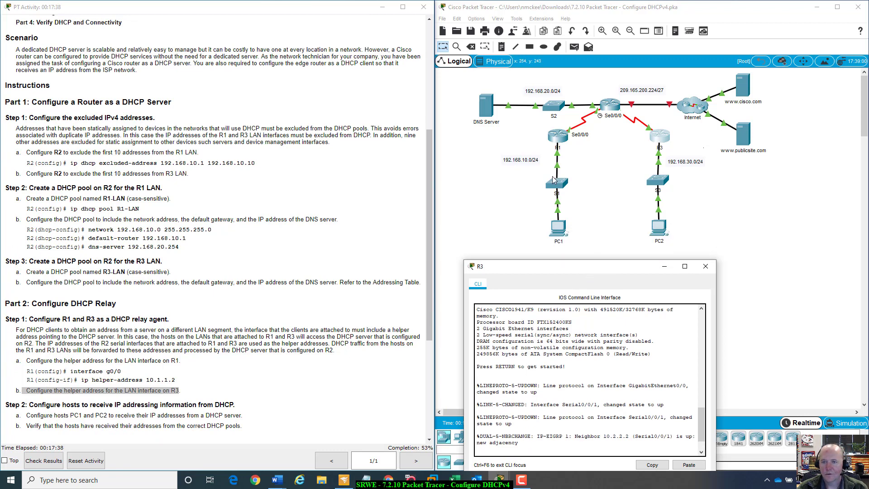
click(599, 160)
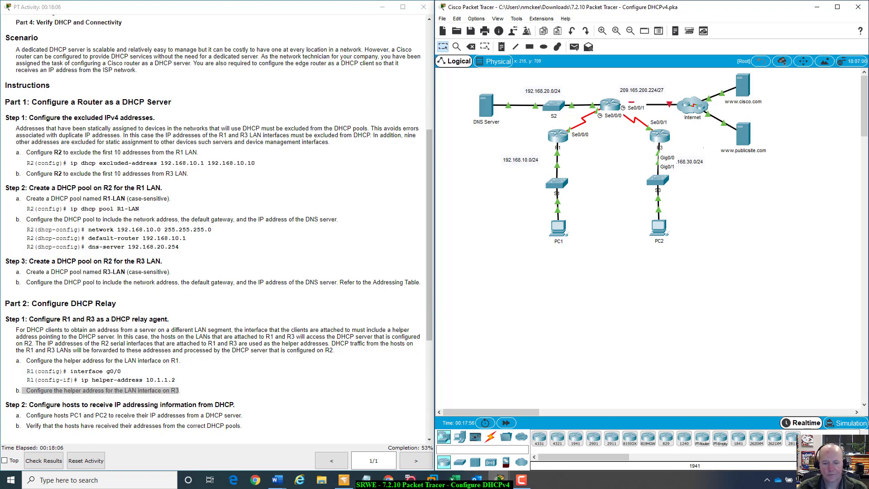
mouse_move(476, 480)
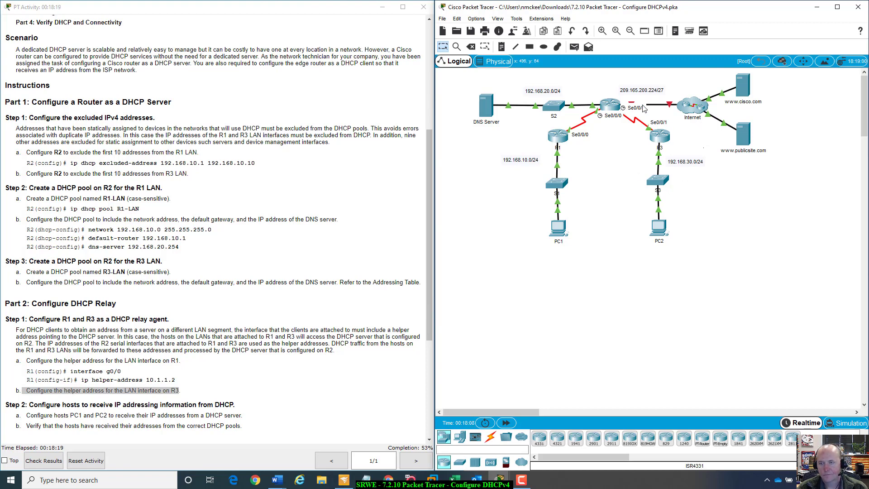
Bring R3's command line back into view and enter configuration mode for interface g0/0.
click(658, 137)
drag(537, 273, 524, 149)
text(enable config t)
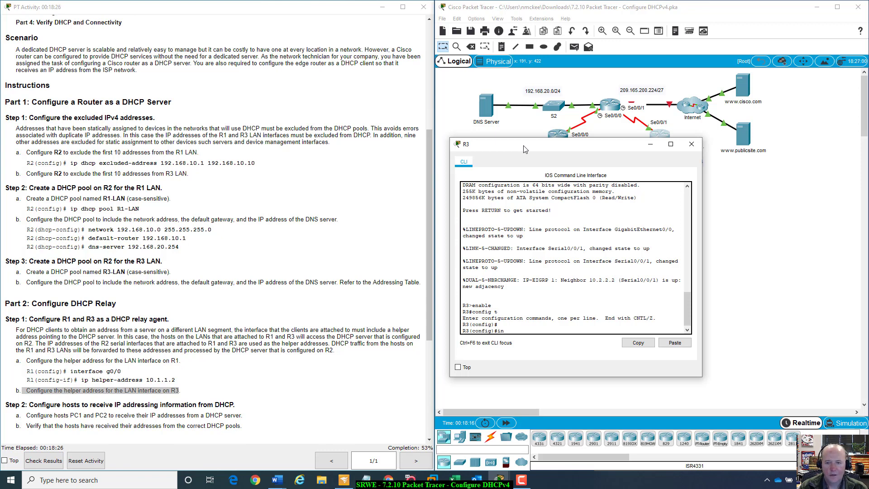
text(int g0/)
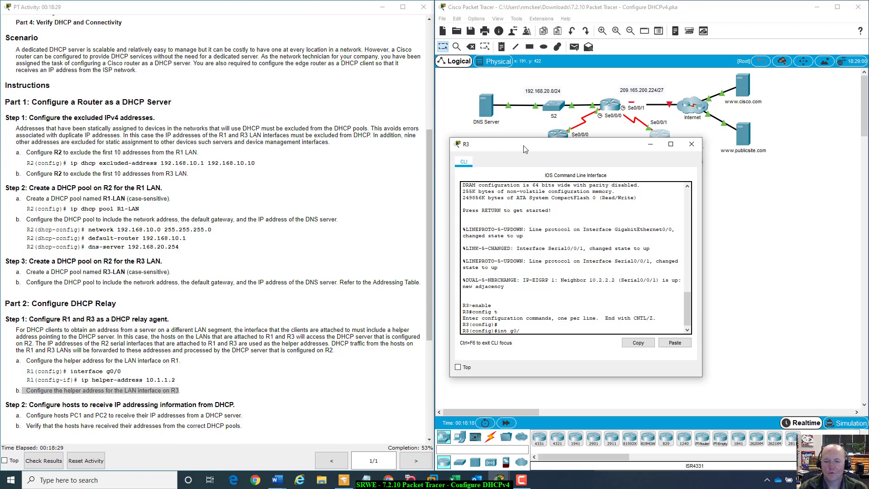
text(0)
key(Return)
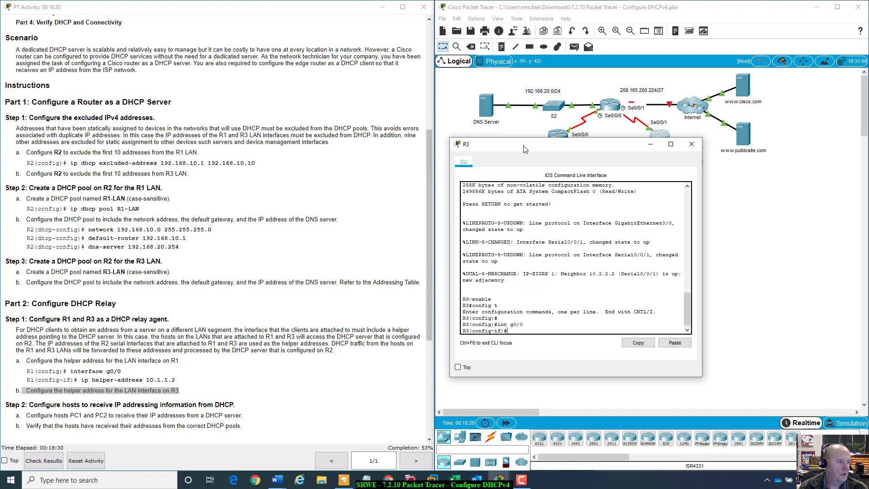
Set the helper address on R3's g0/0 interface to R2's S0/0/1 address with ip helper-address 10.2.2.2.
text(ip he)
key(Tab)
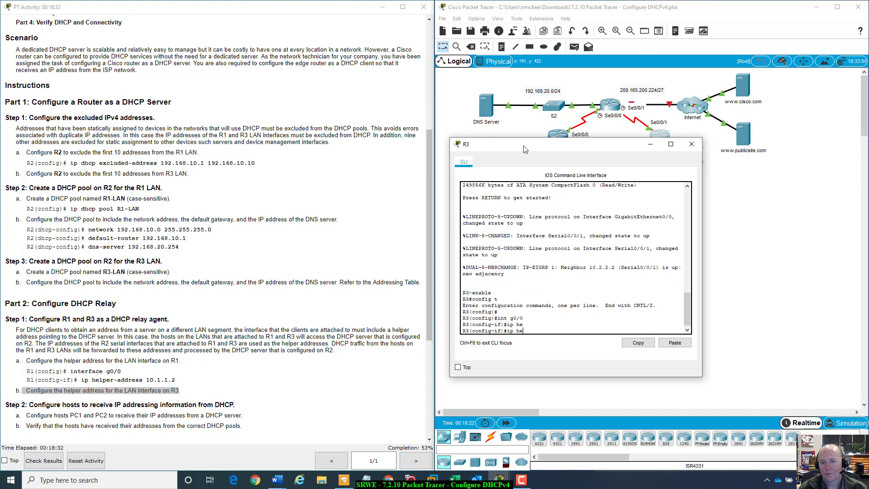
text(lper-a)
key(Tab)
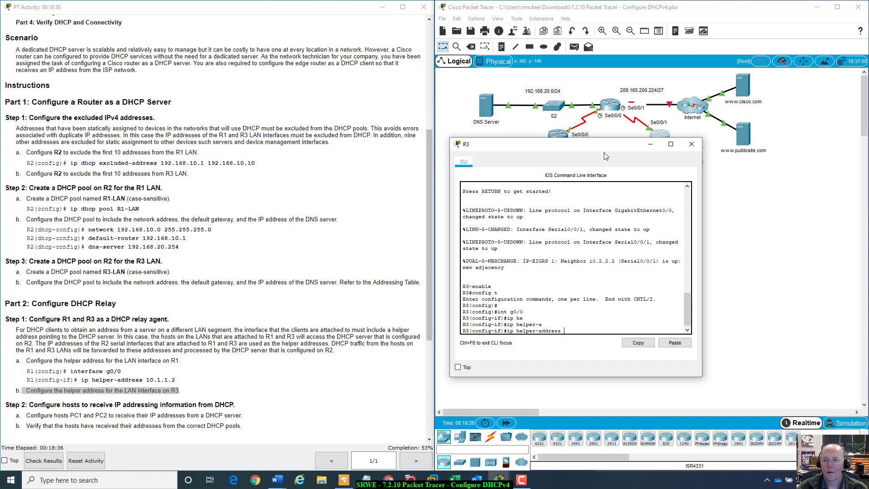
drag(611, 148, 652, 195)
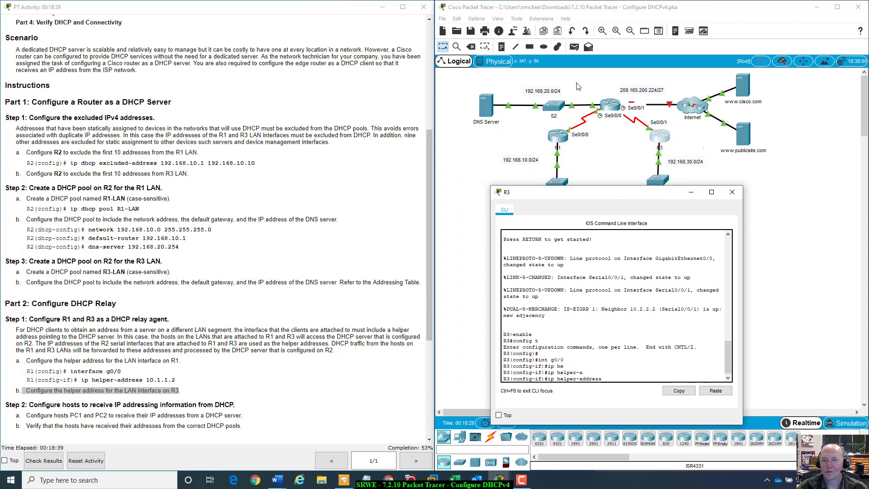
click(429, 35)
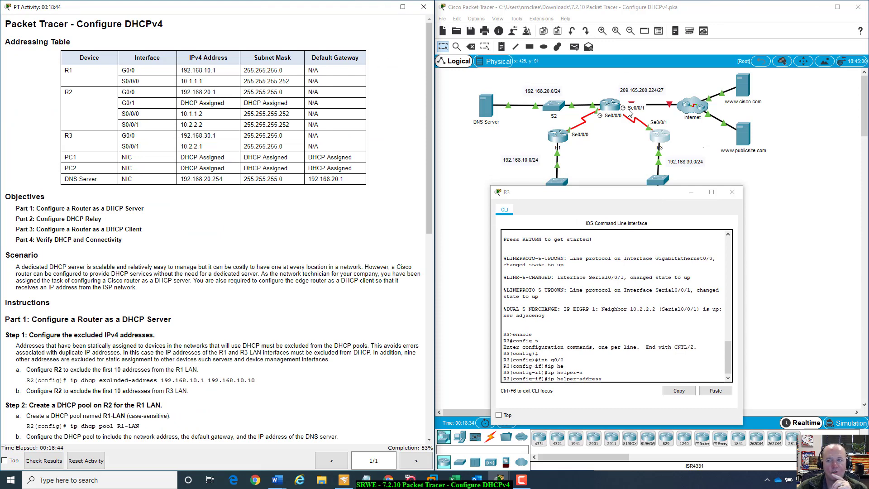
double_click(184, 122)
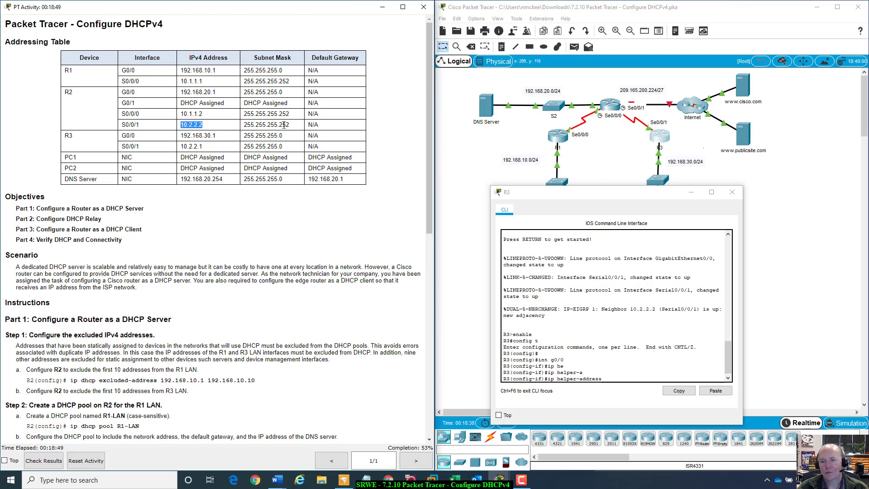
drag(557, 191, 552, 142)
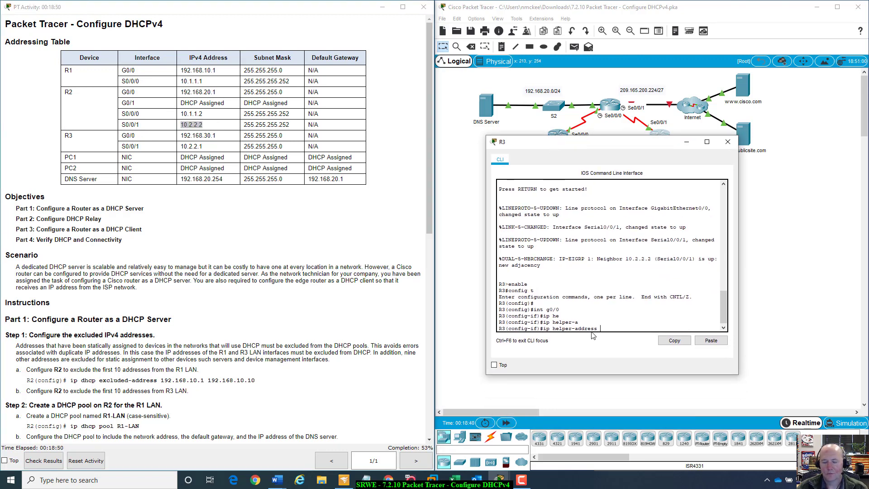
text(.2.2.2)
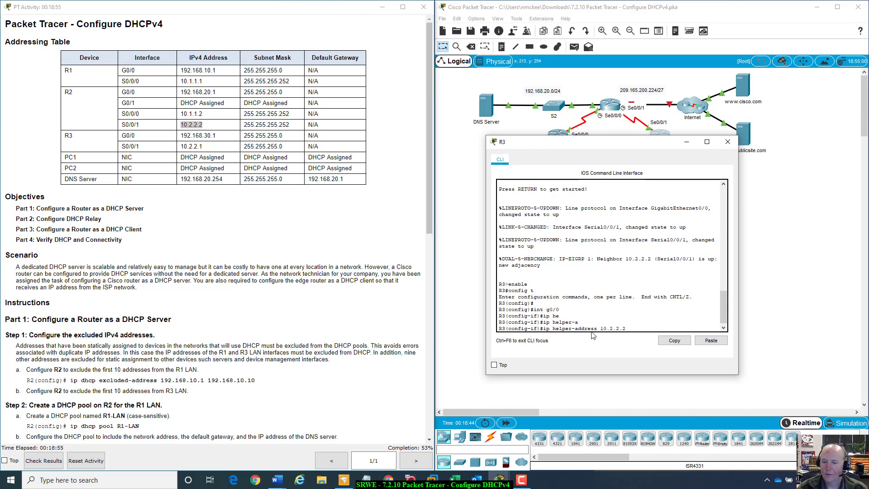
key(Return)
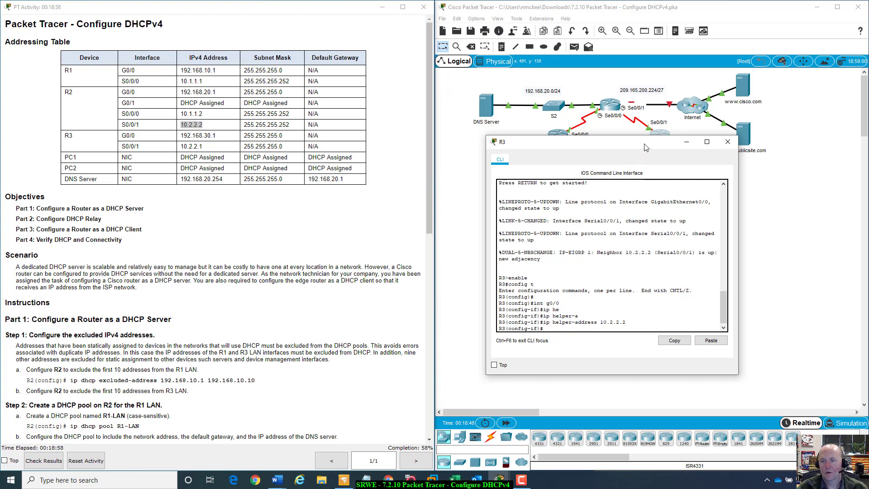
Review the R2–R3 link in the topology and the Part 2 instructions on helper addresses and host configuration.
drag(646, 148, 659, 241)
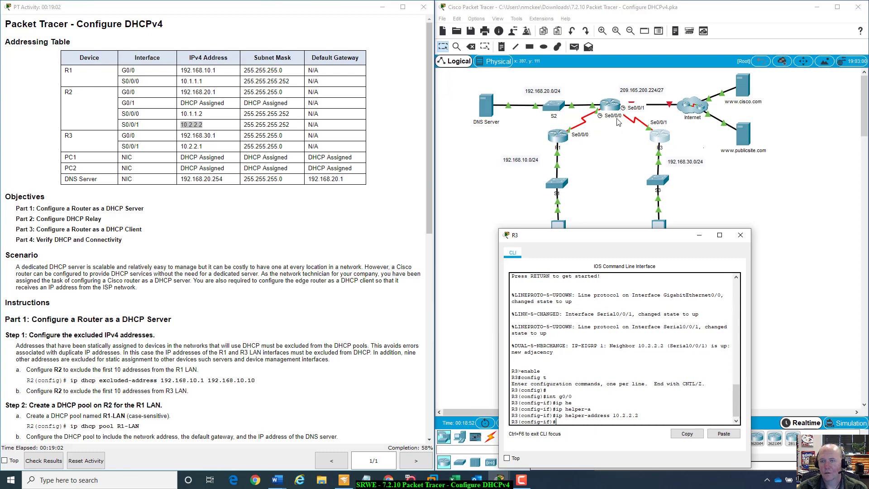
drag(610, 236, 581, 167)
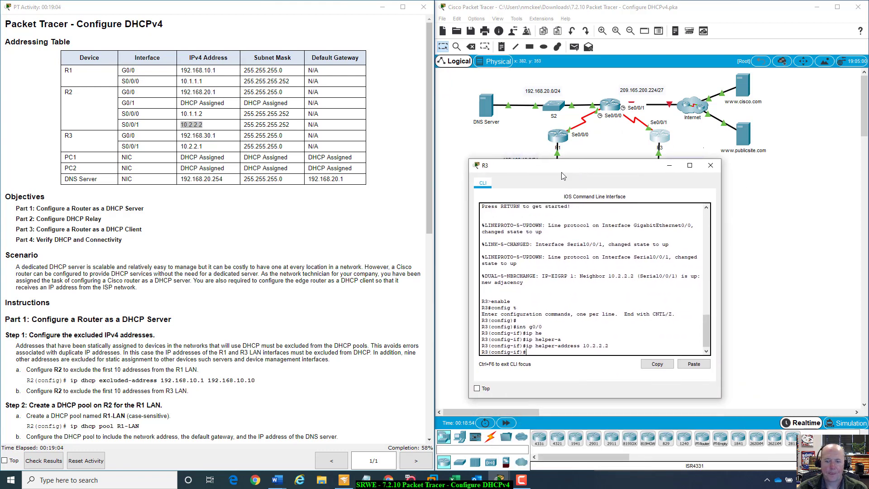
scroll(149, 250, down, 5)
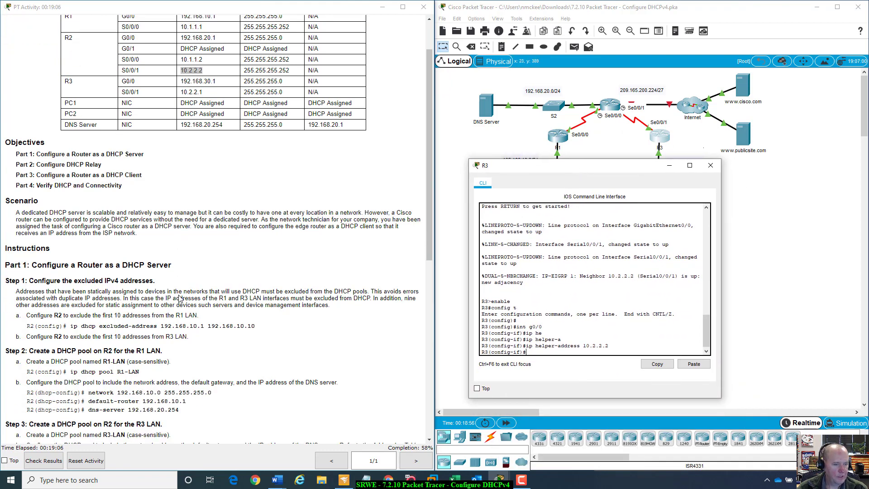
scroll(179, 298, down, 8)
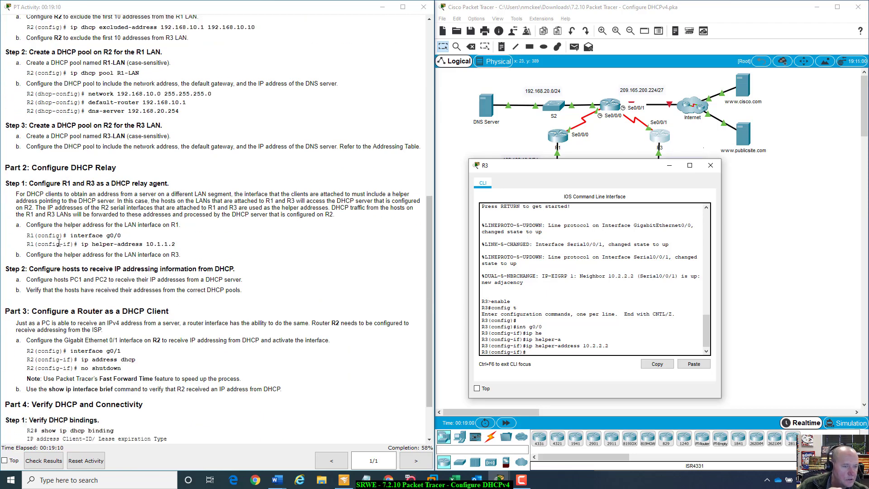
drag(28, 236, 221, 257)
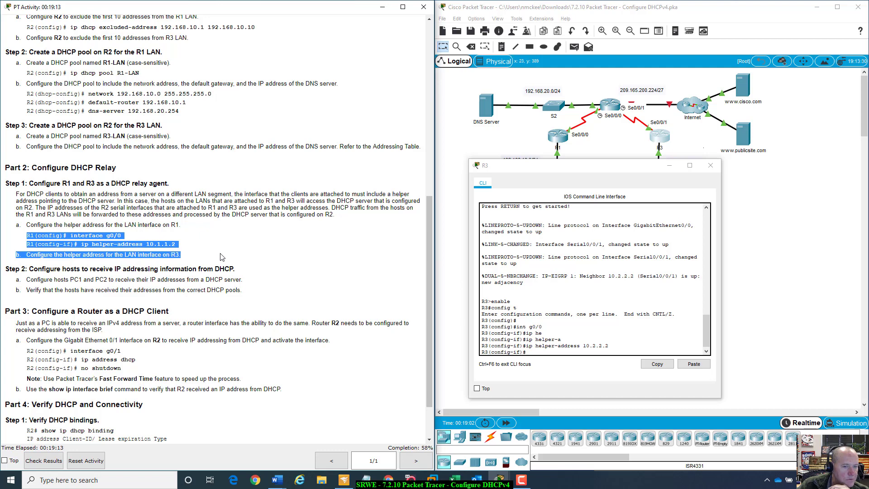
click(31, 266)
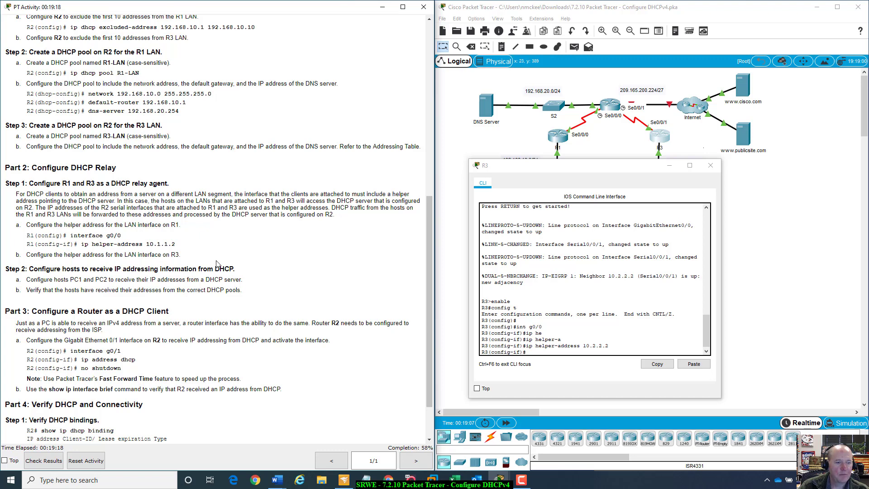
Close R3's window and set PC1's IPv4 configuration to DHCP.
drag(607, 168, 759, 275)
click(862, 272)
click(560, 228)
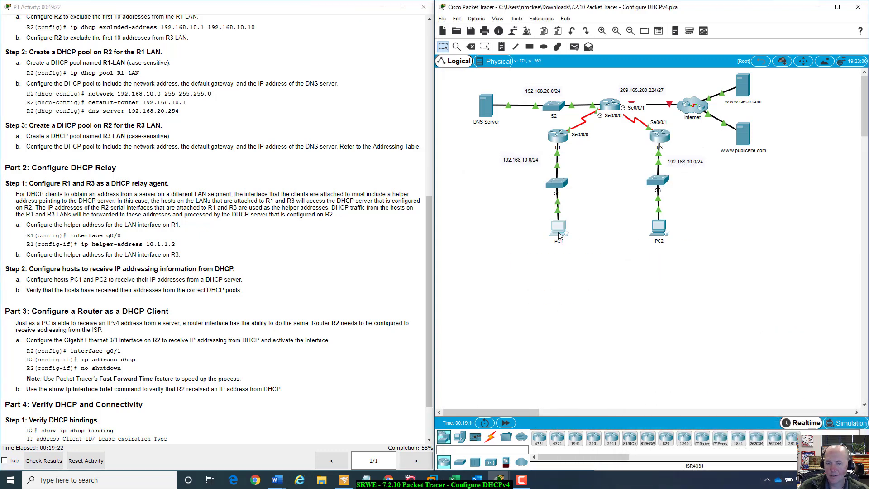
drag(470, 108, 657, 142)
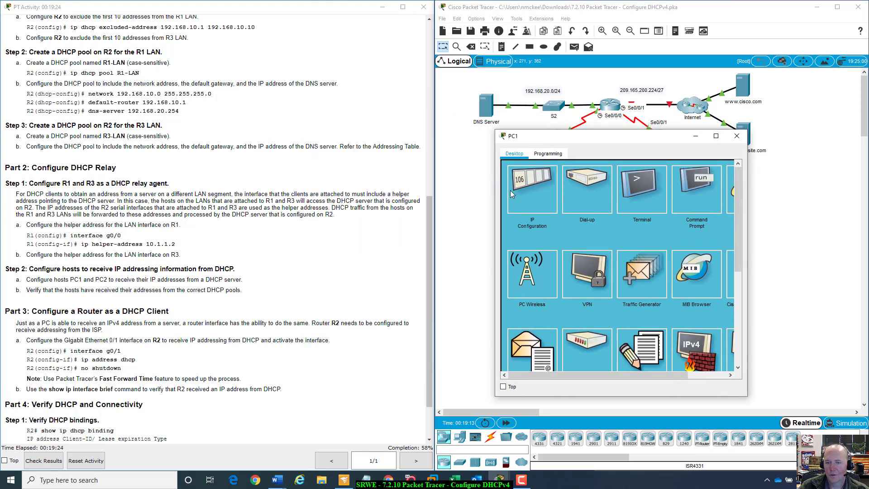
click(529, 181)
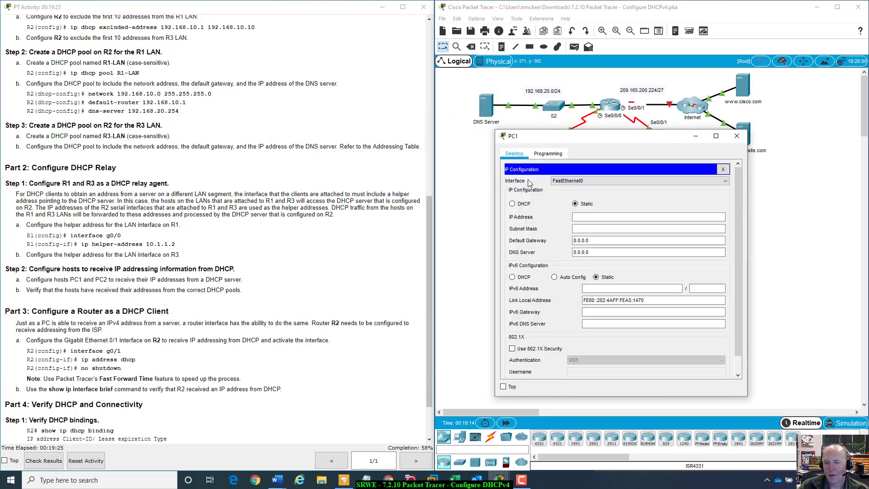
click(515, 204)
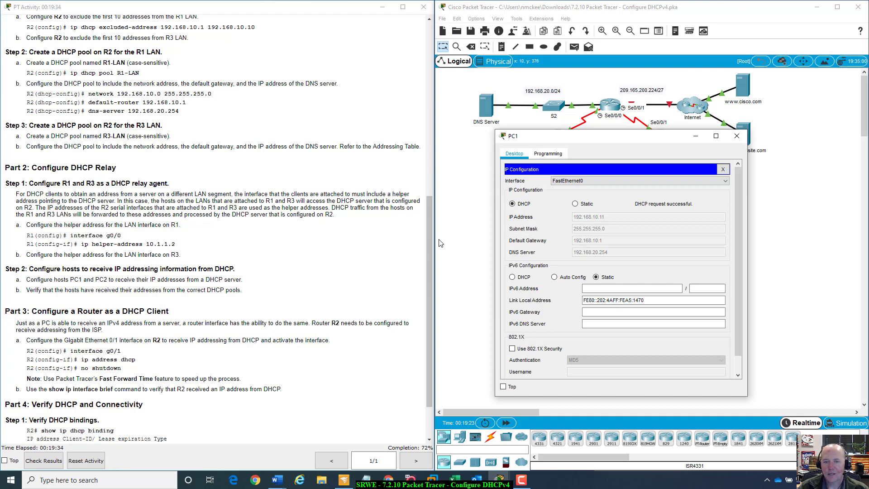
Compare PC1's assigned addressing with the Addressing Table and the R1-LAN pool instructions, and close PC1's window.
drag(430, 247, 429, 59)
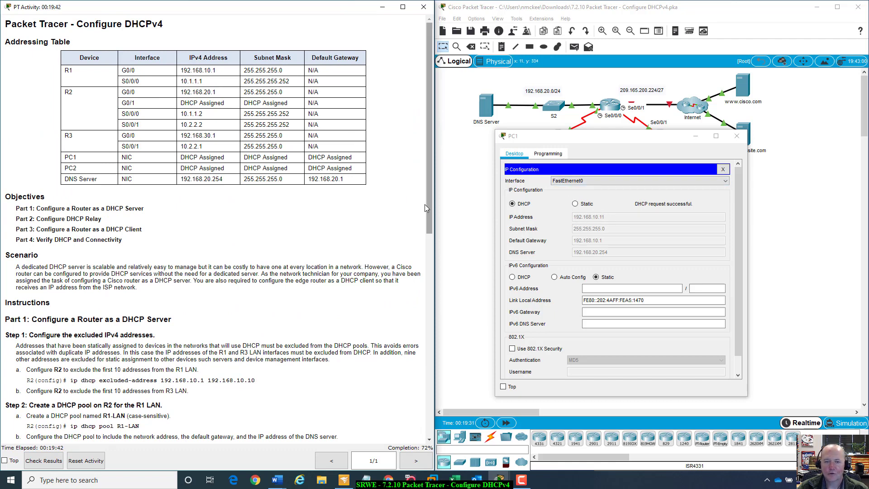
scroll(427, 218, down, 7)
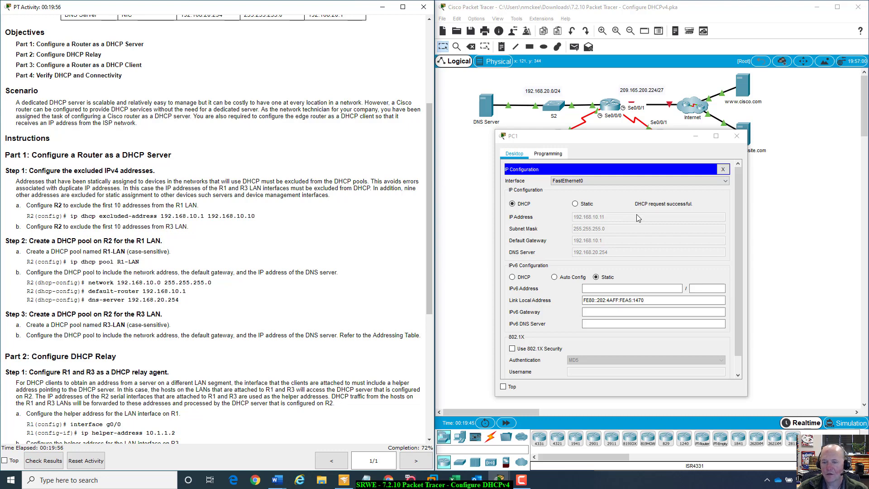
click(736, 136)
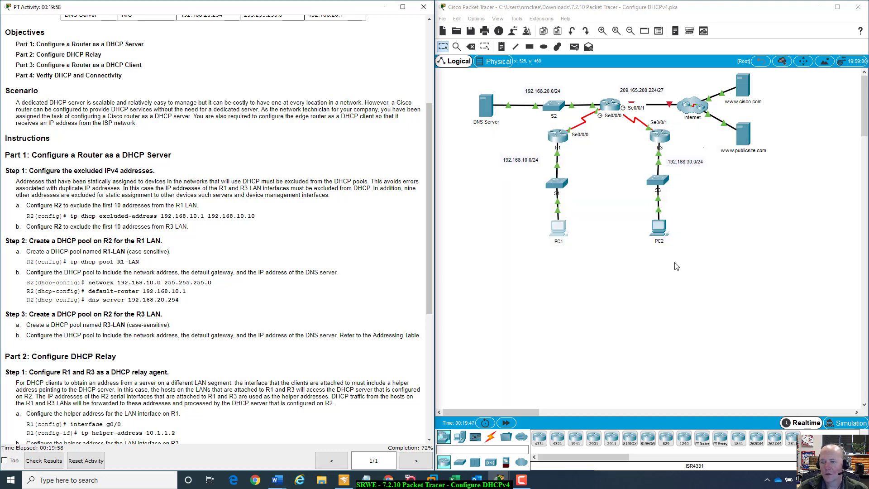
Set PC2's IPv4 configuration to DHCP, check the assigned addressing, and close PC2's window.
click(660, 231)
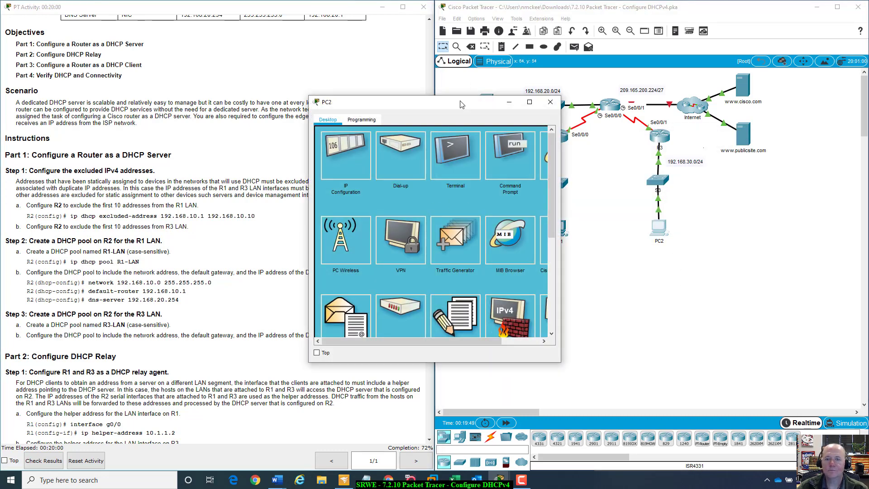
drag(461, 105, 718, 249)
click(598, 298)
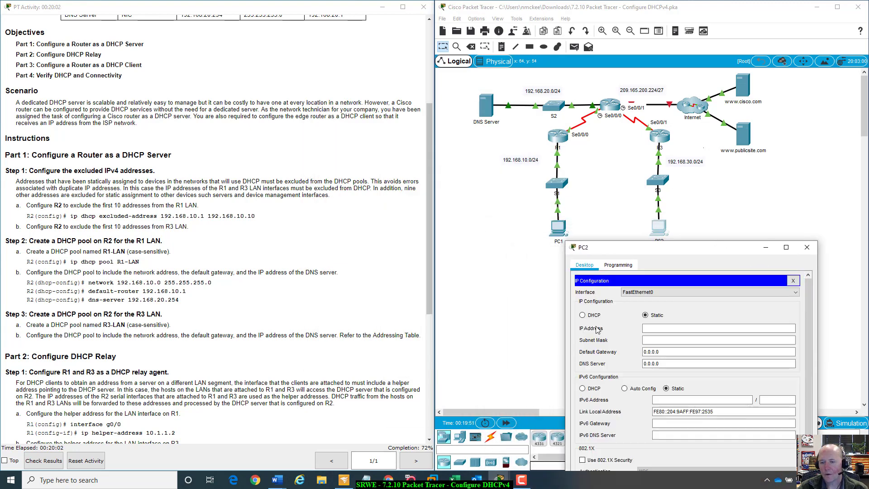
click(583, 315)
drag(712, 253, 745, 234)
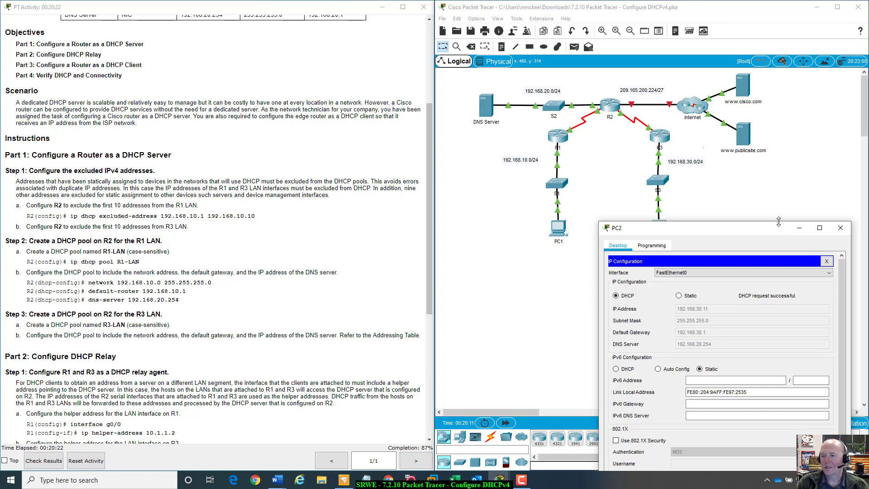
drag(771, 223, 764, 221)
click(835, 226)
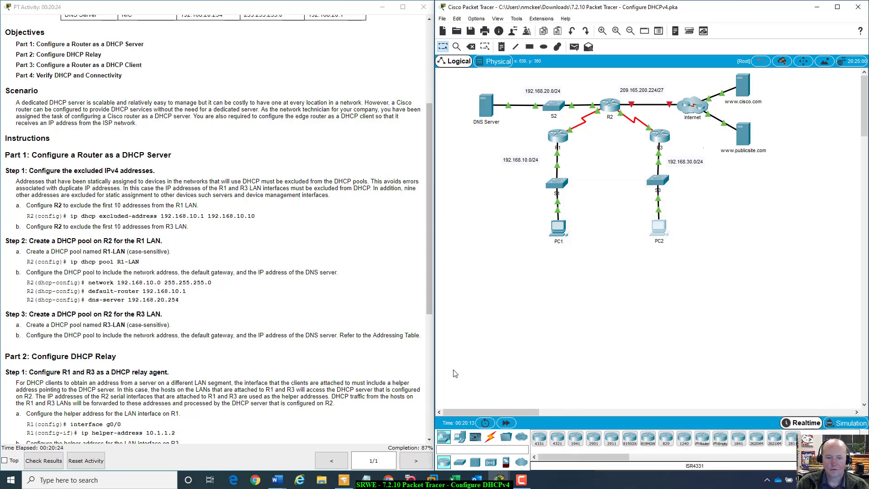
Read the Part 2 host verification instructions and the Part 3 instructions for configuring R2 as a DHCP client.
scroll(351, 331, down, 3)
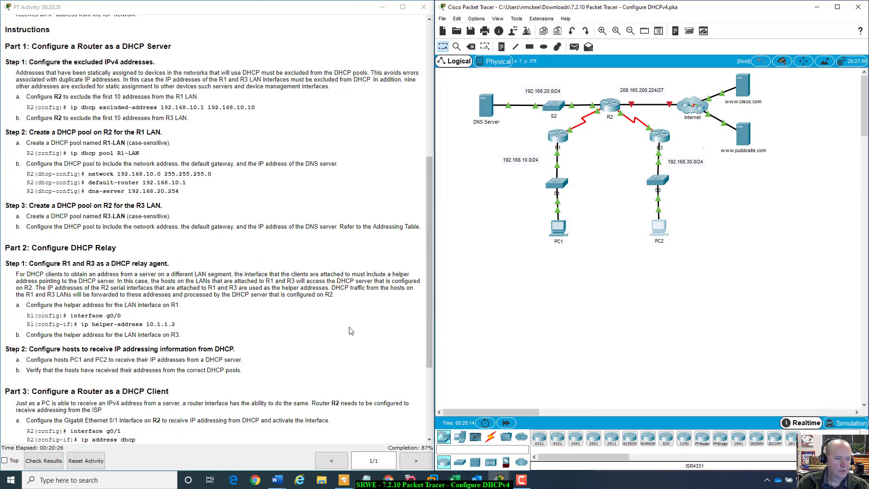
scroll(351, 331, down, 3)
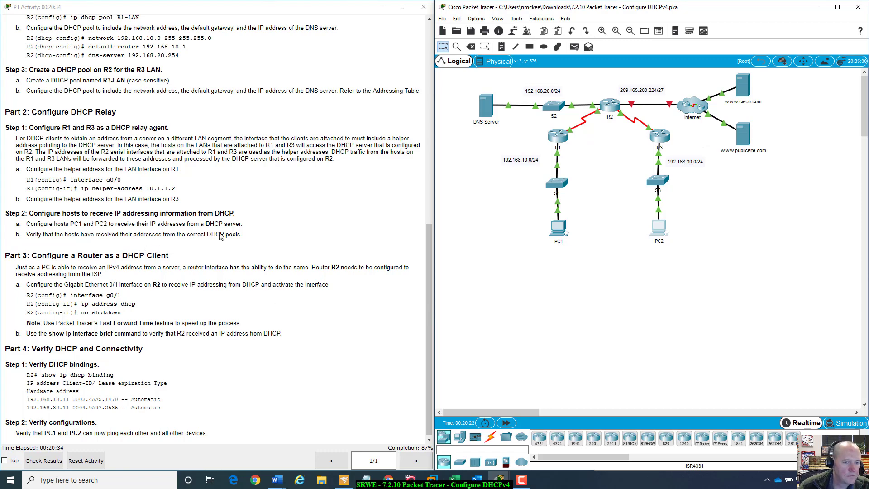
click(253, 236)
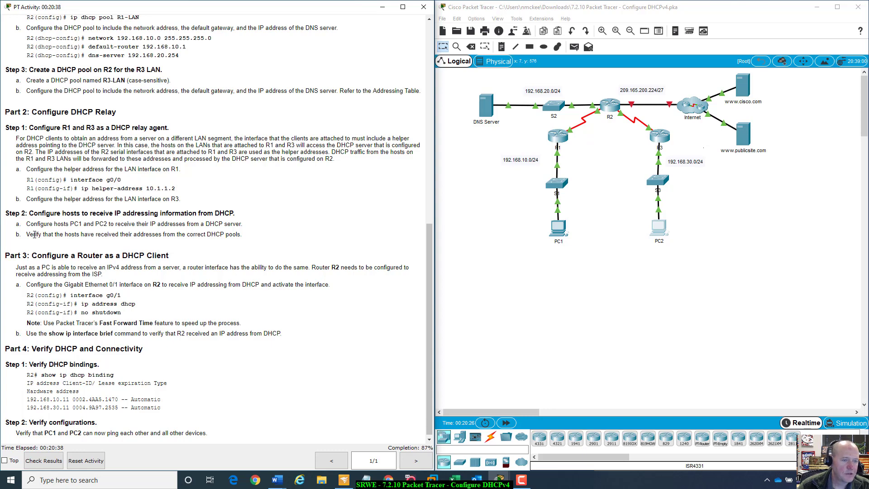
drag(33, 233, 258, 236)
click(258, 238)
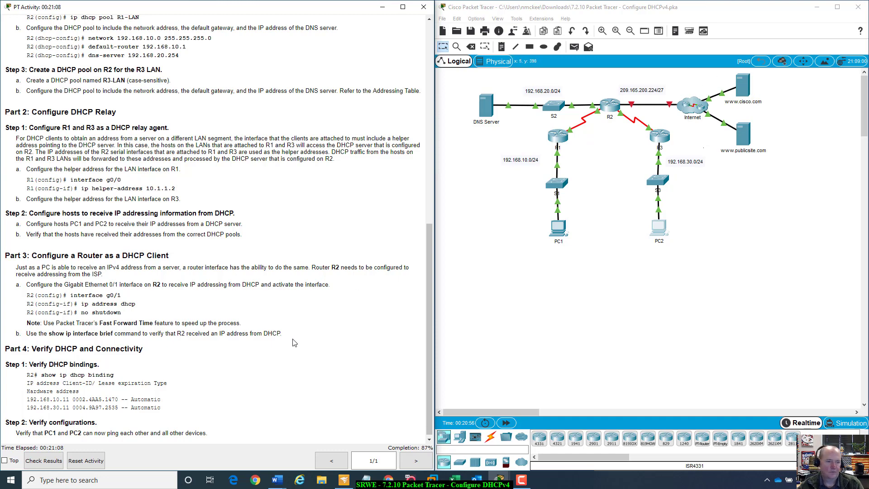
scroll(294, 343, down, 1)
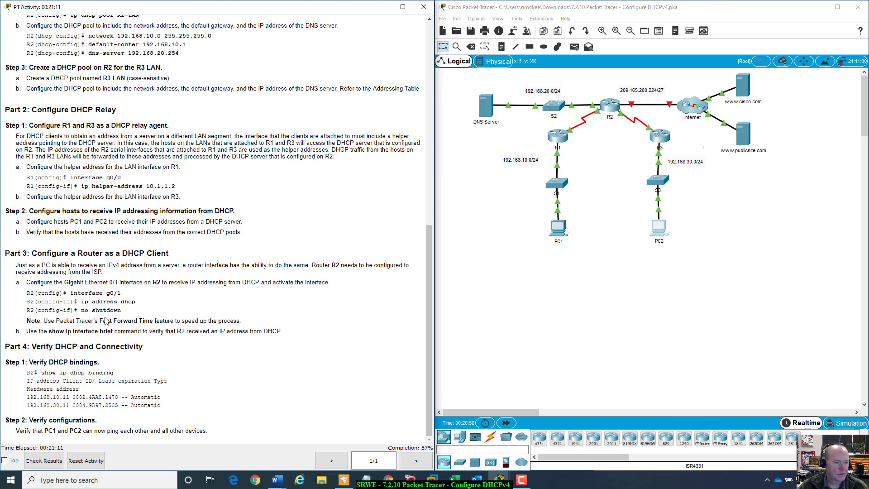
On R2's command line, leave DHCP pool configuration with exit and enter interface configuration with int g0/1.
click(610, 108)
drag(672, 218, 588, 132)
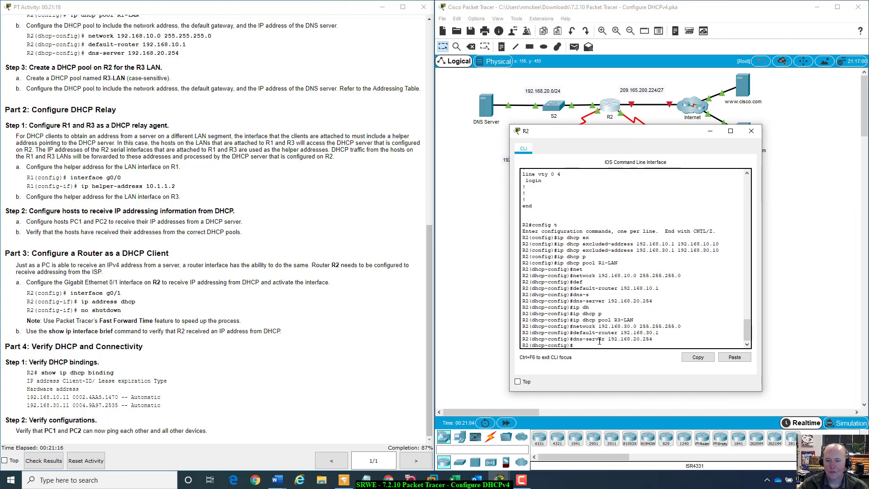
text(it)
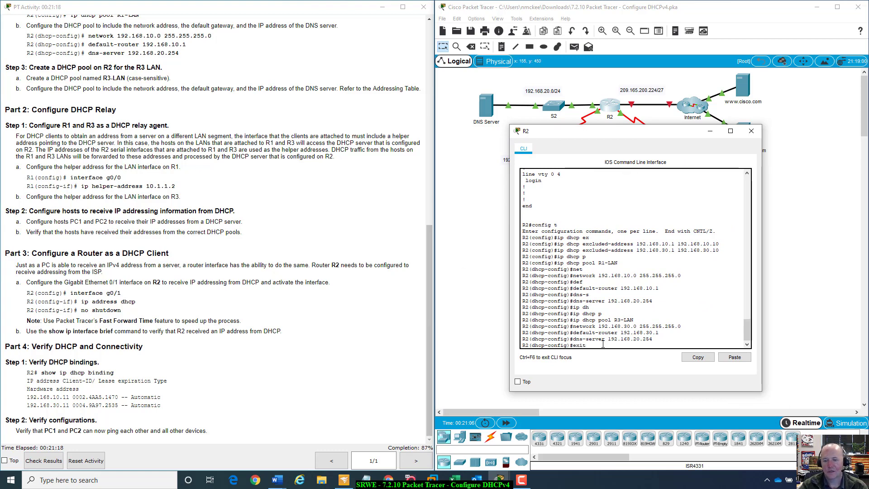
key(Return)
text(int)
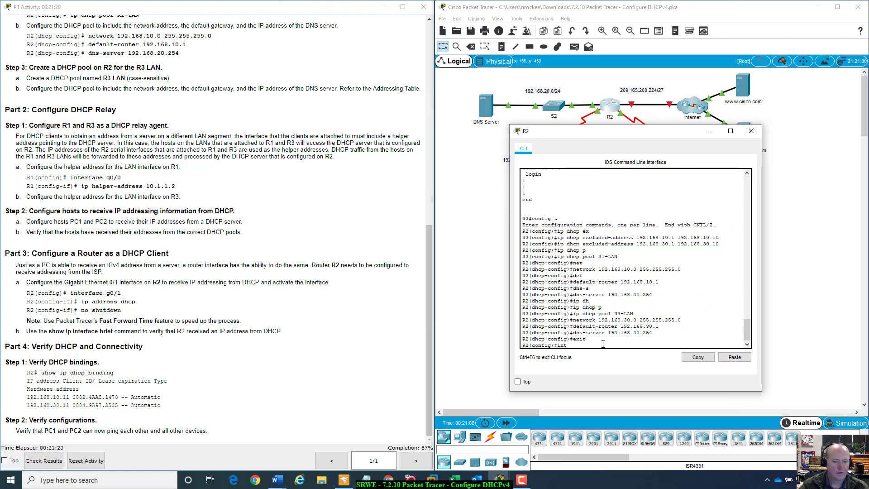
text( g0/1)
key(Return)
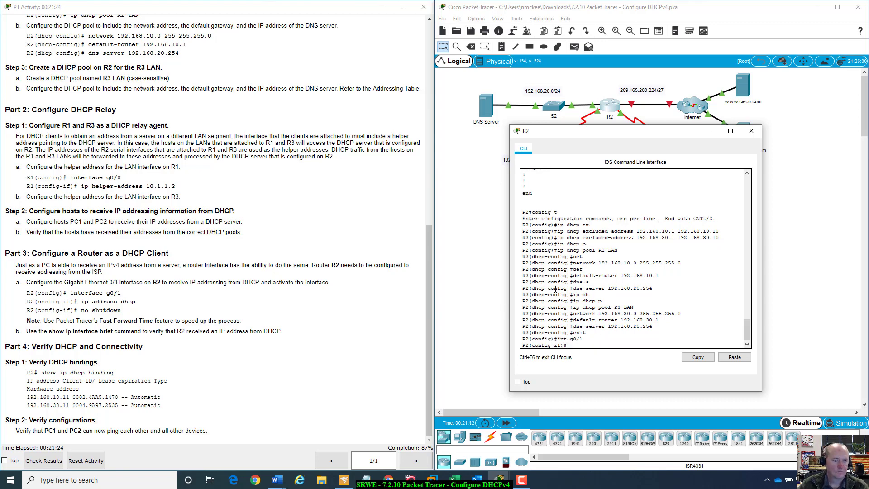
Set R2's g0/1 interface to obtain its address with ip address dhcp and activate it with no shutdown.
text(ip a)
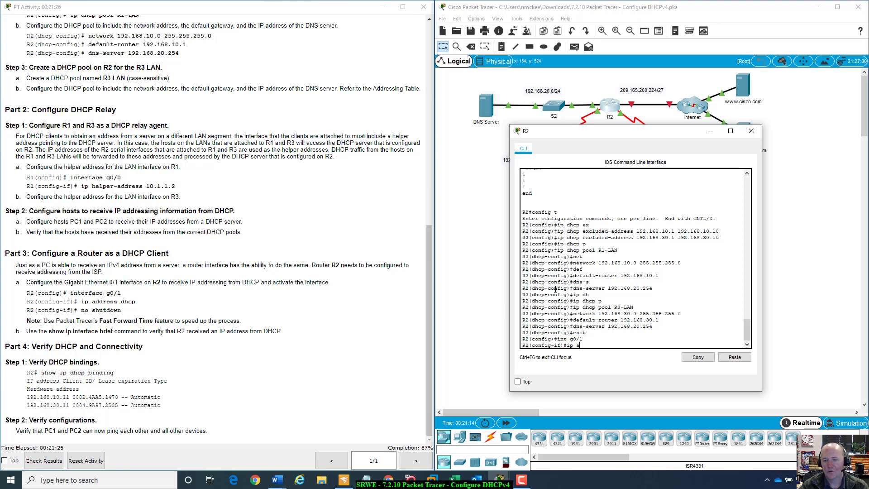
text(dd)
key(Tab)
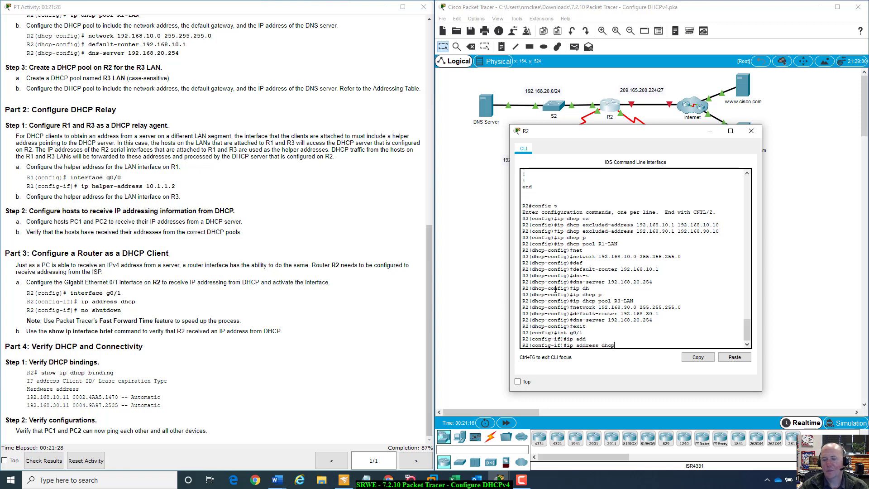
key(Return)
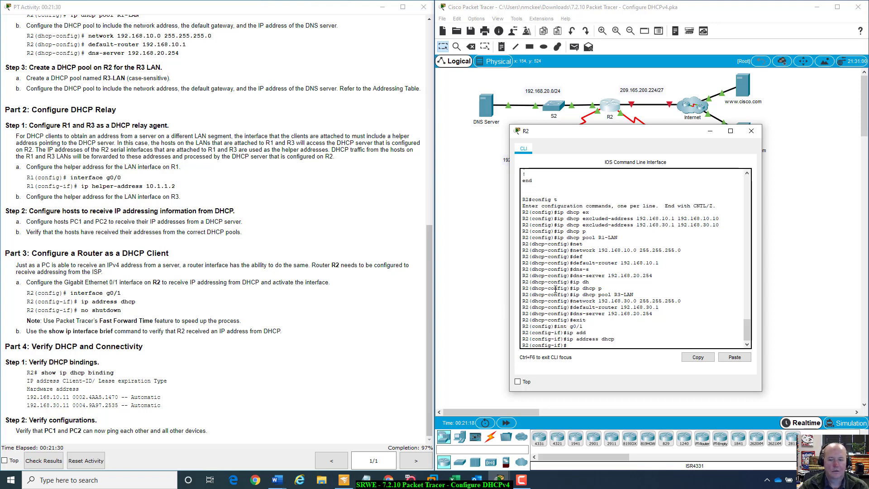
text(no s)
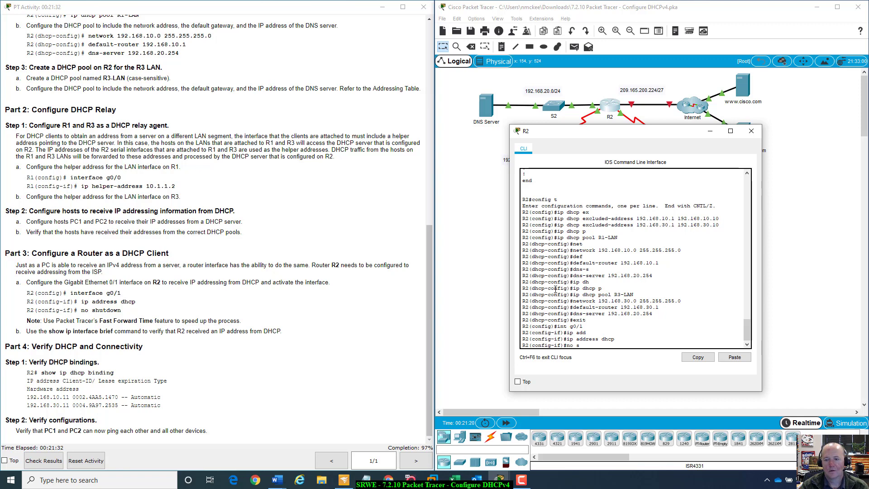
text(hutd)
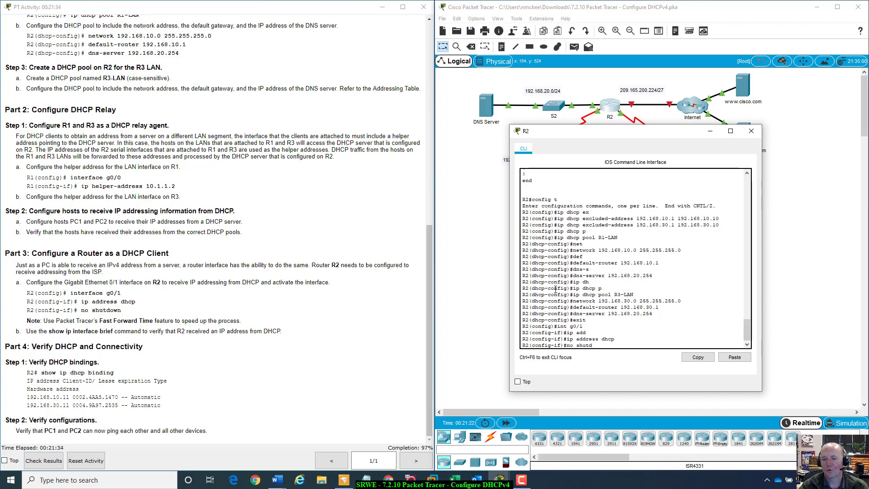
text(own)
key(Return)
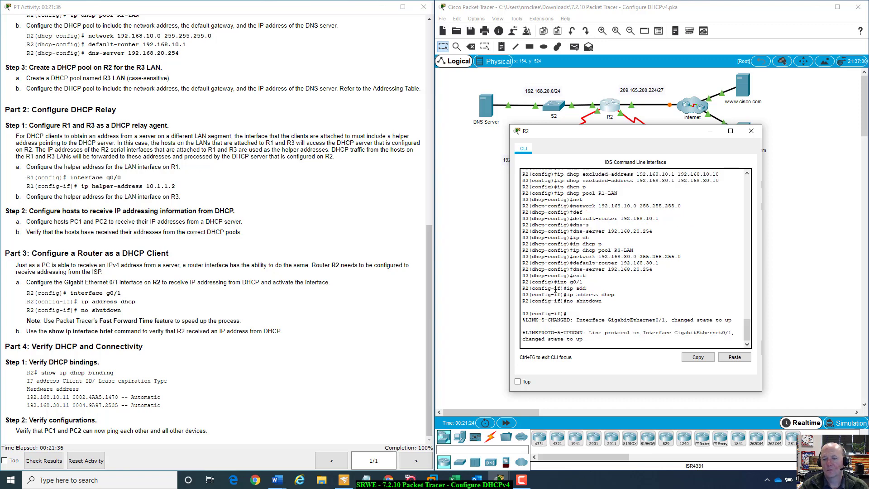
key(Return)
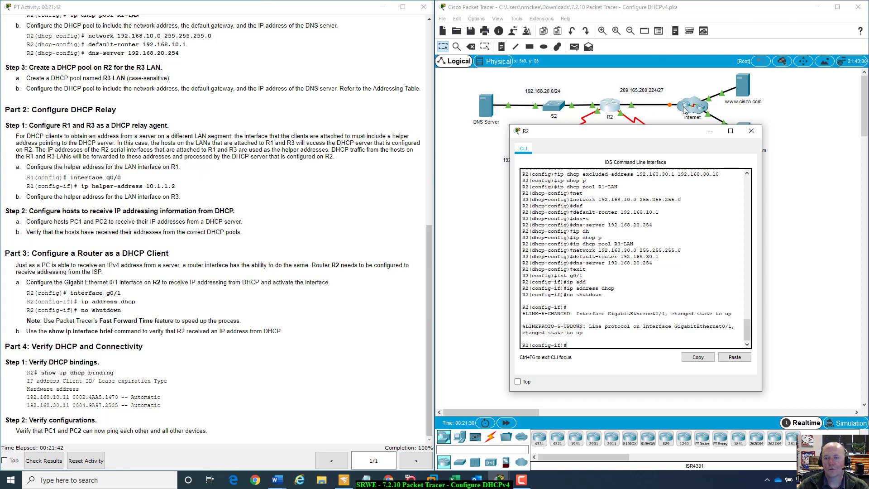
Uncover the topology by moving R2's window, and fast-forward the simulation time three times to speed up DHCP addressing on R2.
mouse_move(670, 131)
mouse_down()
mouse_move(665, 204)
mouse_move(664, 145)
mouse_up()
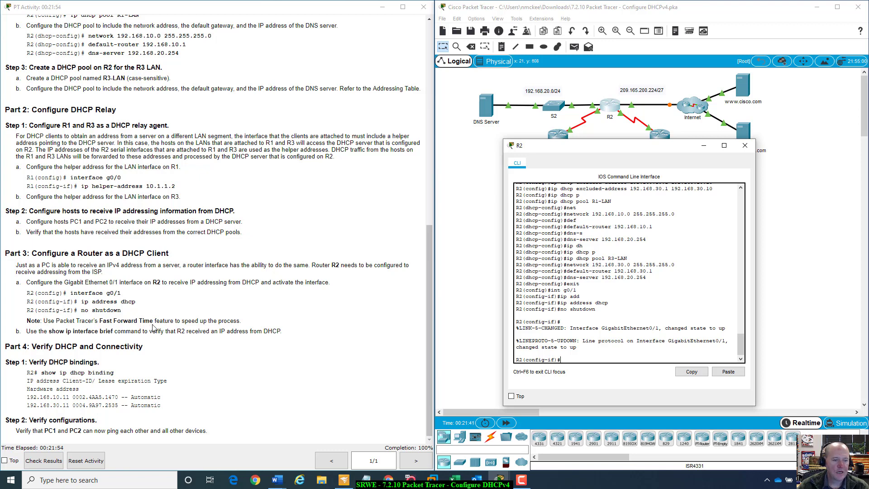
drag(577, 148, 650, 129)
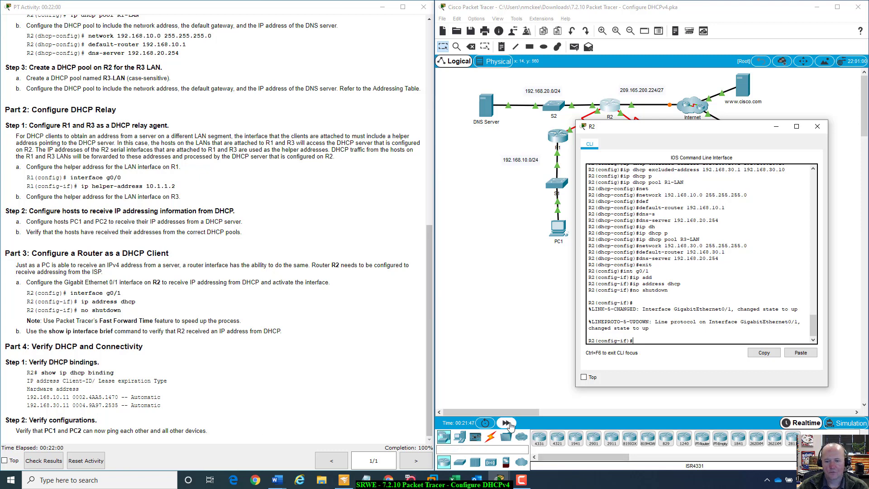
click(510, 425)
click(510, 425)
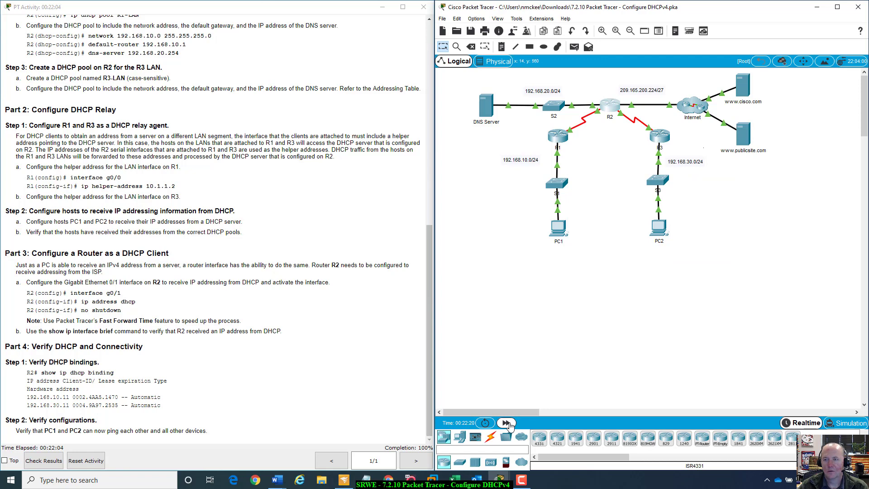
click(510, 425)
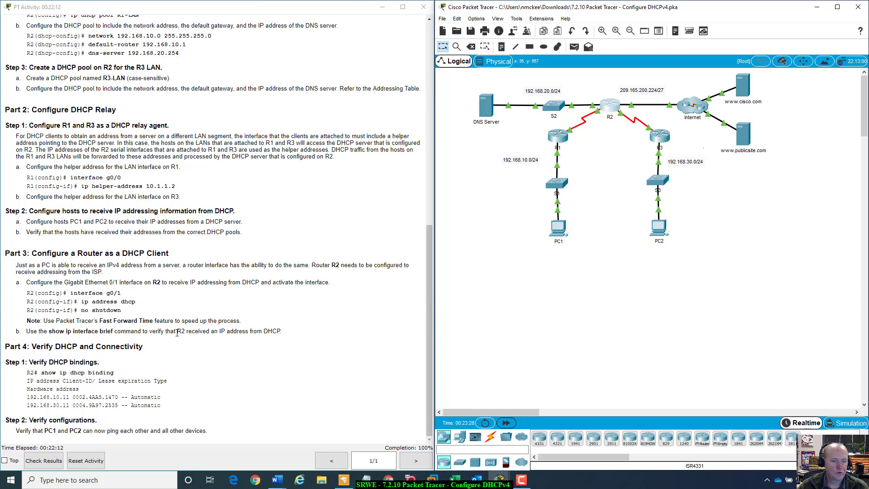
Reopen R2's command line, review the DHCP address assignment messages, and leave interface configuration with exit.
click(611, 107)
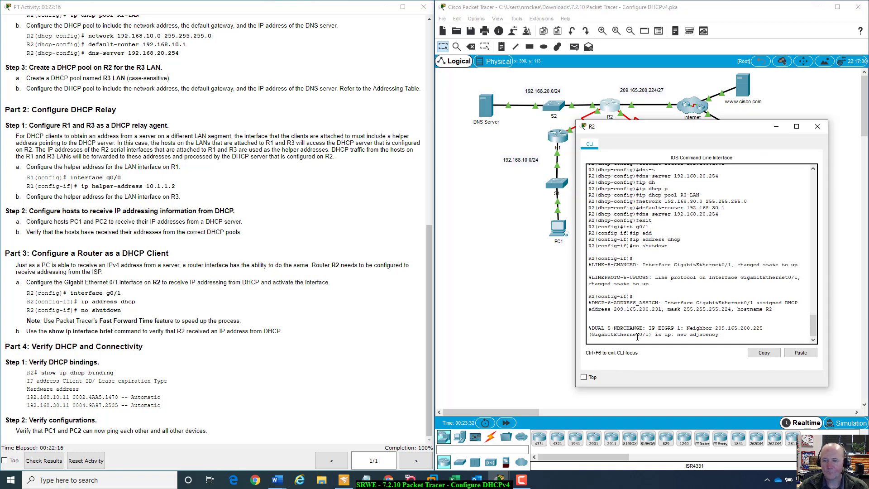
key(Return)
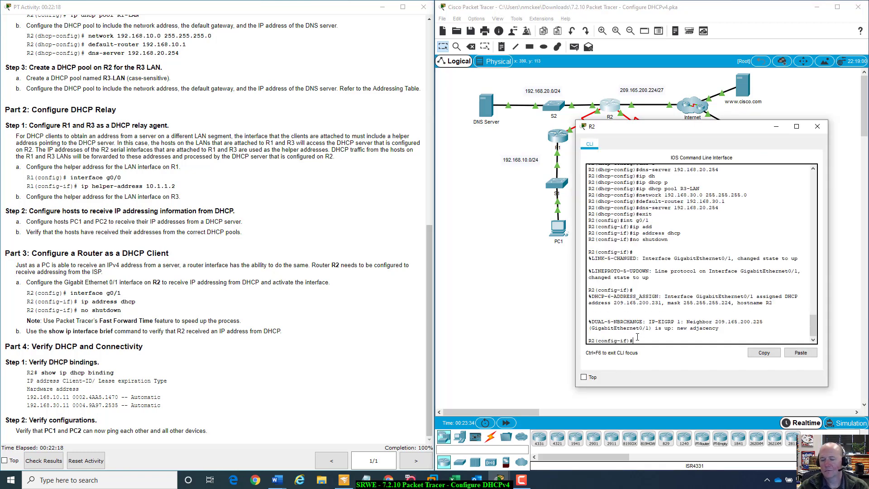
drag(720, 329, 590, 291)
click(649, 339)
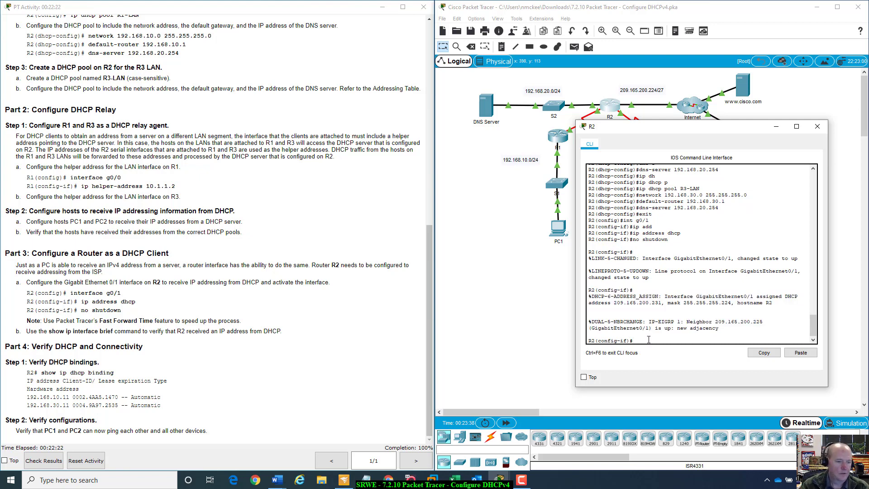
text(exit)
key(Return)
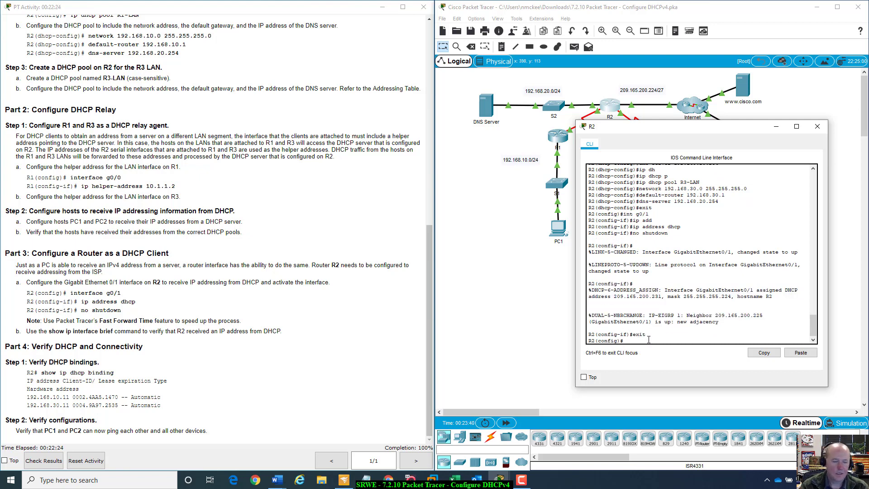
text(show ip )
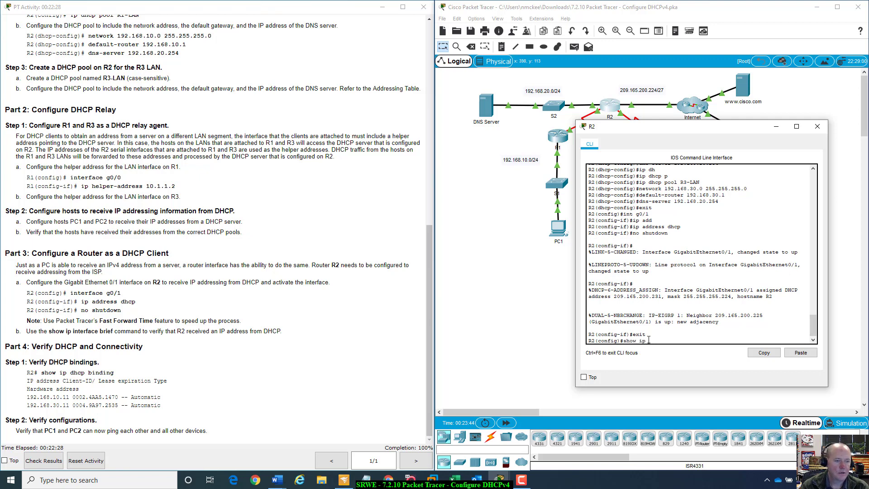
text(inte)
key(Tab)
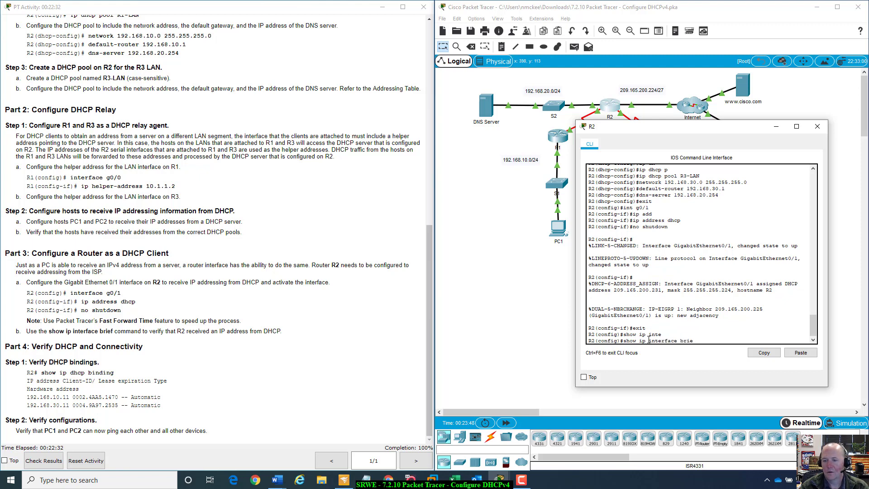
key(BackSpace)
key(BackSpace)
key(BackSpace)
key(BackSpace)
key(BackSpace)
key(BackSpace)
key(BackSpace)
key(BackSpace)
key(BackSpace)
key(BackSpace)
key(BackSpace)
key(BackSpace)
key(BackSpace)
key(BackSpace)
key(BackSpace)
key(BackSpace)
key(BackSpace)
key(BackSpace)
key(BackSpace)
key(BackSpace)
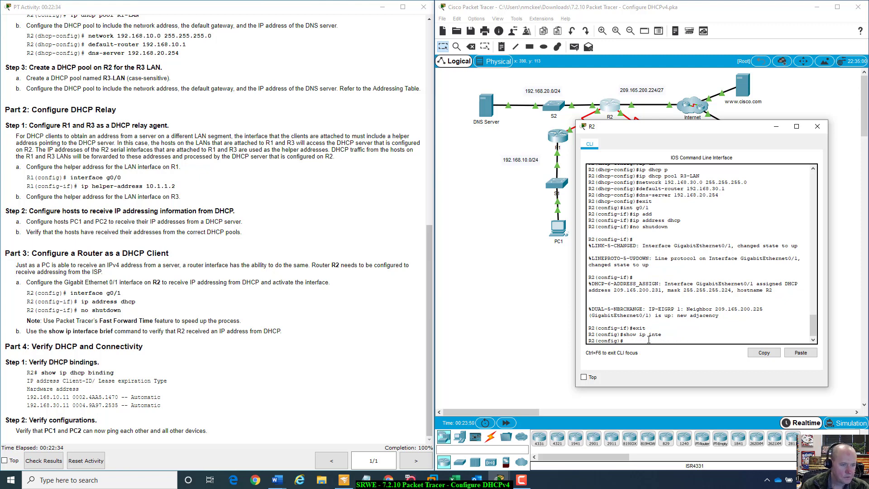
Leave R2's global configuration mode with exit and list the interfaces' addresses with show ip interface brief.
text(exit)
key(Return)
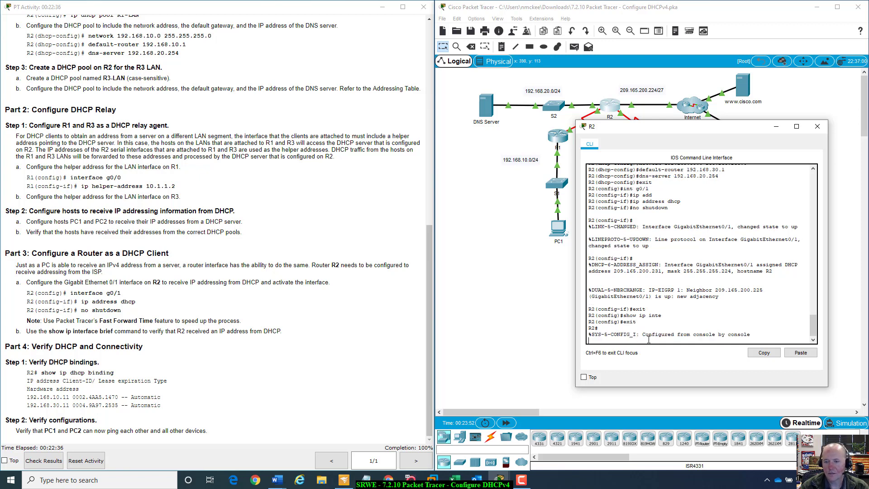
text(show ip in)
key(Tab)
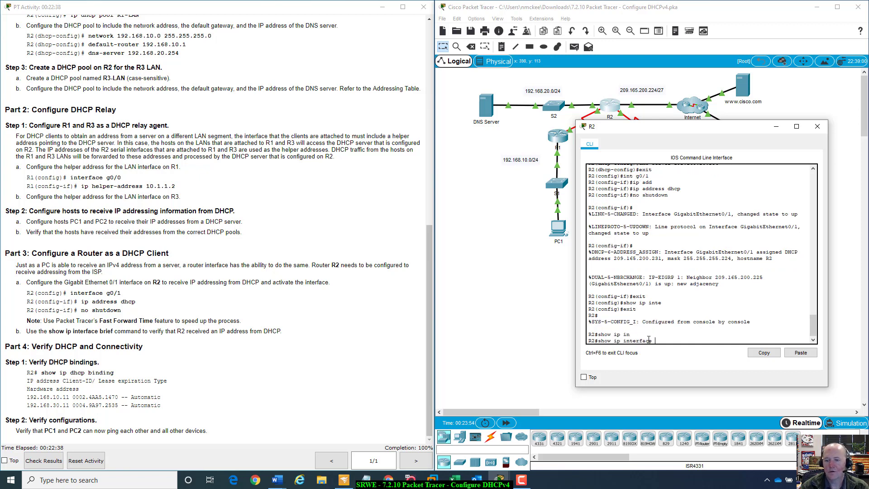
text(b)
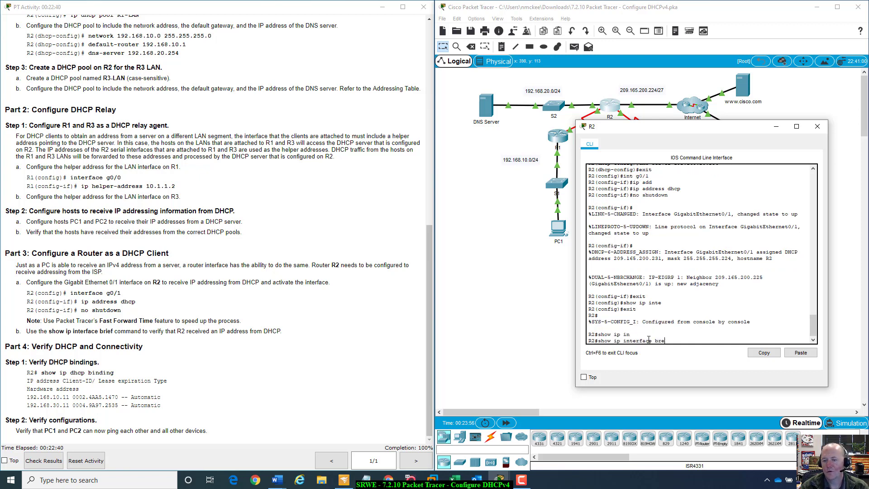
text(re)
key(Tab)
key(Tab)
key(Return)
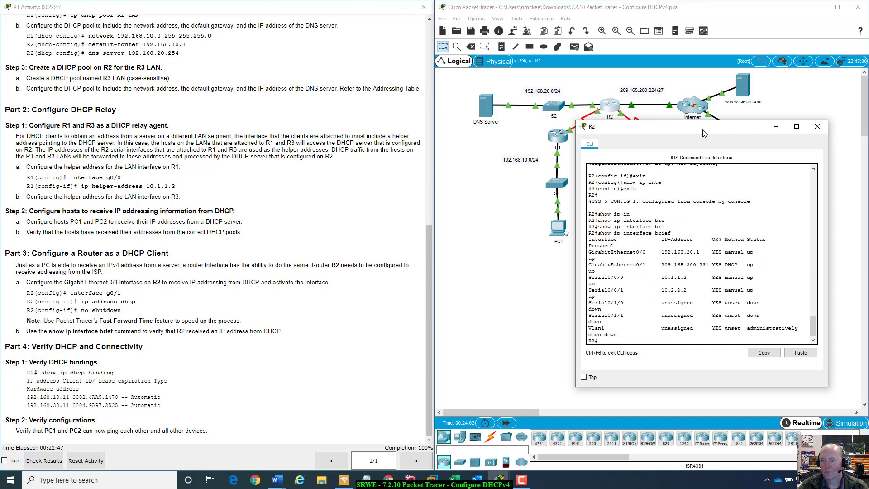
Compare GigabitEthernet0/1's DHCP-assigned address with the network between R2 and the Internet in the topology, and minimize R2's window.
drag(703, 128, 620, 153)
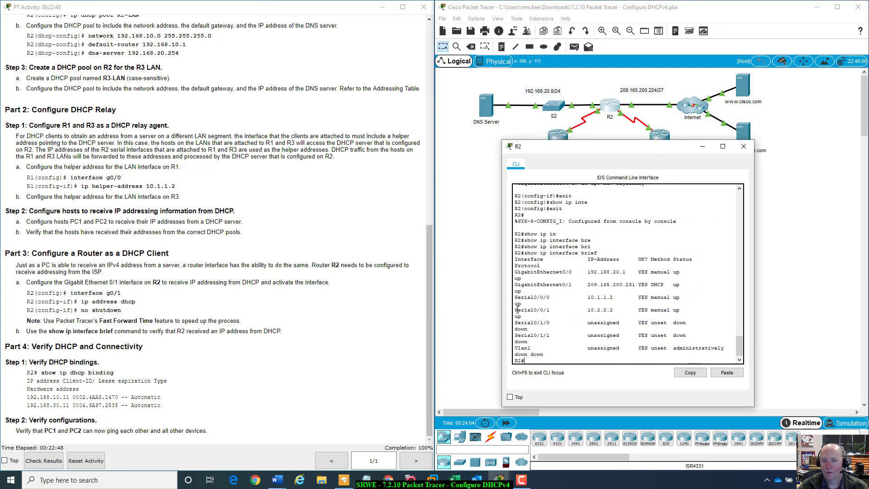
scroll(550, 296, down, 1)
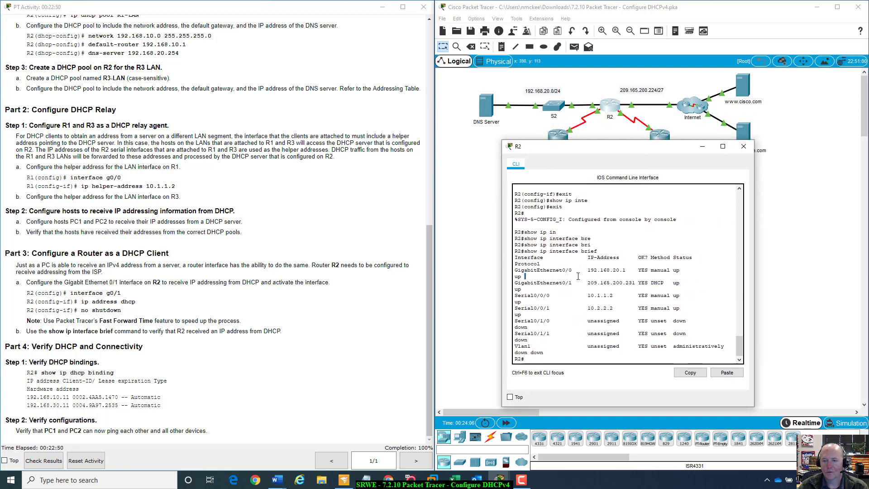
drag(578, 276, 637, 282)
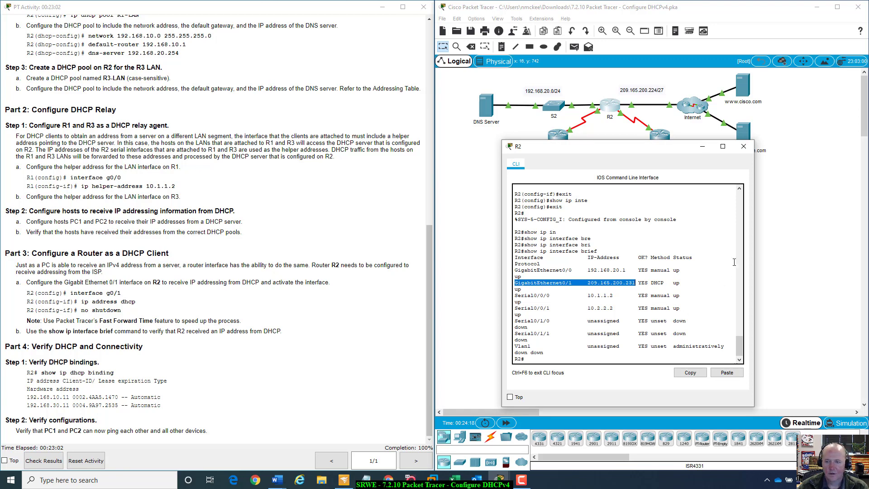
drag(708, 146, 769, 237)
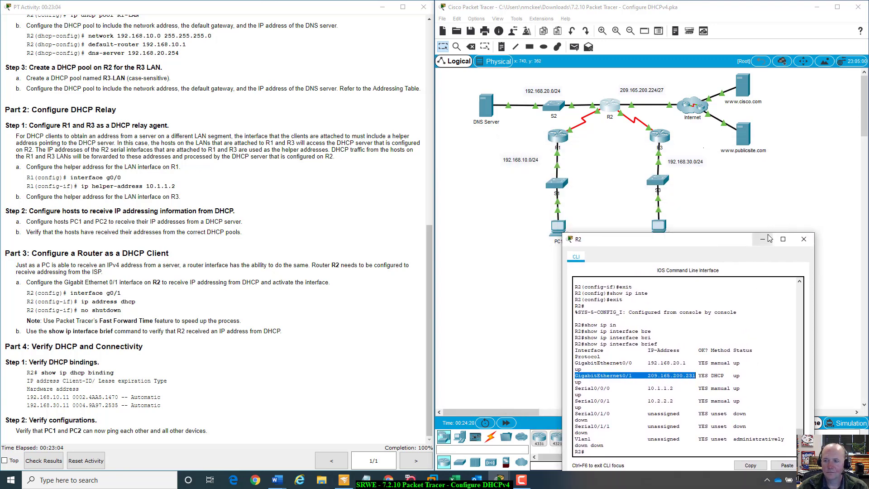
click(763, 239)
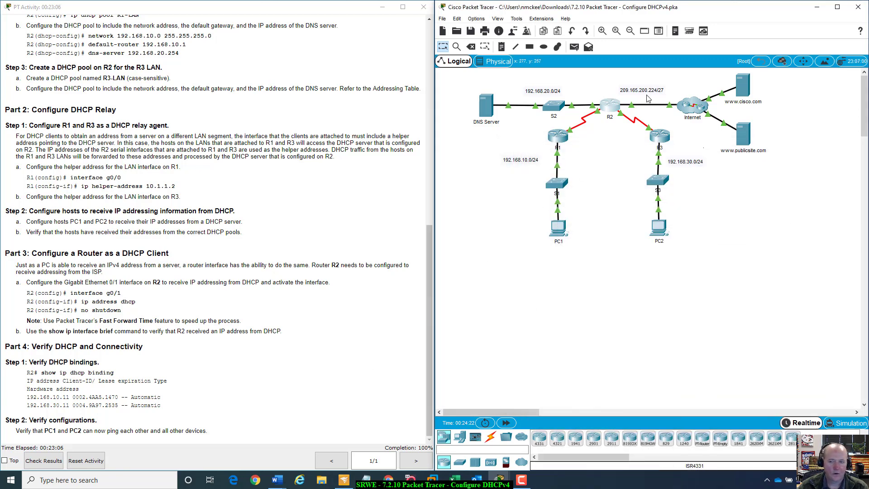
Reopen R2's command line, display the DHCP leases with show ip dhcp binding, and inspect the first binding.
click(611, 106)
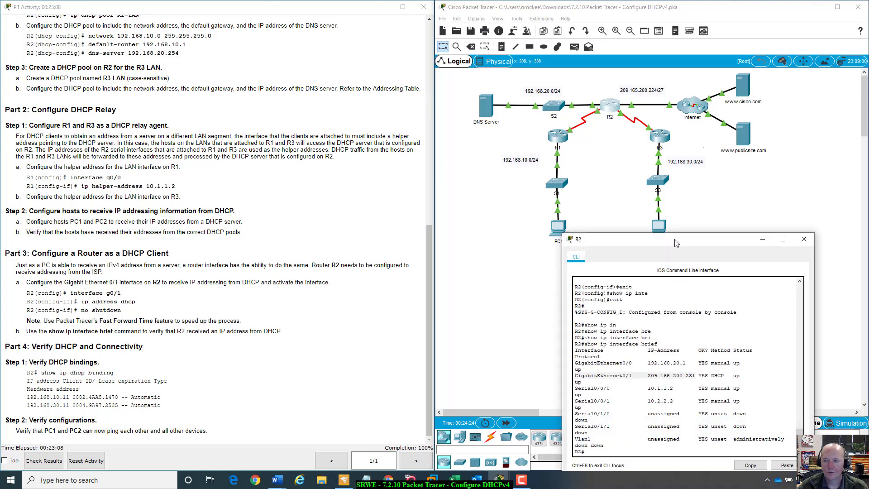
drag(675, 243, 613, 176)
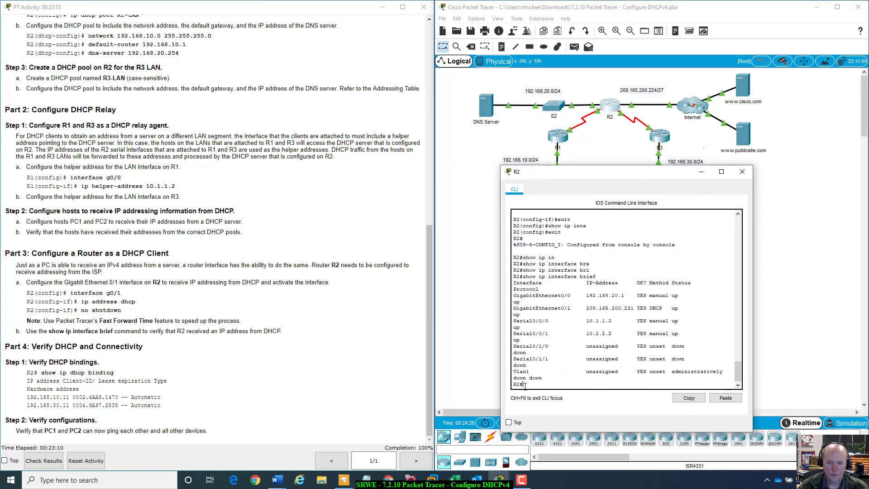
text(show )
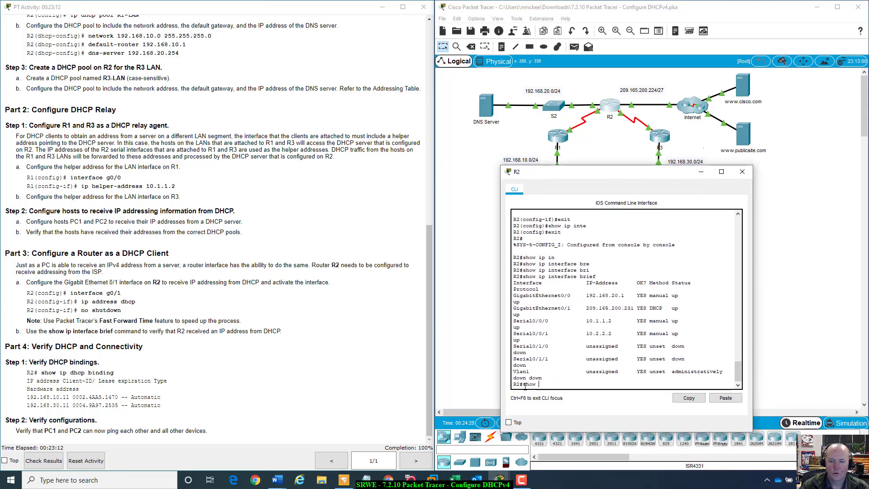
text(ip dh)
key(Tab)
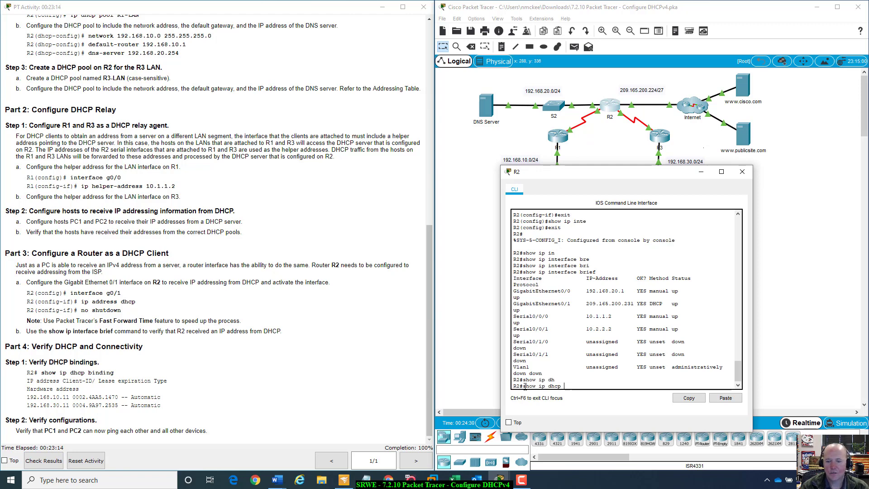
text(bingin)
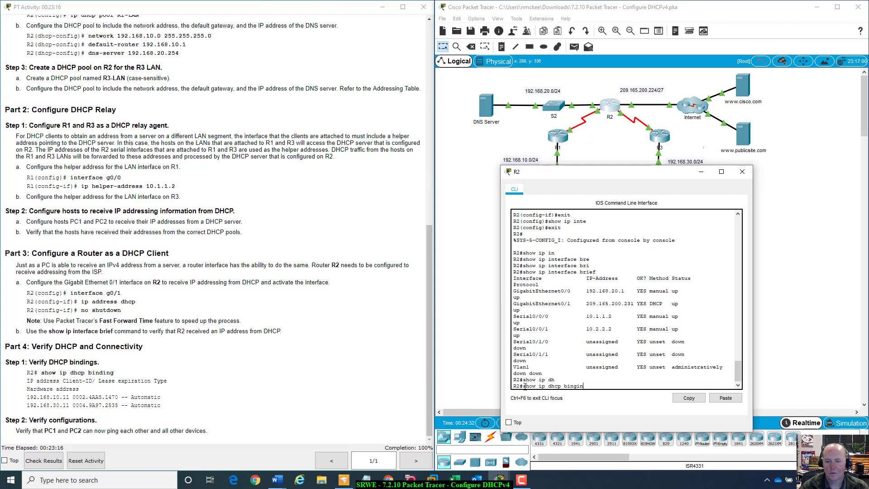
key(BackSpace)
key(BackSpace)
key(BackSpace)
text(ding)
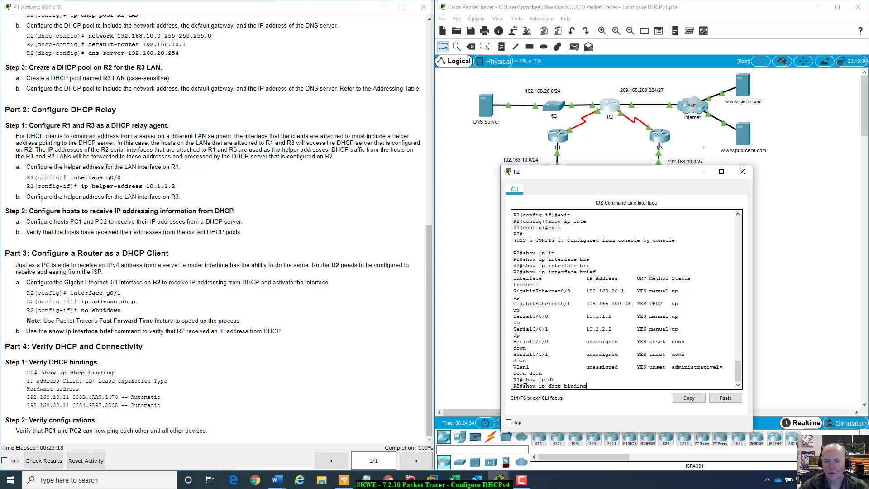
key(Return)
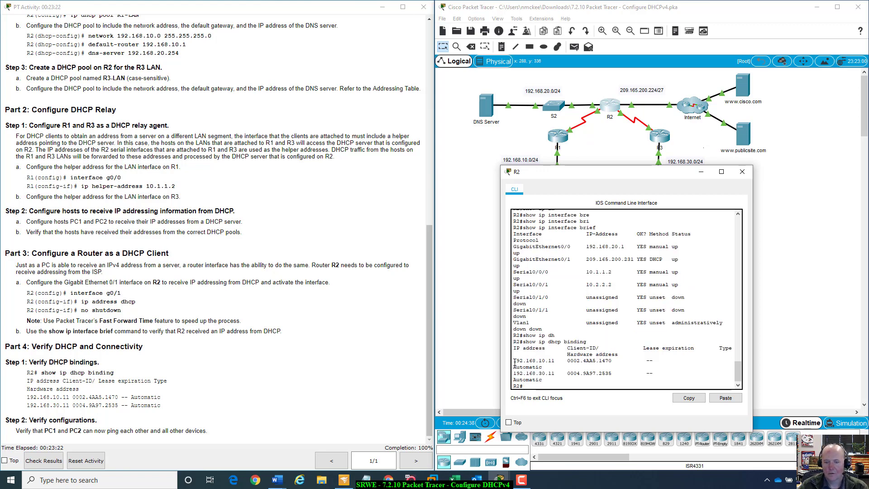
drag(518, 362, 625, 360)
click(626, 359)
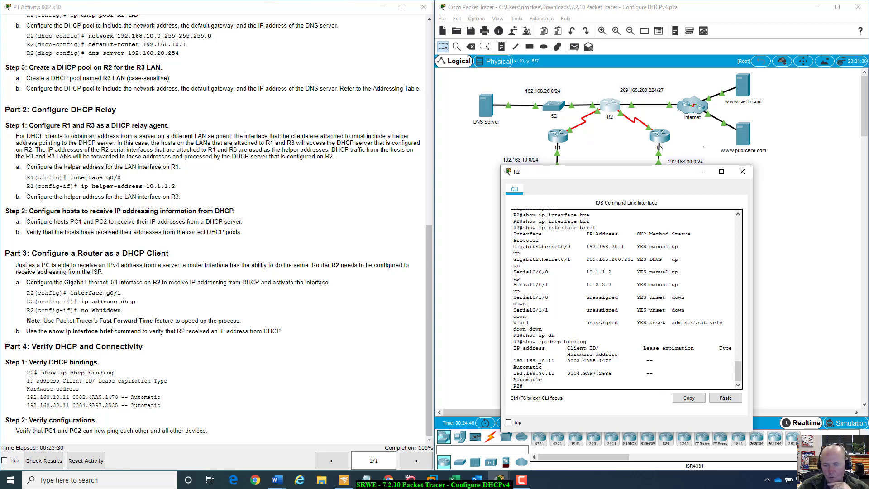
Examine the IP addresses and hardware addresses of both leases in R2's DHCP binding list.
drag(513, 360, 619, 361)
click(600, 357)
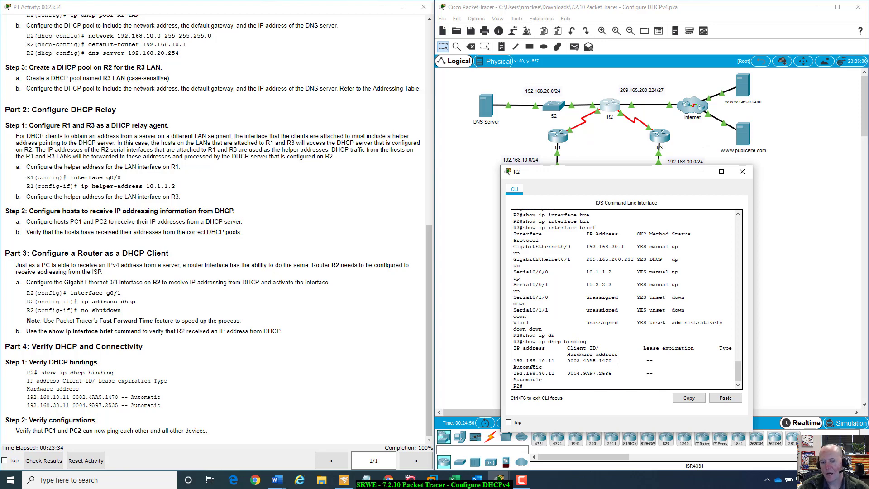
drag(534, 362, 615, 361)
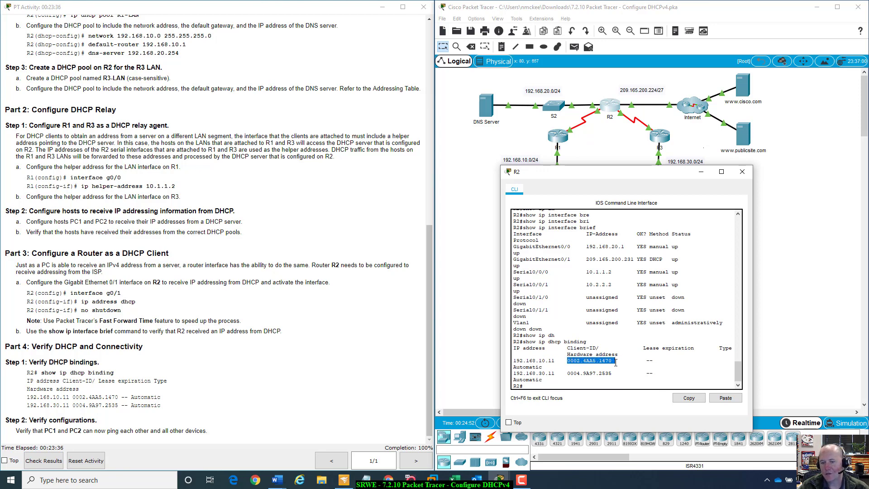
drag(513, 373, 616, 373)
scroll(670, 274, up, 2)
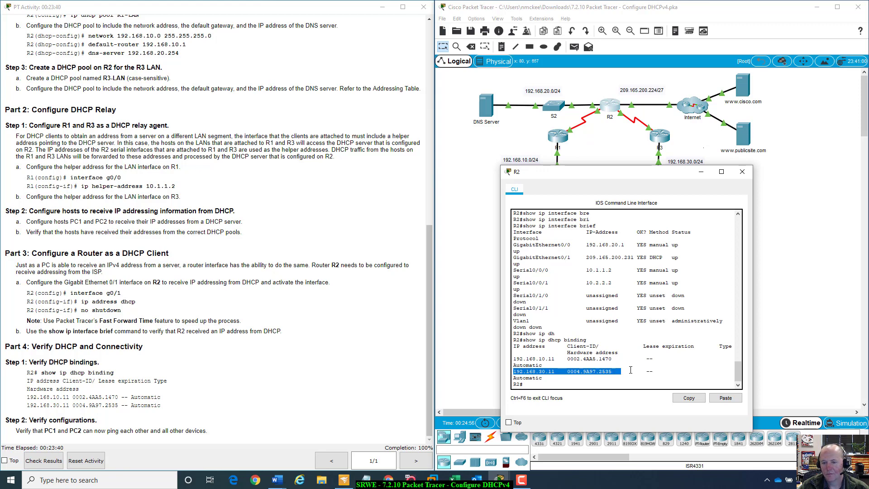
scroll(661, 326, down, 2)
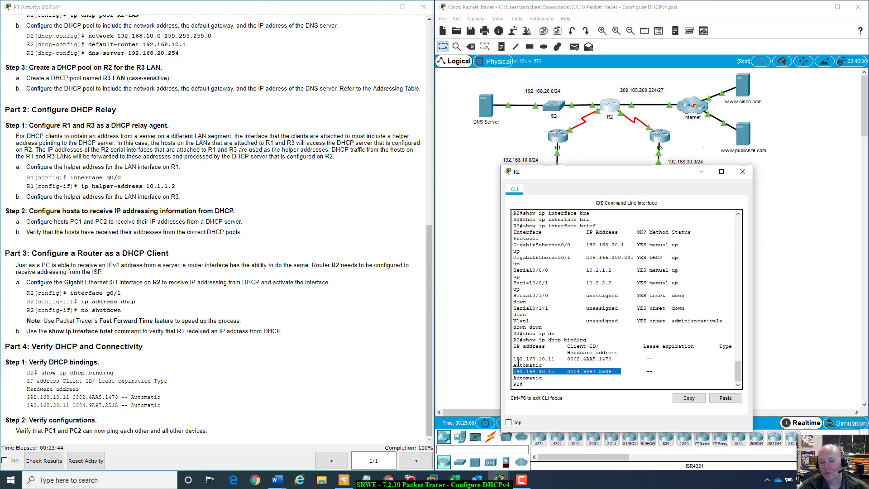
drag(513, 358, 615, 371)
click(568, 357)
click(628, 368)
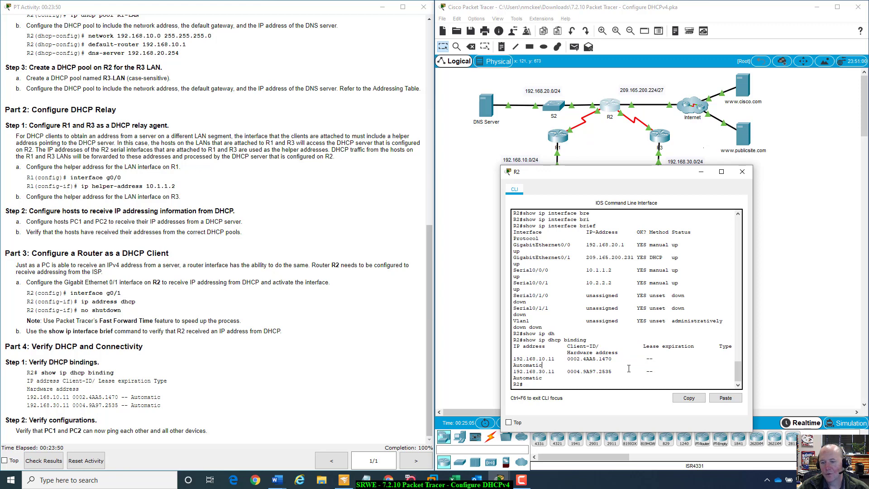
drag(515, 361, 622, 373)
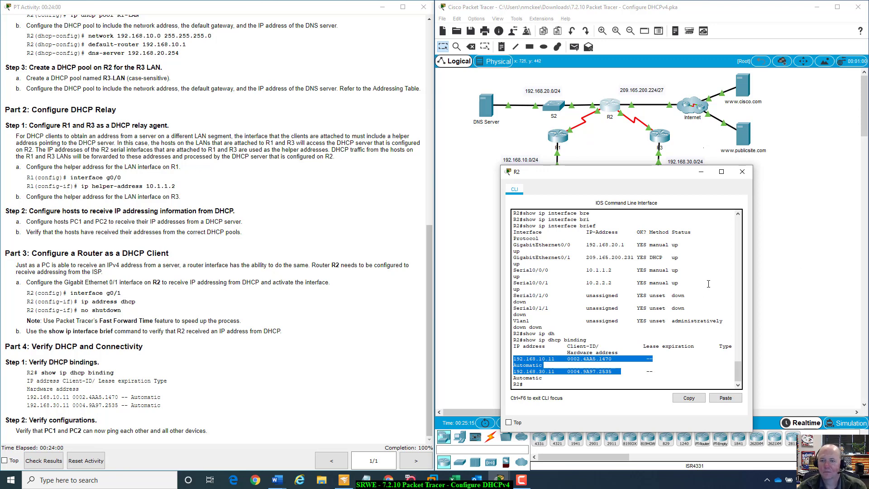
Move R2's window off the topology and bring the activity instructions to the front for the connectivity check.
drag(651, 176, 616, 199)
click(506, 363)
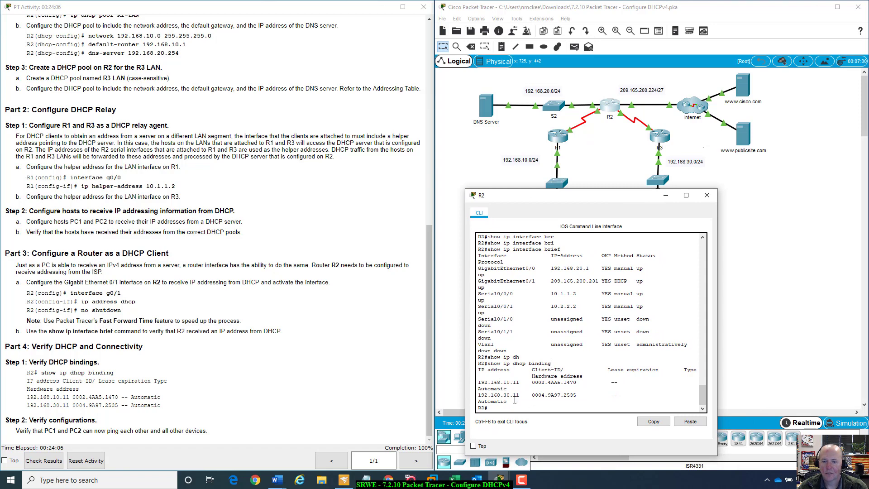
drag(610, 195, 352, 172)
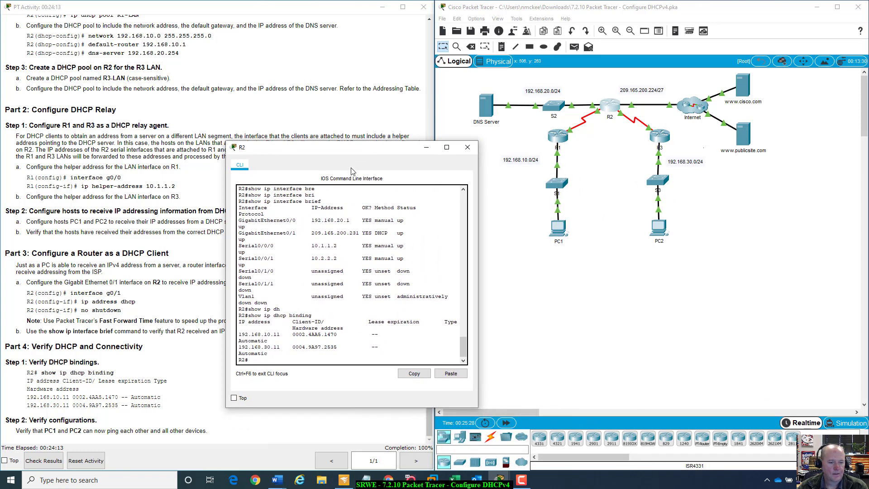
click(142, 333)
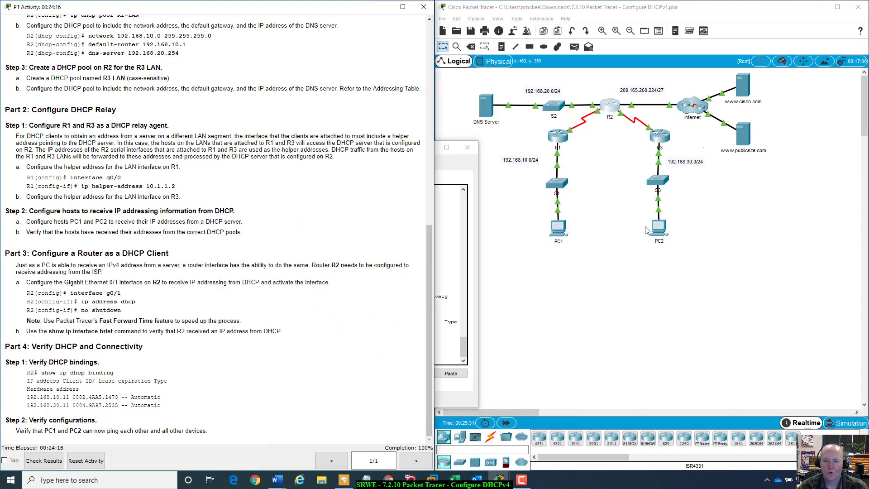
Open PC1's Command Prompt, place its window clear of the topology, and begin a ping command.
click(559, 230)
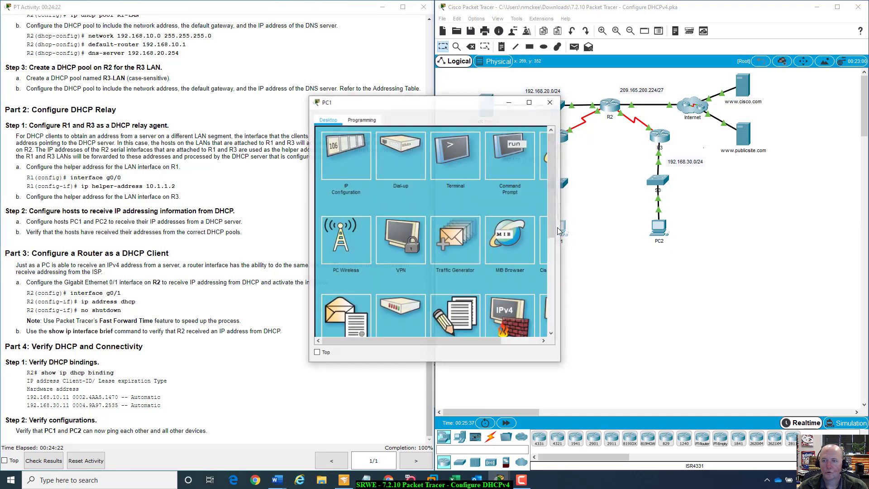
drag(492, 95, 450, 204)
click(453, 271)
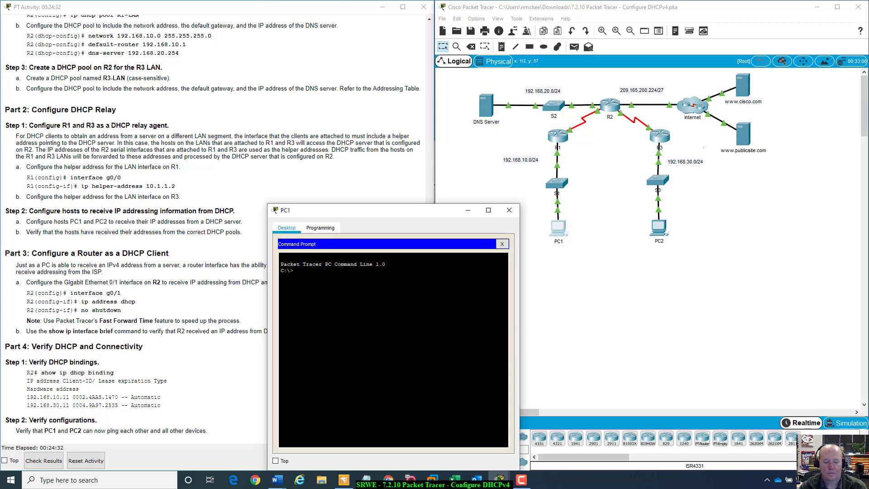
text(ping)
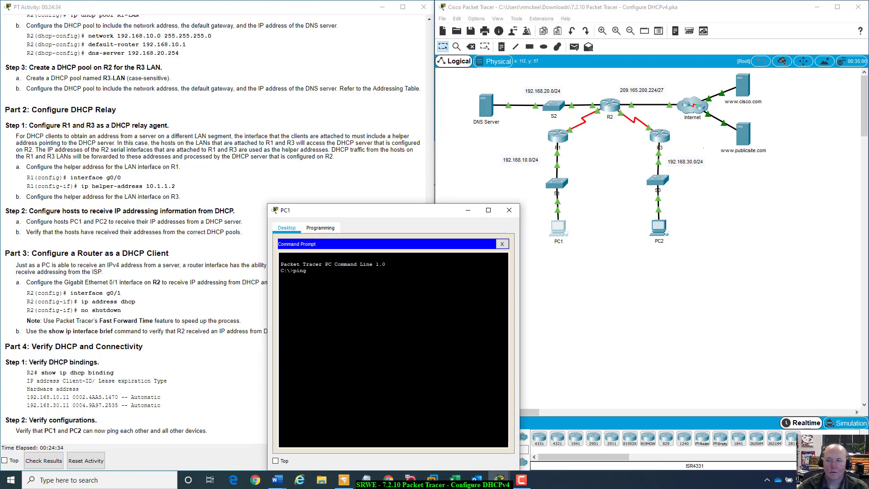
Reopen R2's command line beside PC1's window and look up GigabitEthernet0/1's IP address.
click(610, 107)
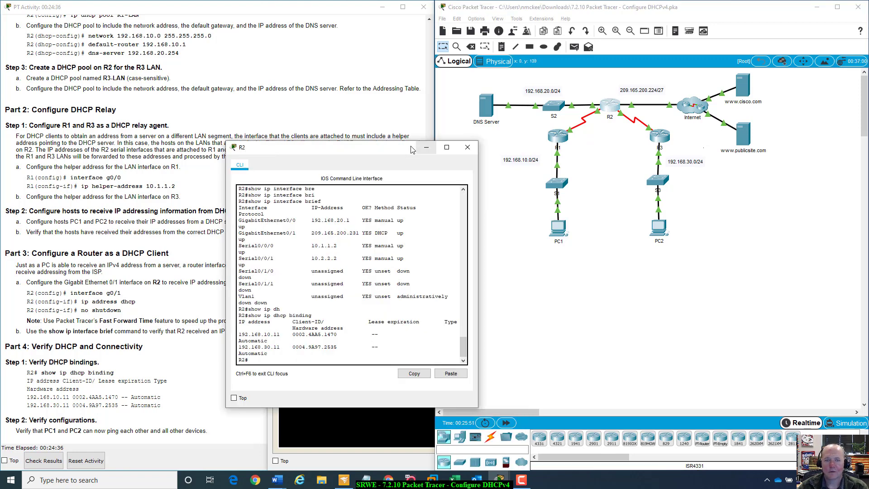
drag(305, 147, 614, 177)
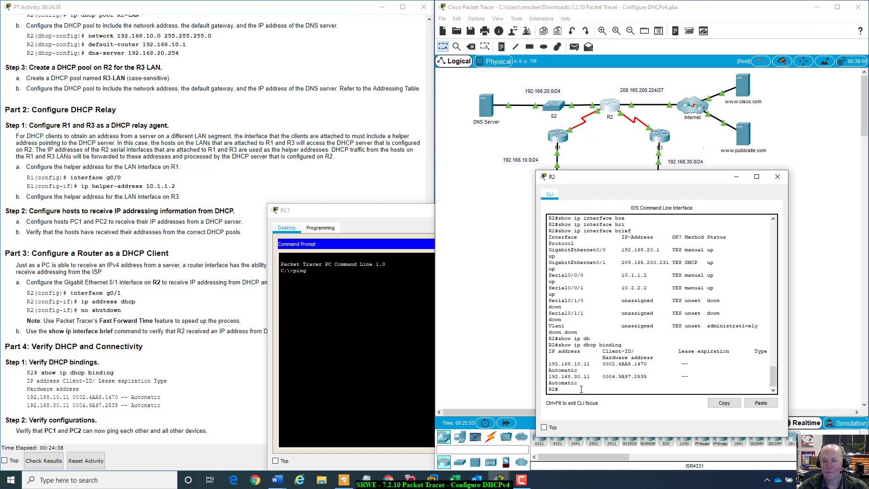
drag(623, 263, 670, 262)
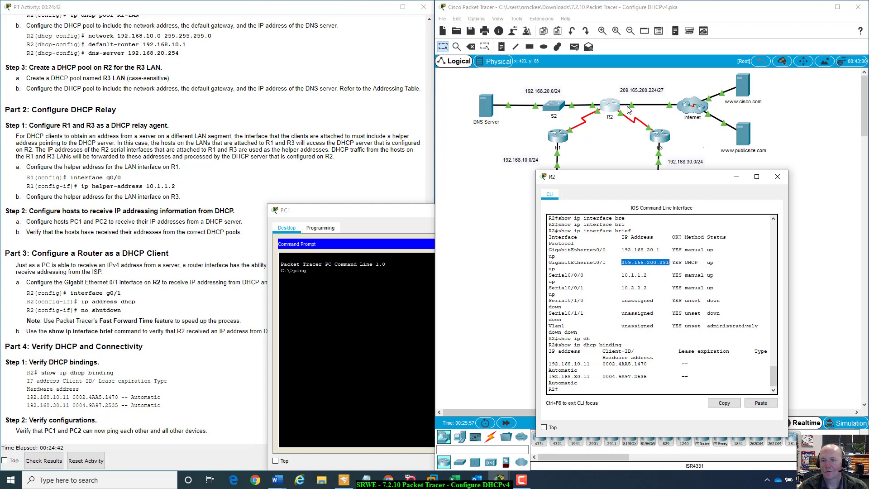
Complete PC1's ping command with R2's GigabitEthernet0/1 address, 209.165.200.231, and run it.
click(347, 283)
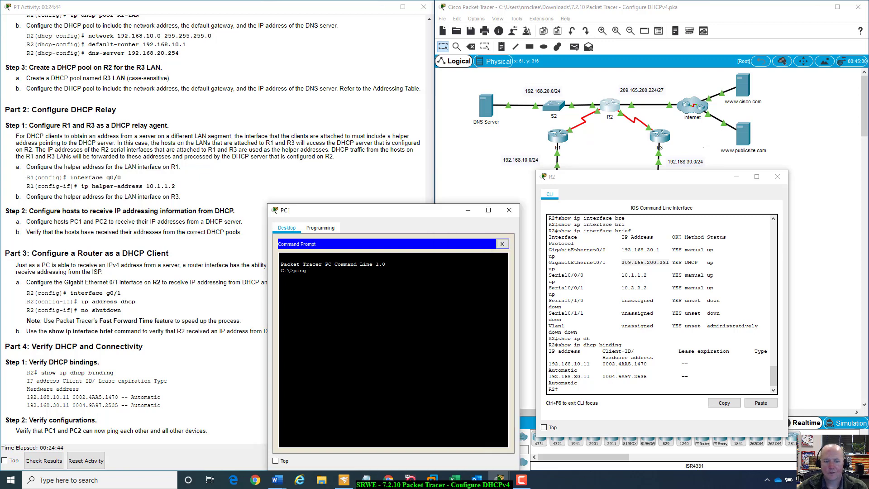
key(BackSpace)
text(=)
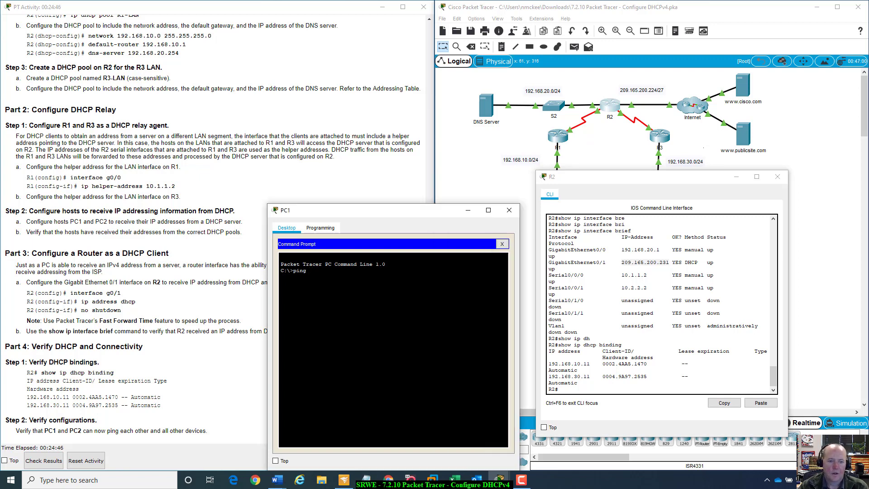
text(209.)
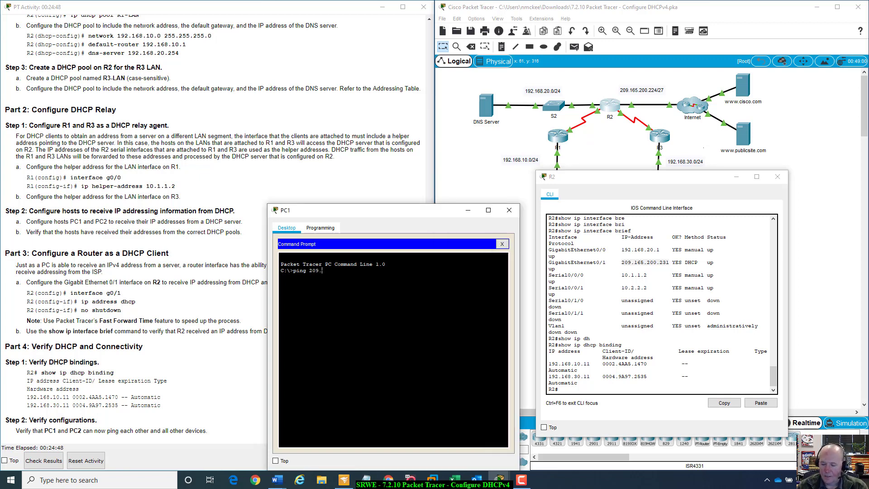
text(165.200.)
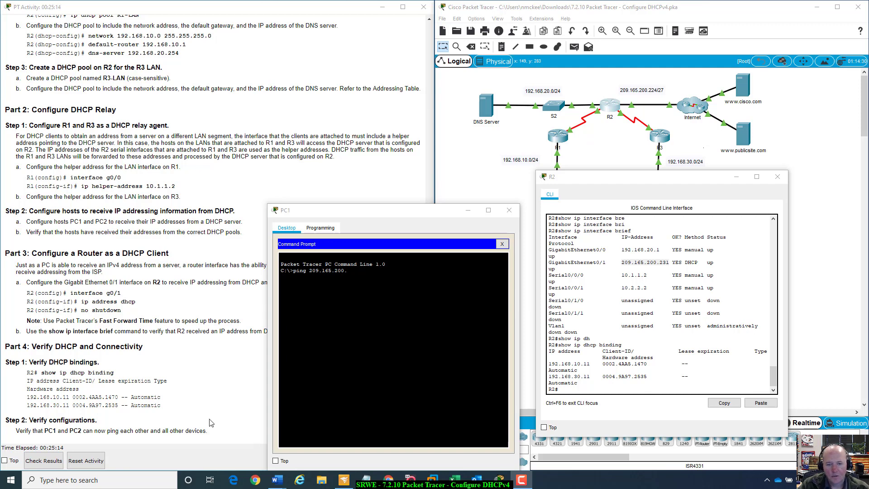
click(393, 335)
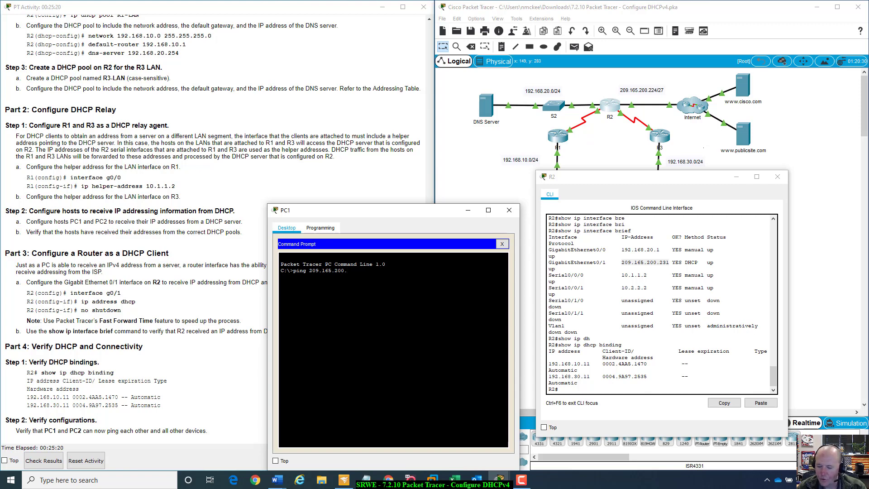
key(Return)
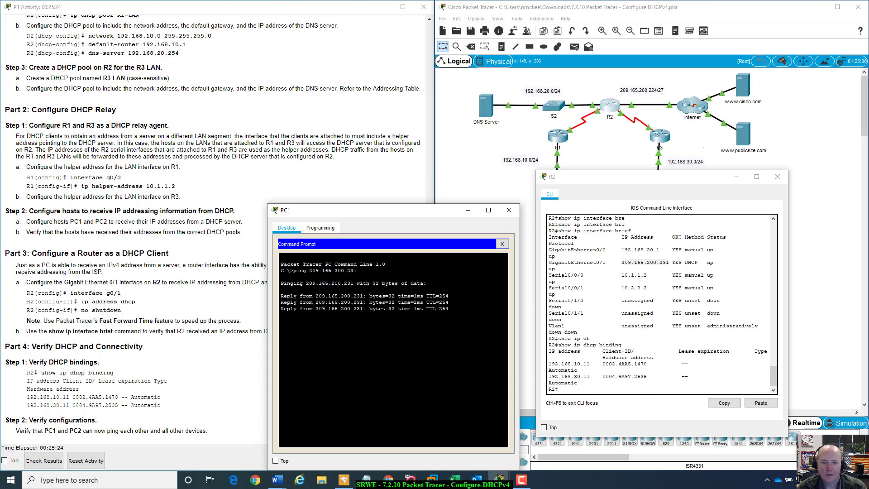
key(Return)
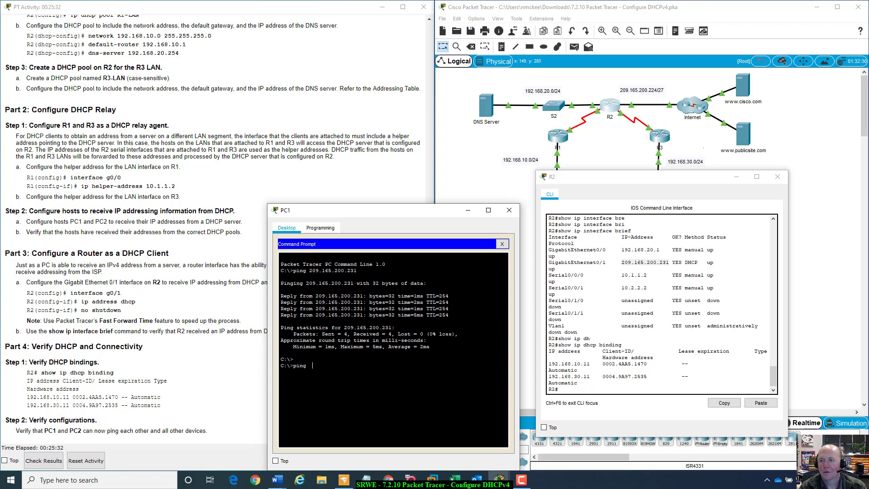
key(BackSpace)
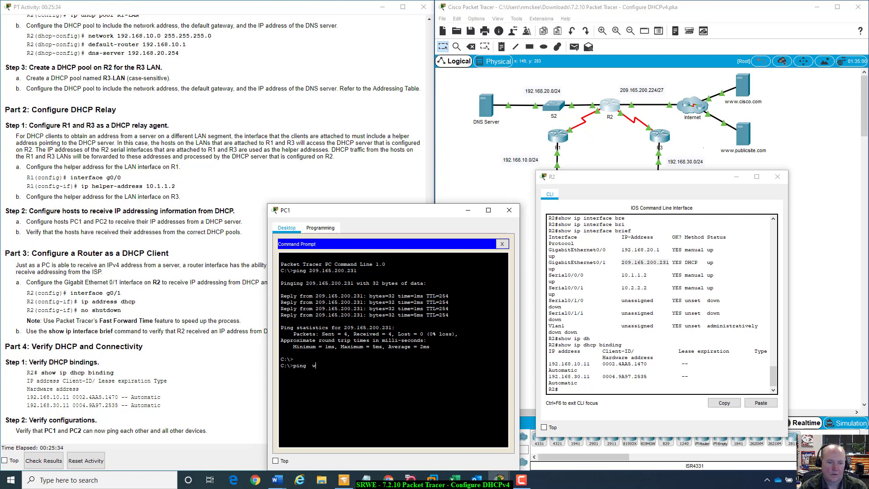
text(ww.p)
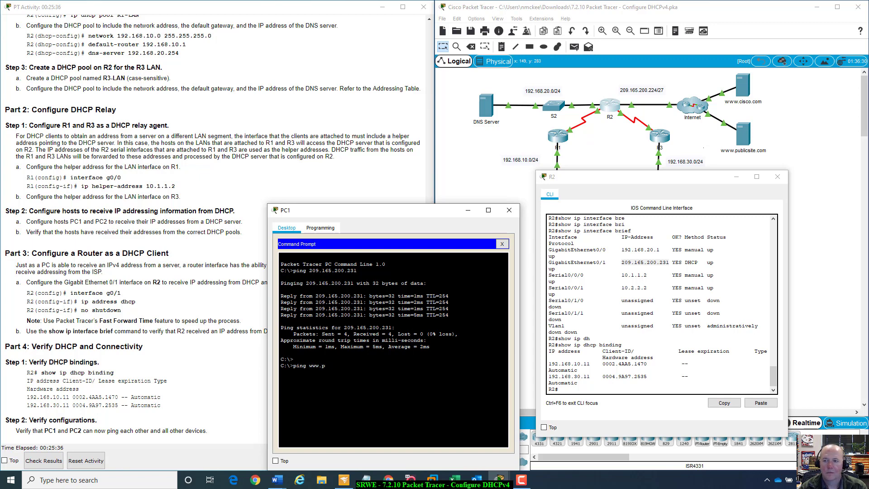
text(ublicsi)
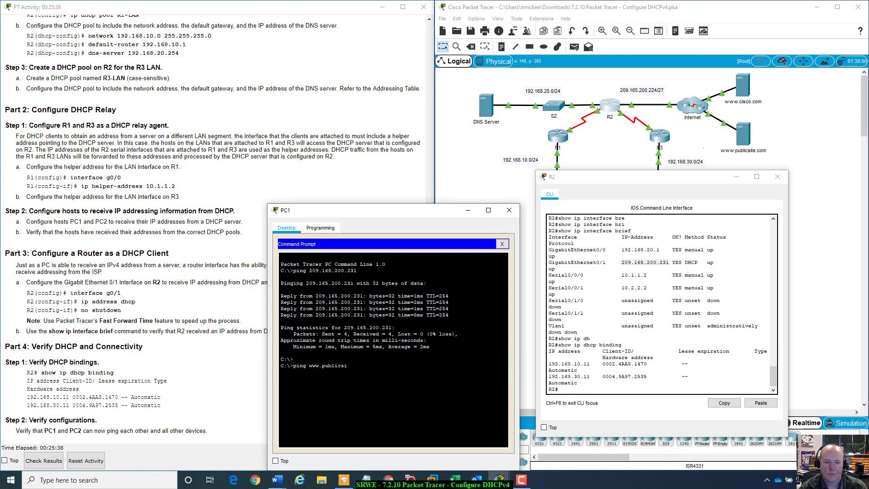
text(te.com)
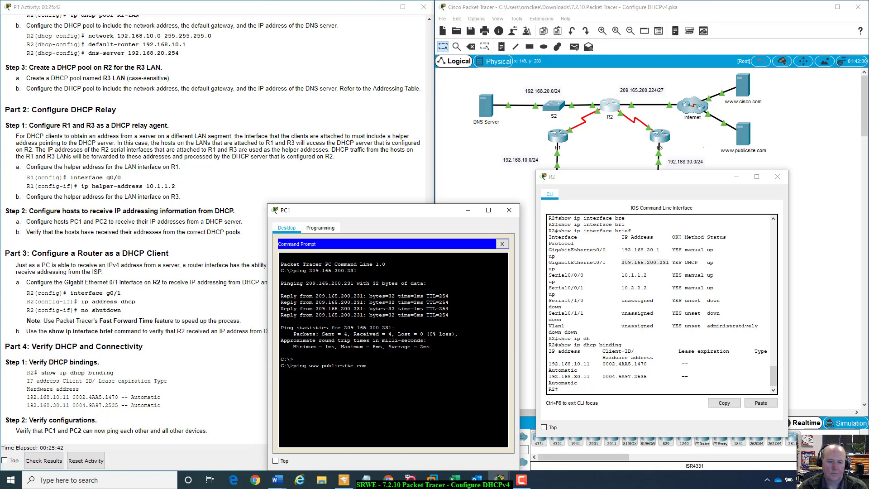
drag(415, 211, 407, 194)
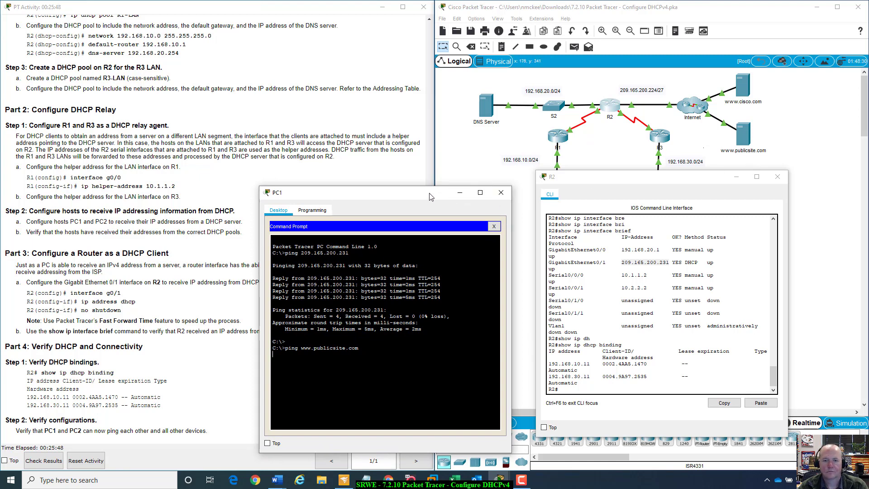
drag(431, 197, 416, 180)
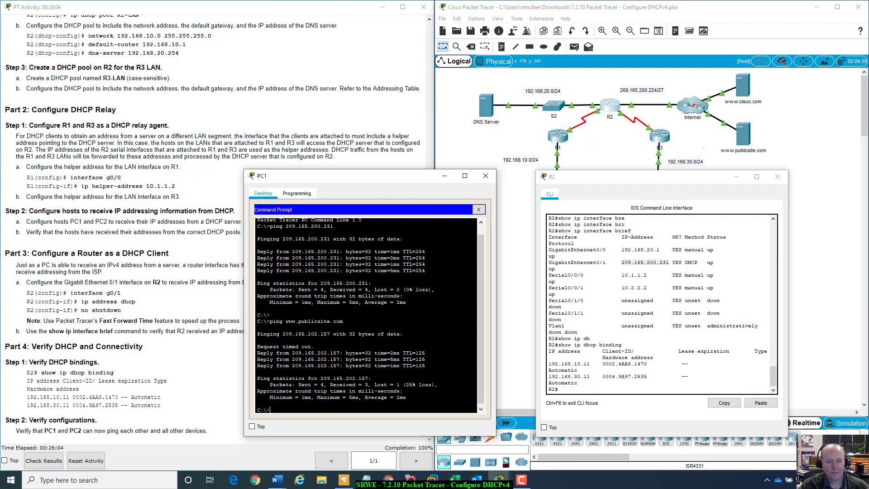
drag(292, 353, 340, 353)
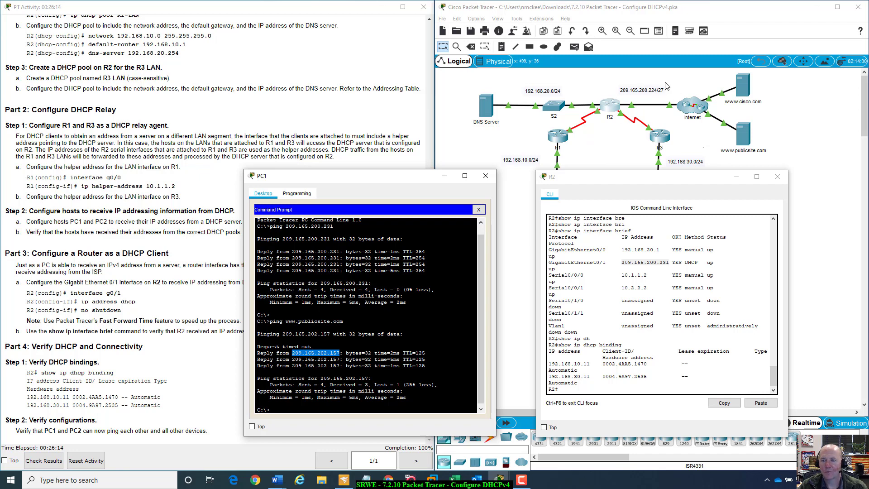
scroll(367, 317, up, 2)
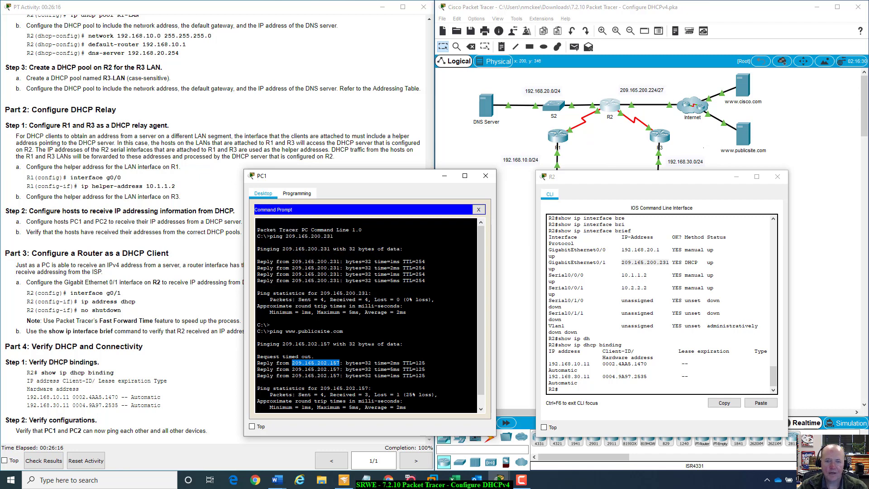
Close R2's window, open PC2's Command Prompt, and place it beside PC1's window with the upper topology uncovered.
drag(412, 177, 393, 134)
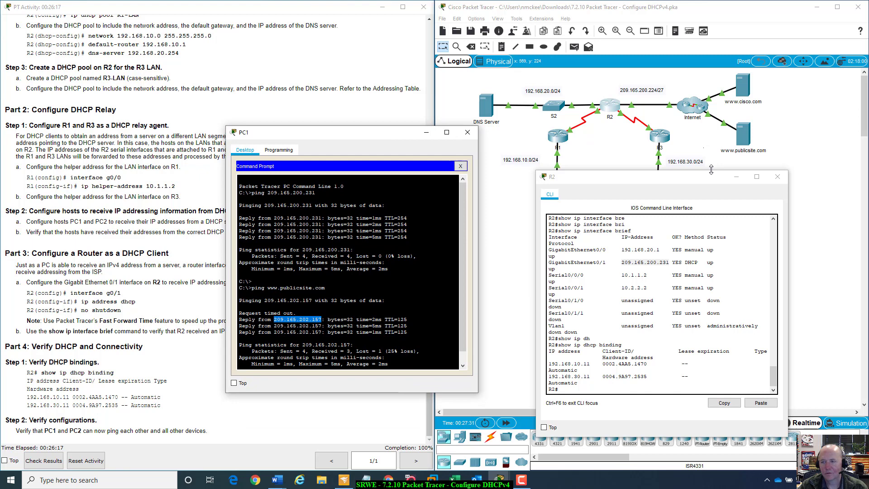
click(778, 176)
click(659, 227)
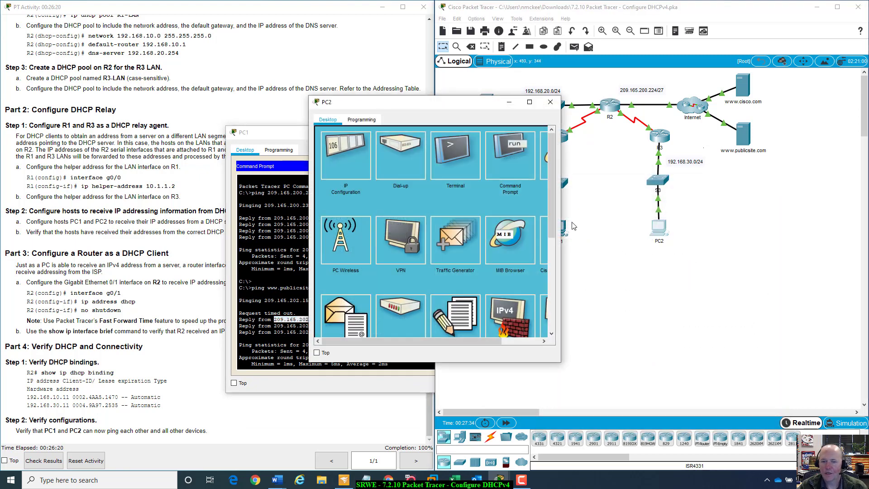
drag(434, 100, 658, 193)
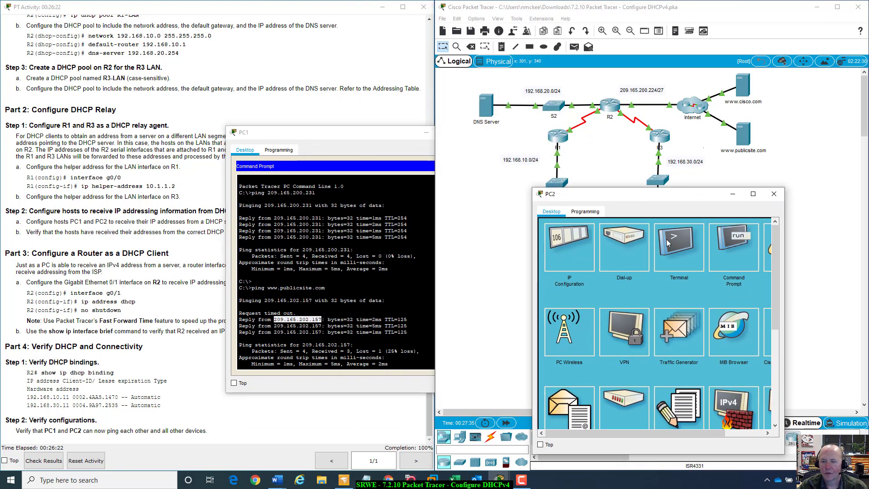
click(722, 247)
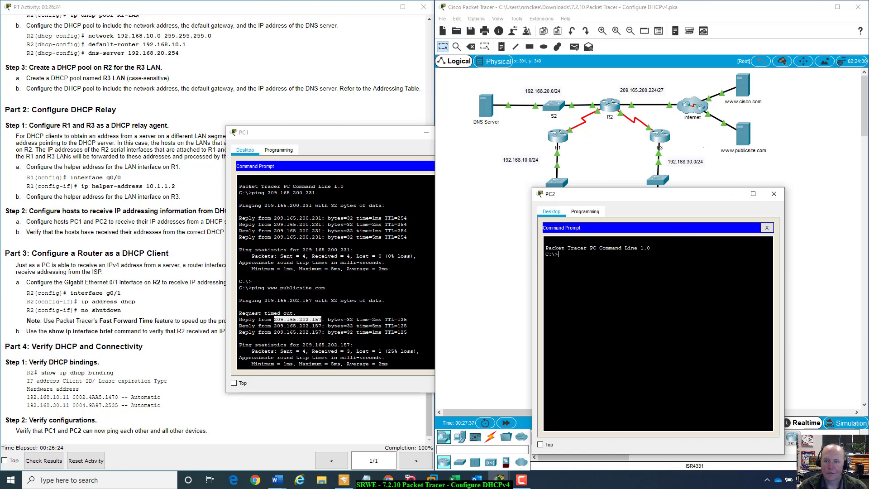
text(ping)
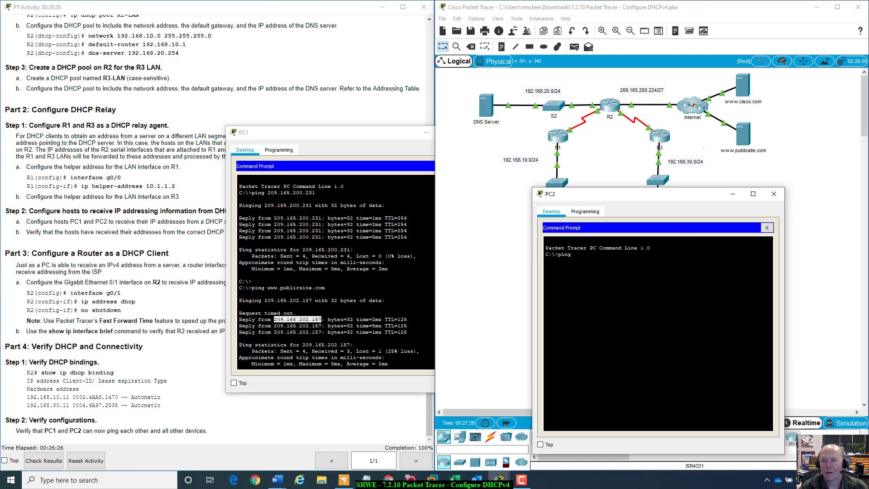
text( www.cisco.com)
key(Return)
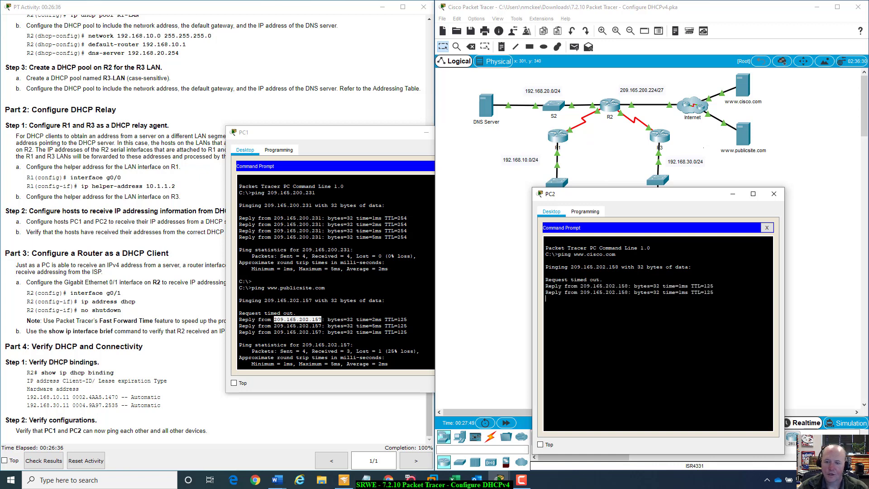
drag(548, 280, 603, 280)
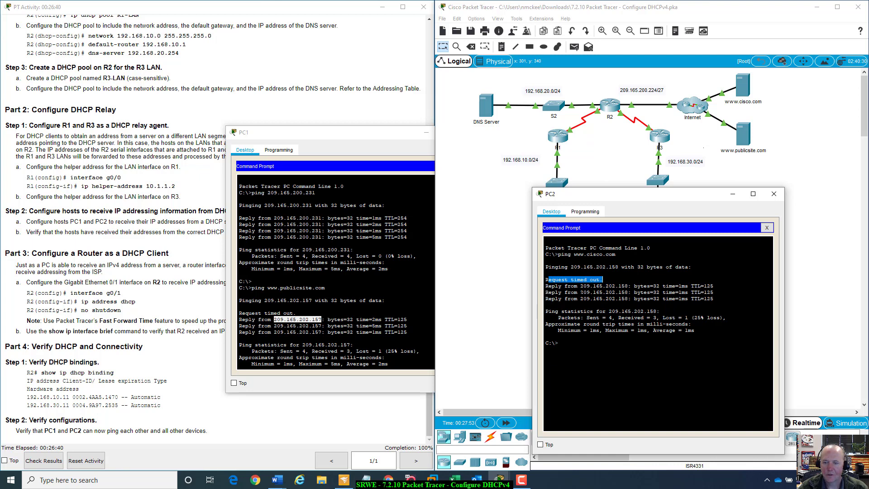
drag(580, 286, 631, 286)
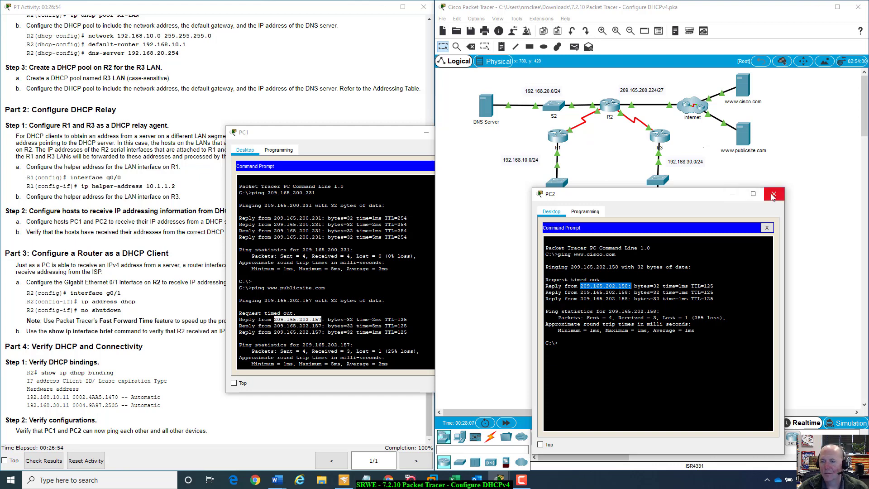
Close the PC2 and PC1 windows so the whole topology, including the DNS Server, is clear.
drag(698, 195, 635, 204)
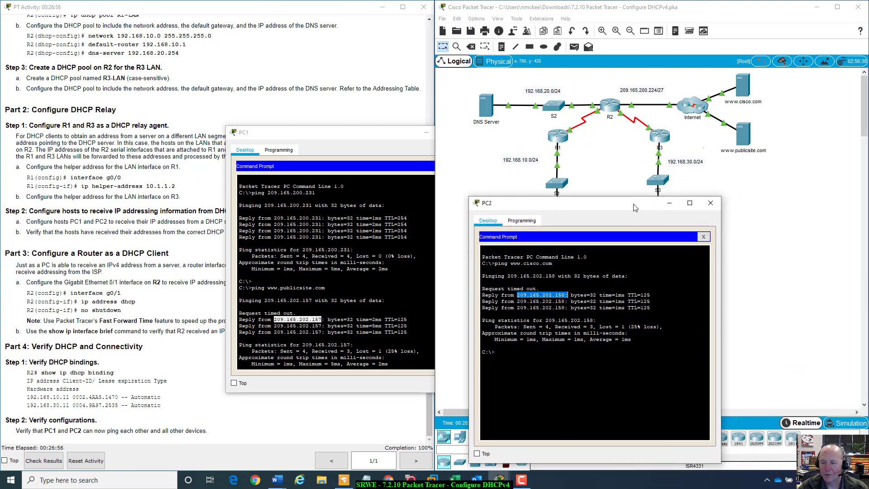
click(711, 202)
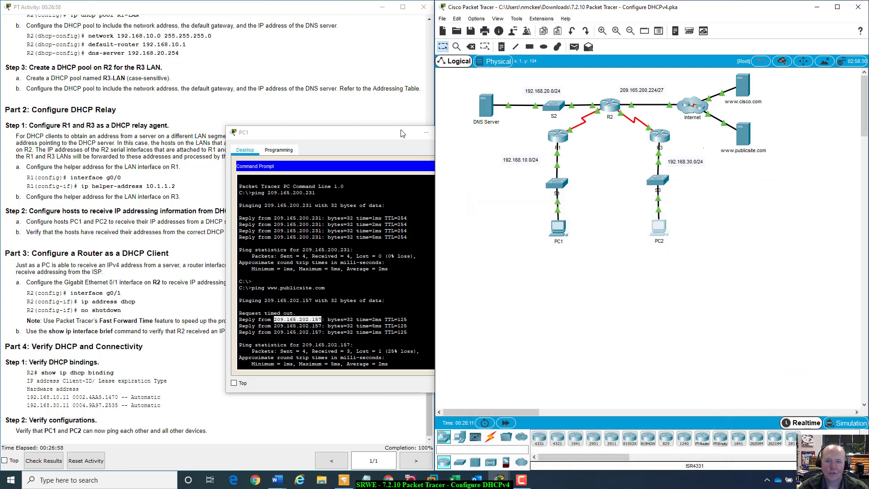
drag(417, 135, 661, 170)
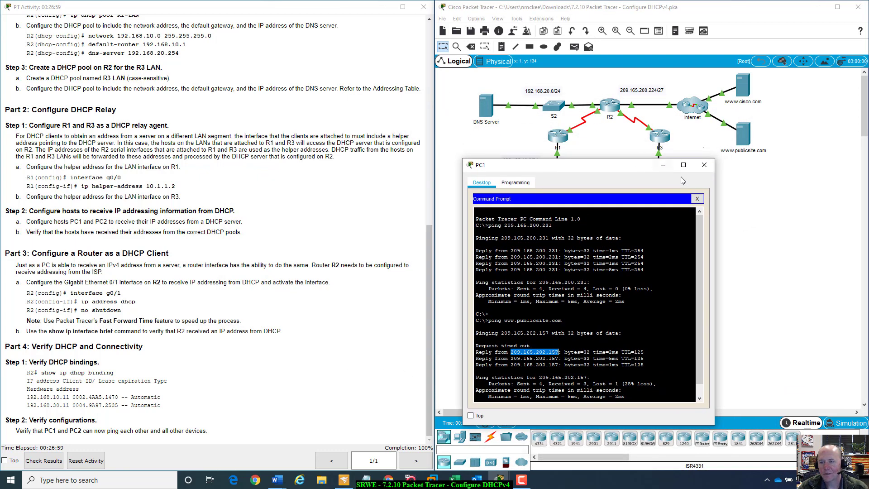
click(713, 165)
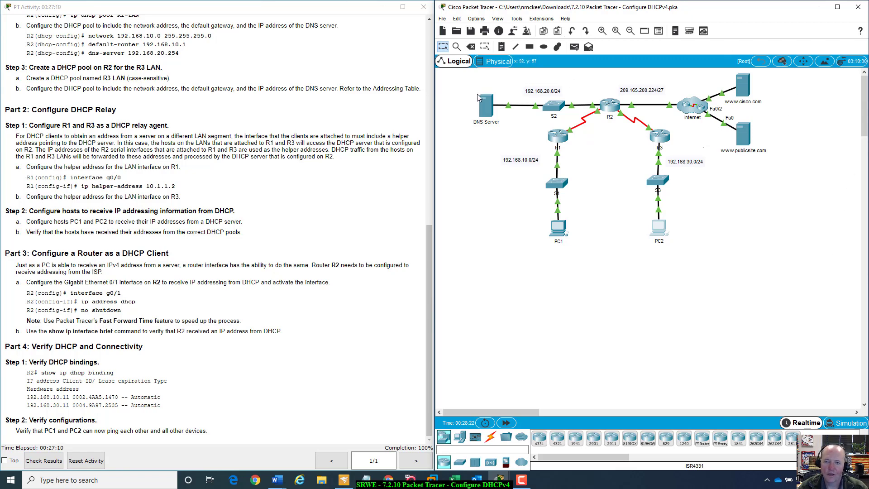
mouse_move(481, 99)
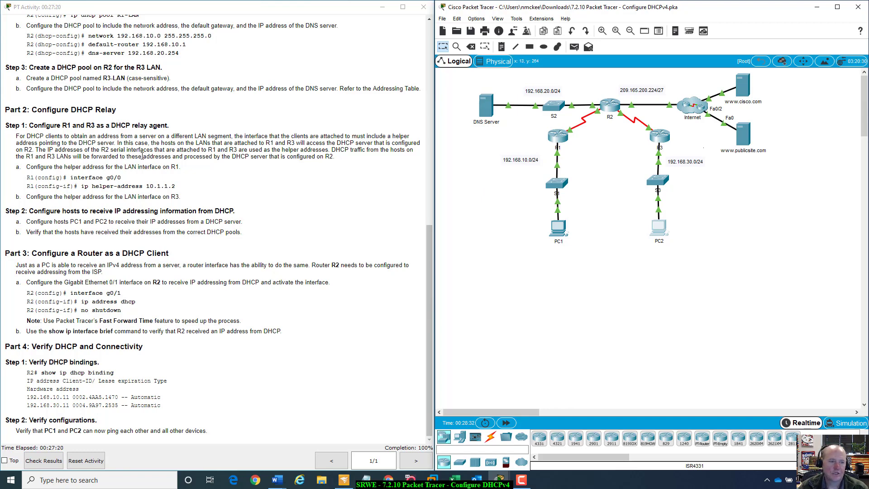
Review the Part 1 instructions on R2's excluded addresses and the R1-LAN pool's network, default router and DNS server commands.
scroll(126, 281, up, 8)
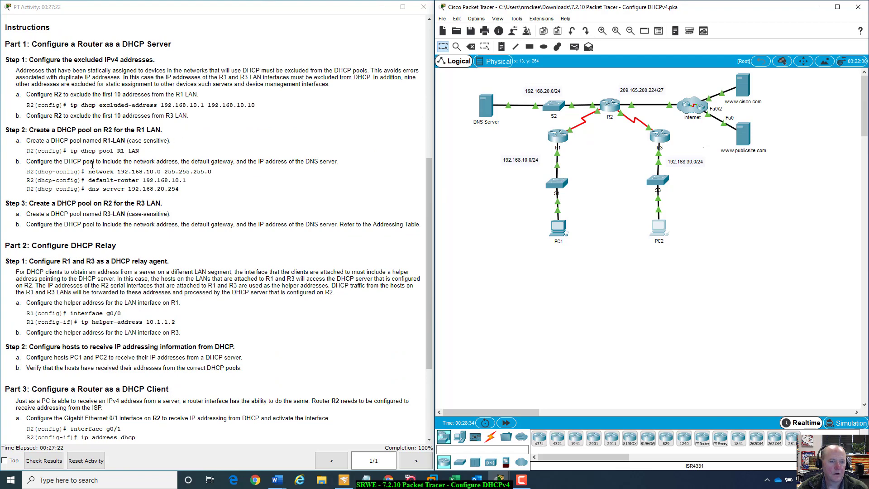
drag(71, 159, 285, 163)
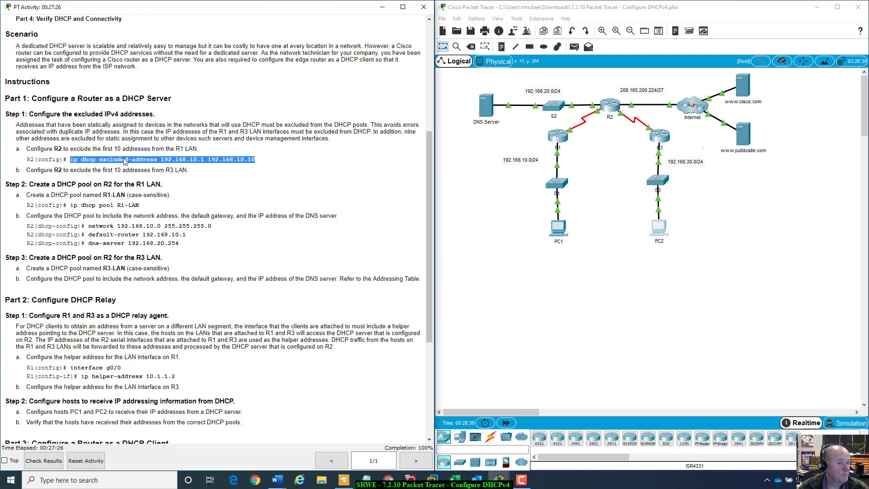
click(94, 159)
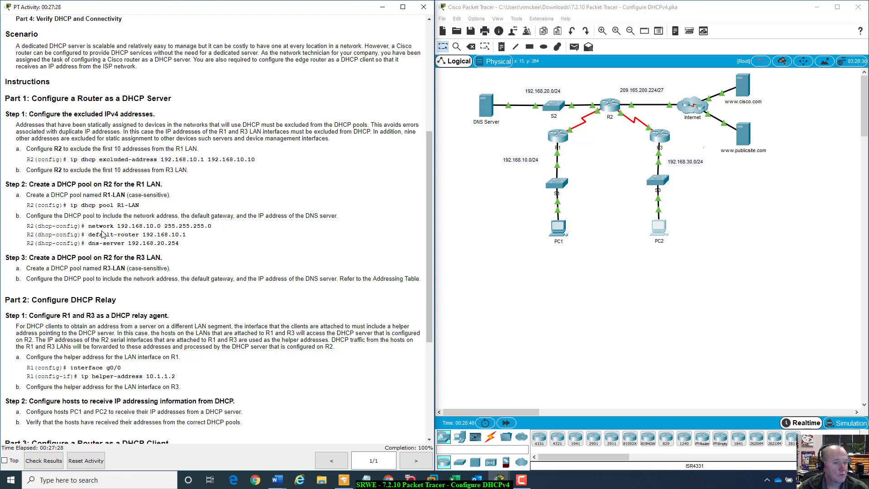
drag(89, 225, 274, 246)
click(274, 247)
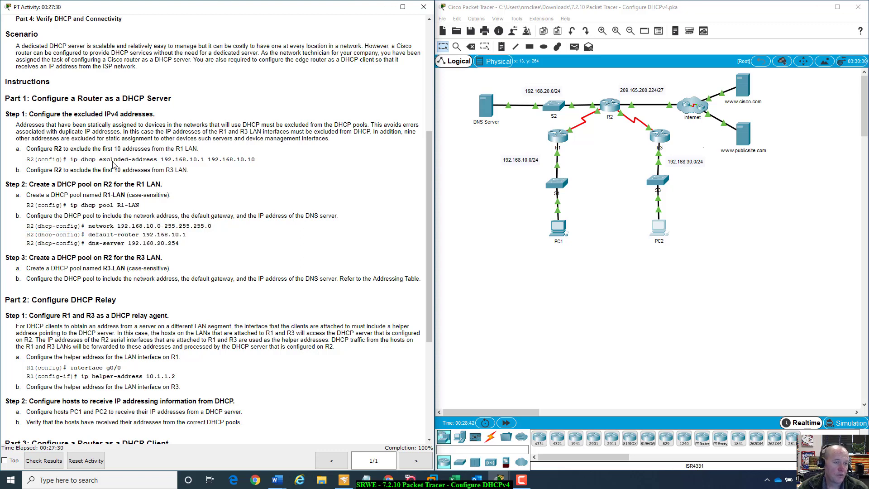
drag(74, 159, 271, 159)
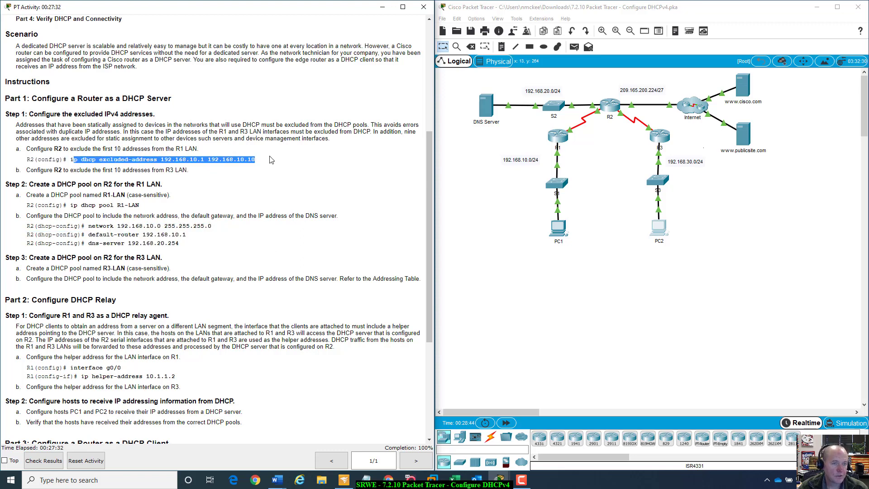
click(272, 161)
drag(69, 164, 265, 153)
click(262, 163)
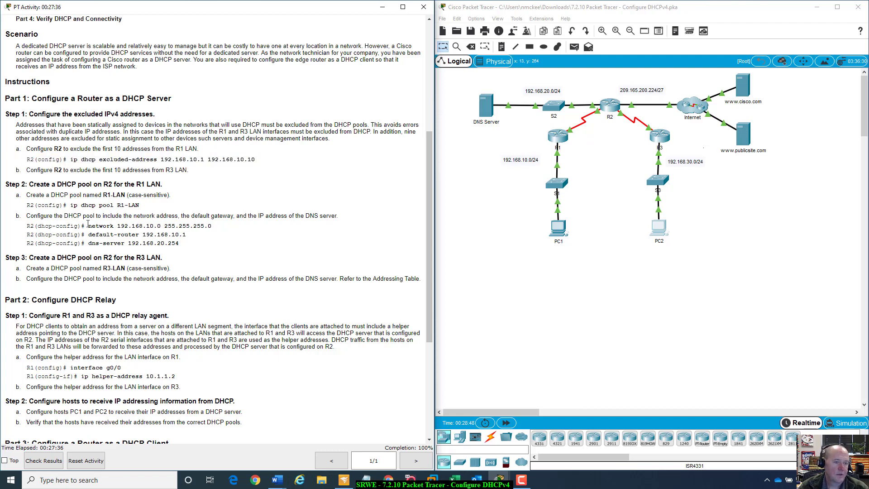
drag(89, 225, 197, 244)
drag(74, 157, 278, 163)
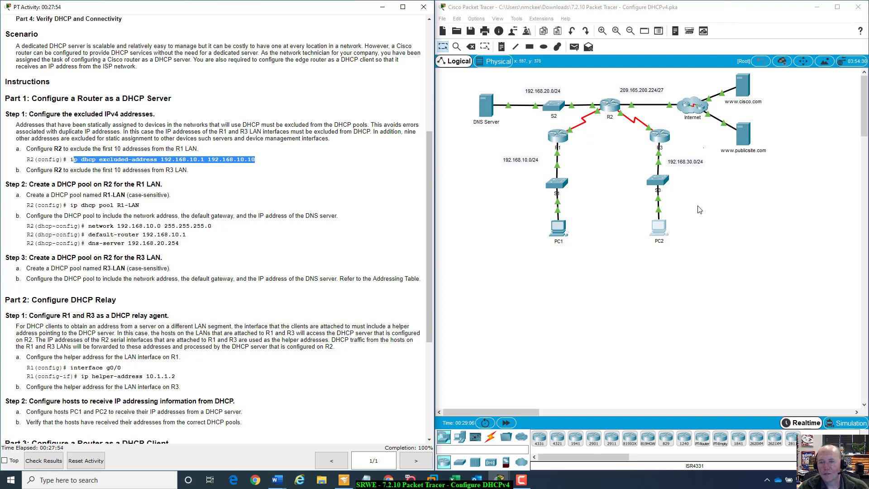
Check the activity results and examine the status and score of the individual assessment items.
click(45, 461)
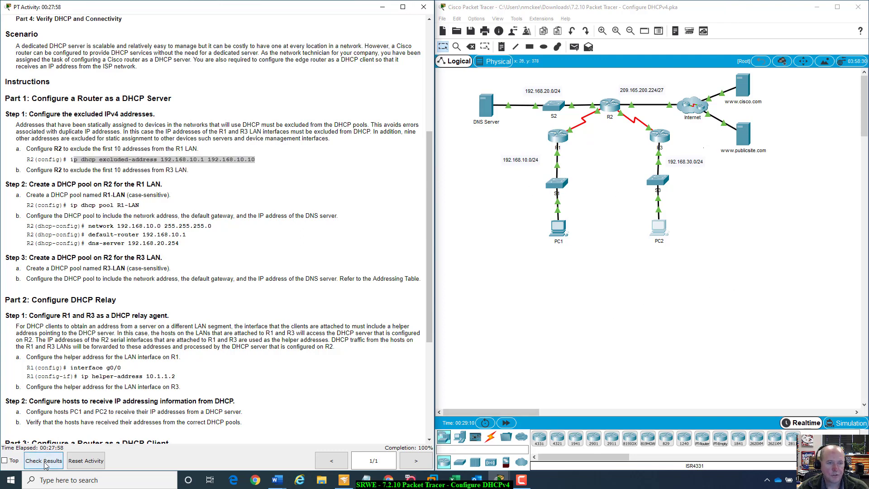
click(513, 71)
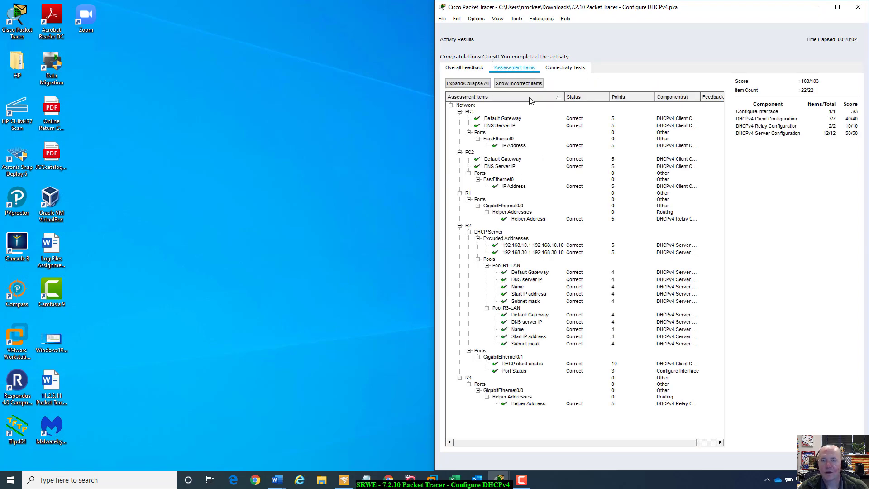
drag(688, 10, 641, 29)
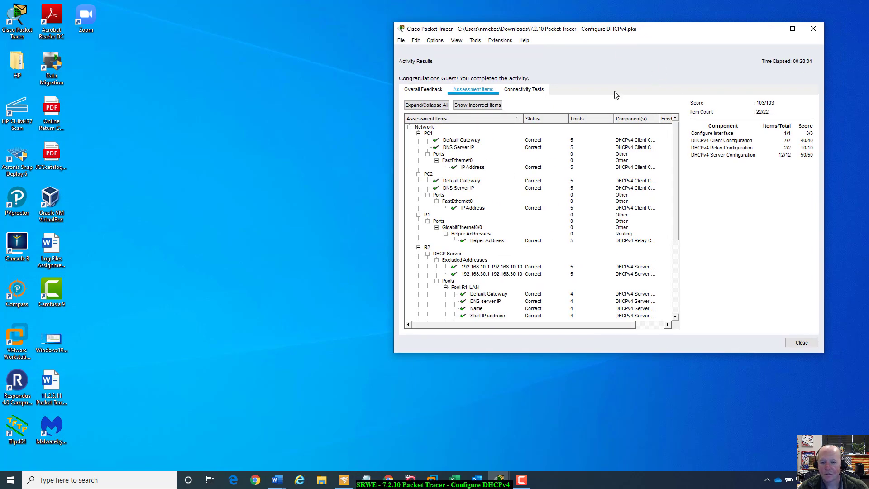
mouse_move(495, 478)
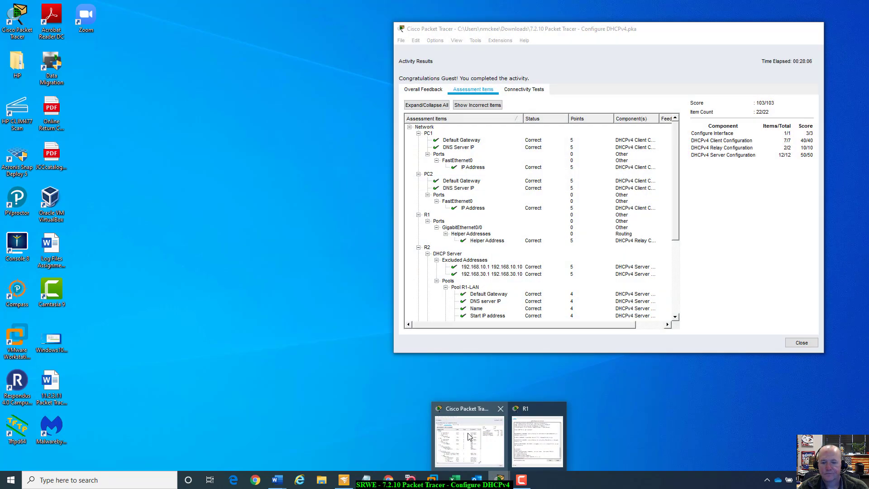
click(469, 436)
drag(638, 35, 613, 32)
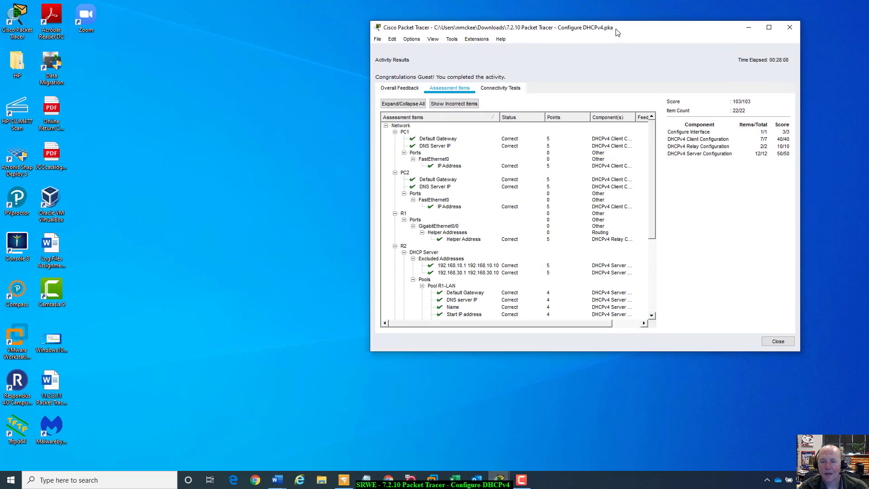
mouse_move(500, 480)
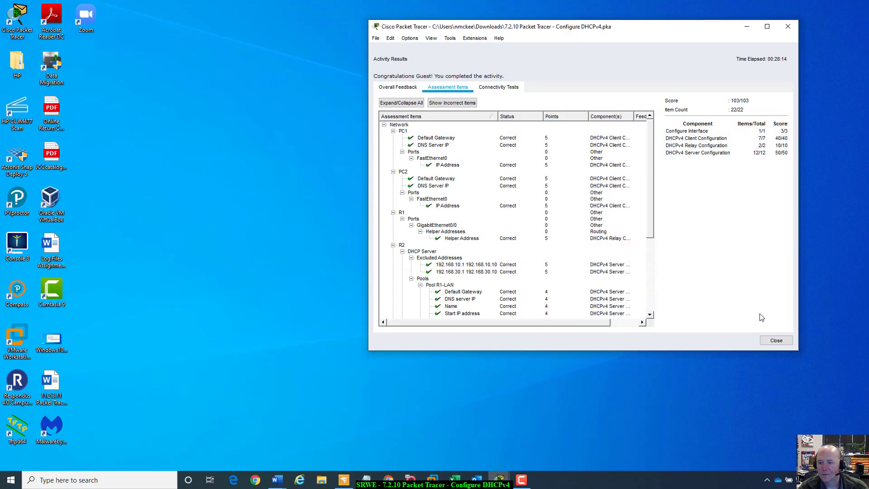
Close the activity results, arrange the topology beside a taller instructions window, and return the instructions to the Addressing Table.
click(776, 340)
drag(644, 25, 693, 20)
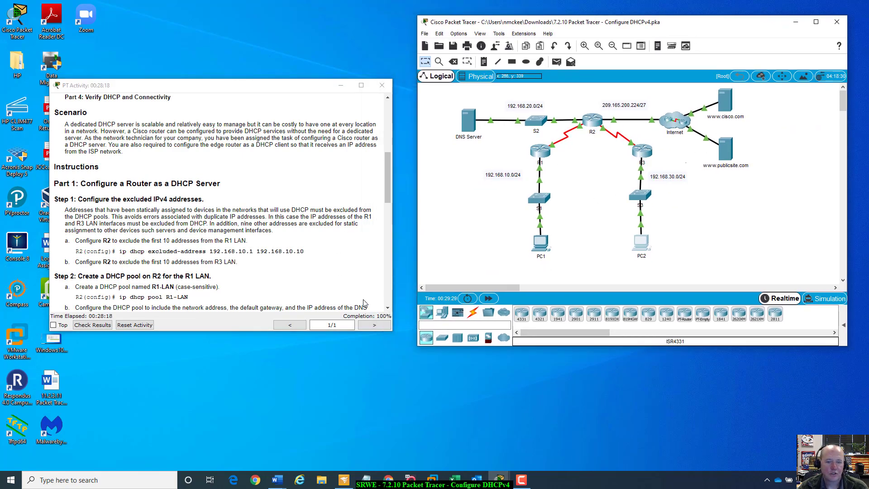
drag(391, 330, 392, 405)
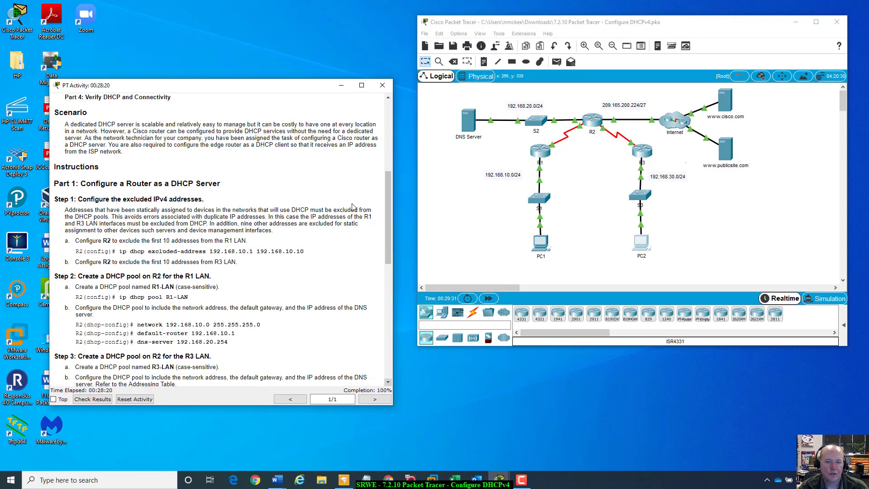
scroll(159, 273, up, 8)
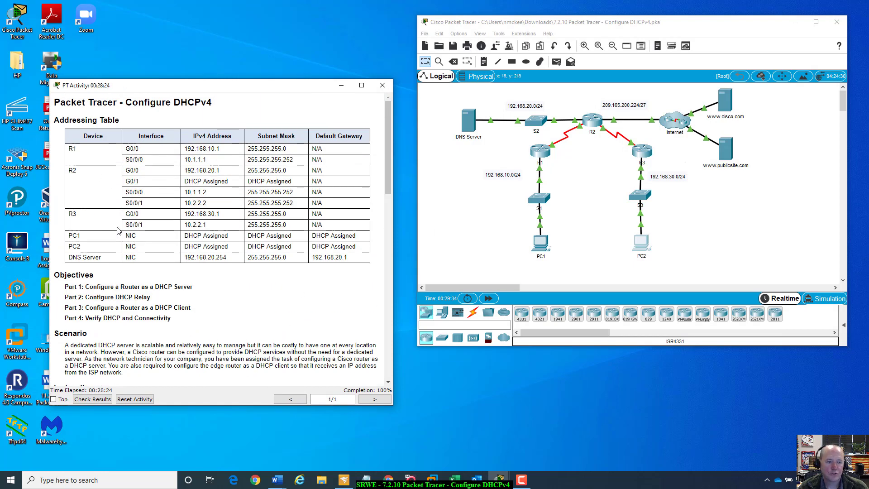
Recheck the activity results' overall feedback, close it, and reposition the instructions window.
click(92, 399)
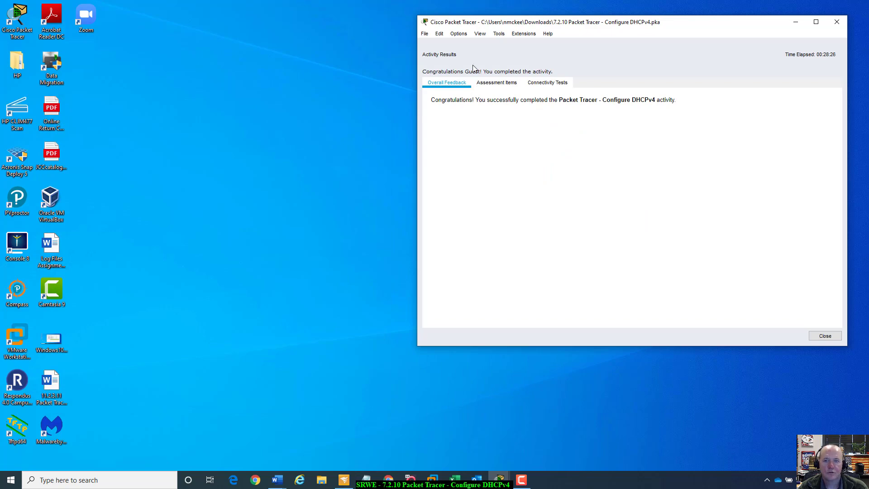
click(824, 336)
drag(412, 78, 256, 69)
Skim the instructions down to Part 4 and back to the Addressing Table, placing their window clear of the topology.
scroll(350, 254, down, 10)
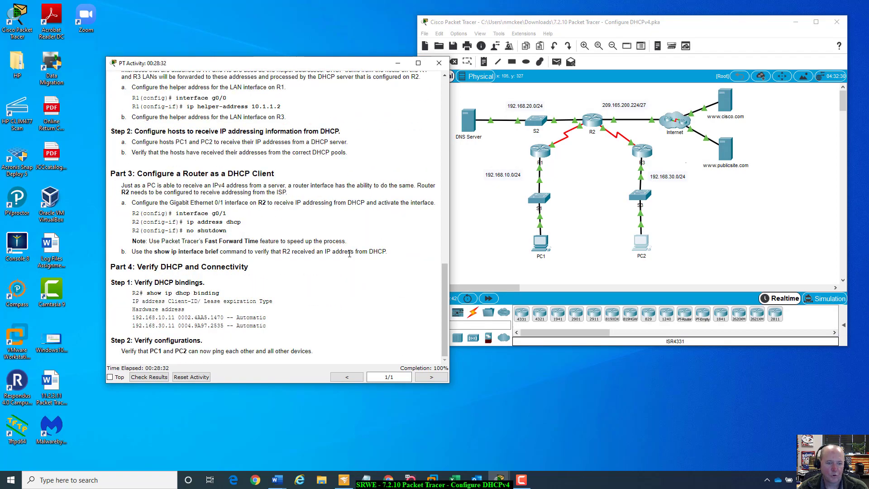
scroll(349, 256, up, 15)
scroll(347, 257, up, 2)
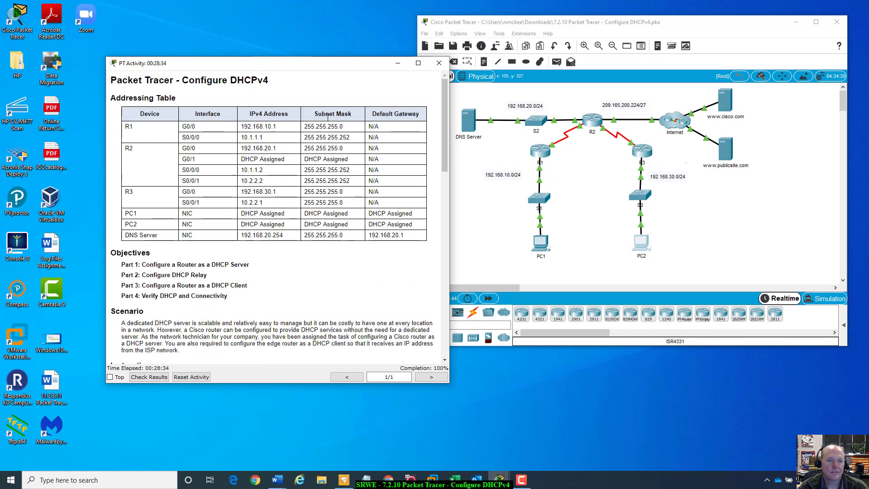
drag(335, 64, 293, 54)
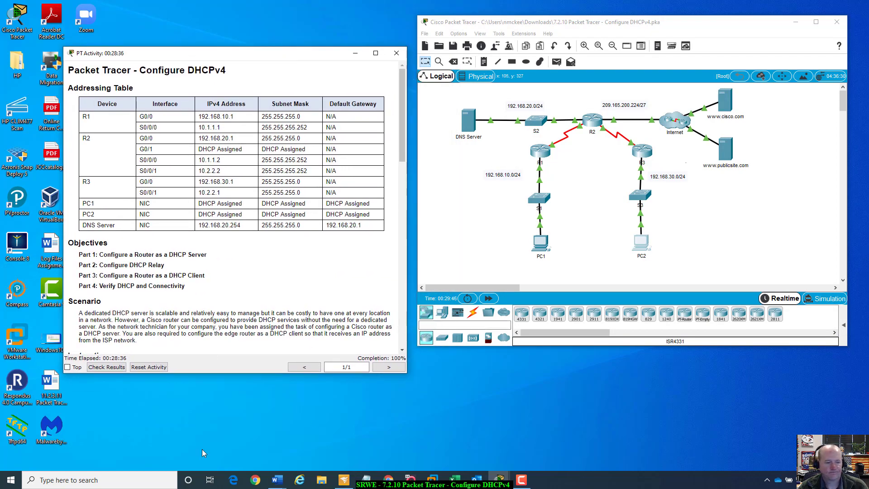